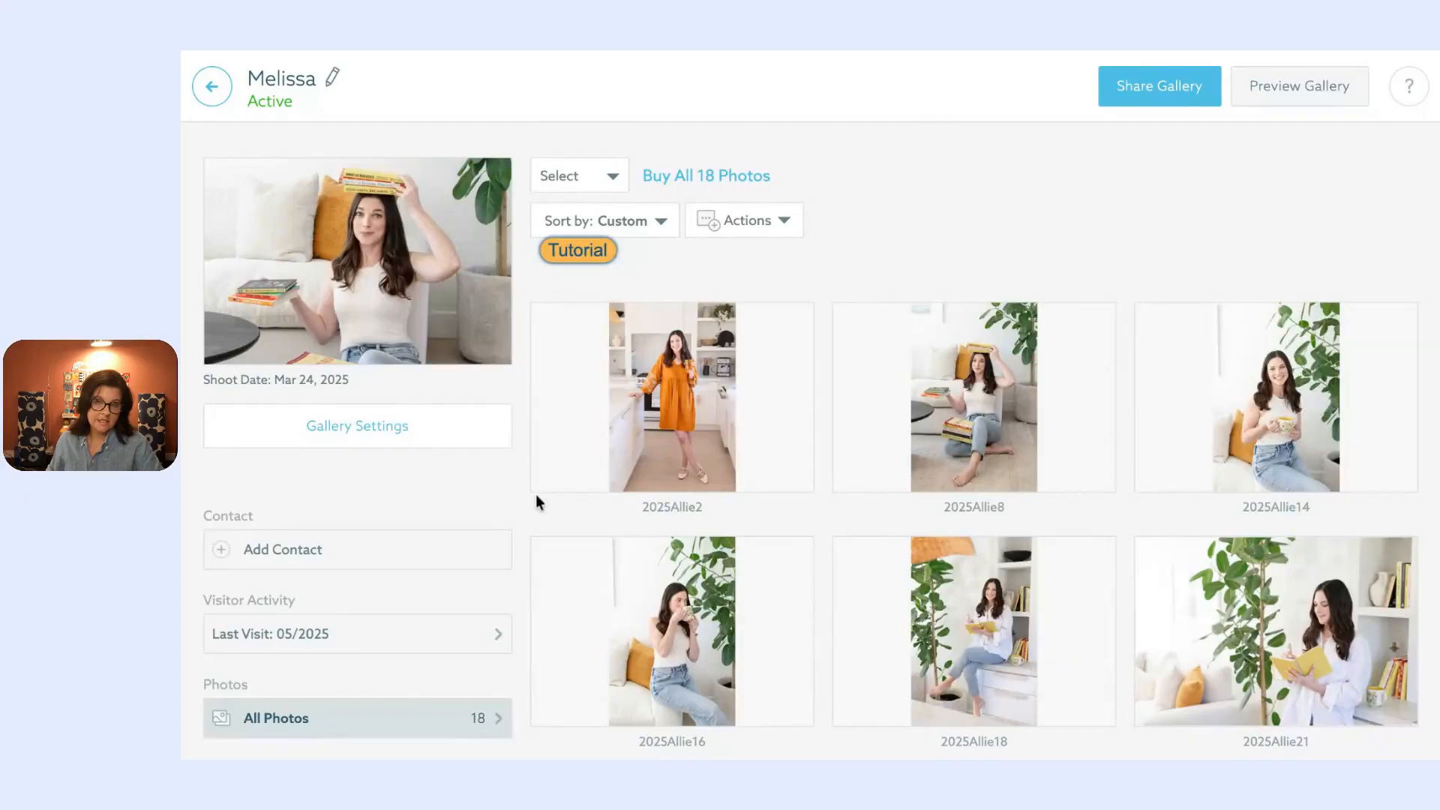
Step: Browse the Add Contact list and preview the Create New Contact form, closing it unsaved
click(358, 564)
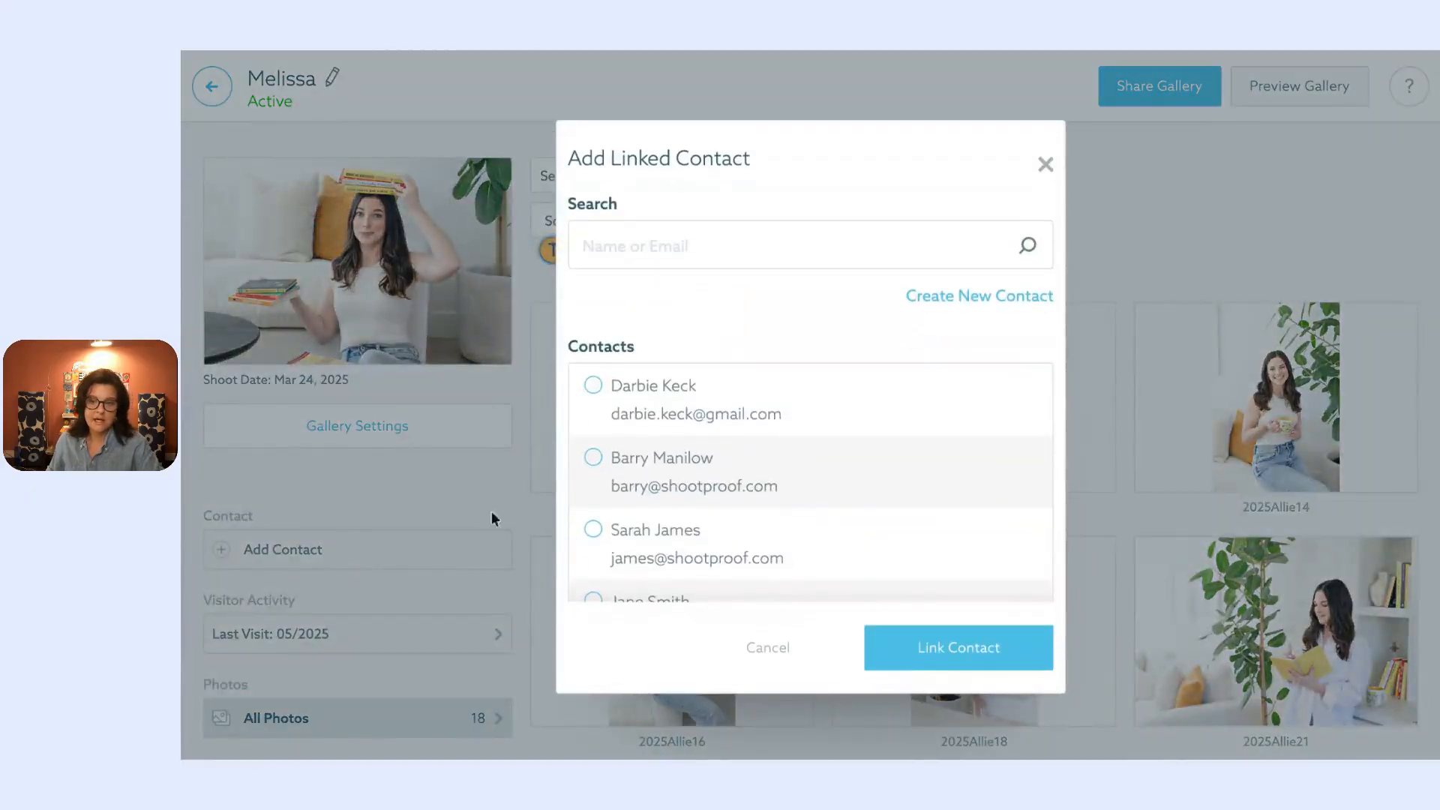
scroll(772, 454, down, 4)
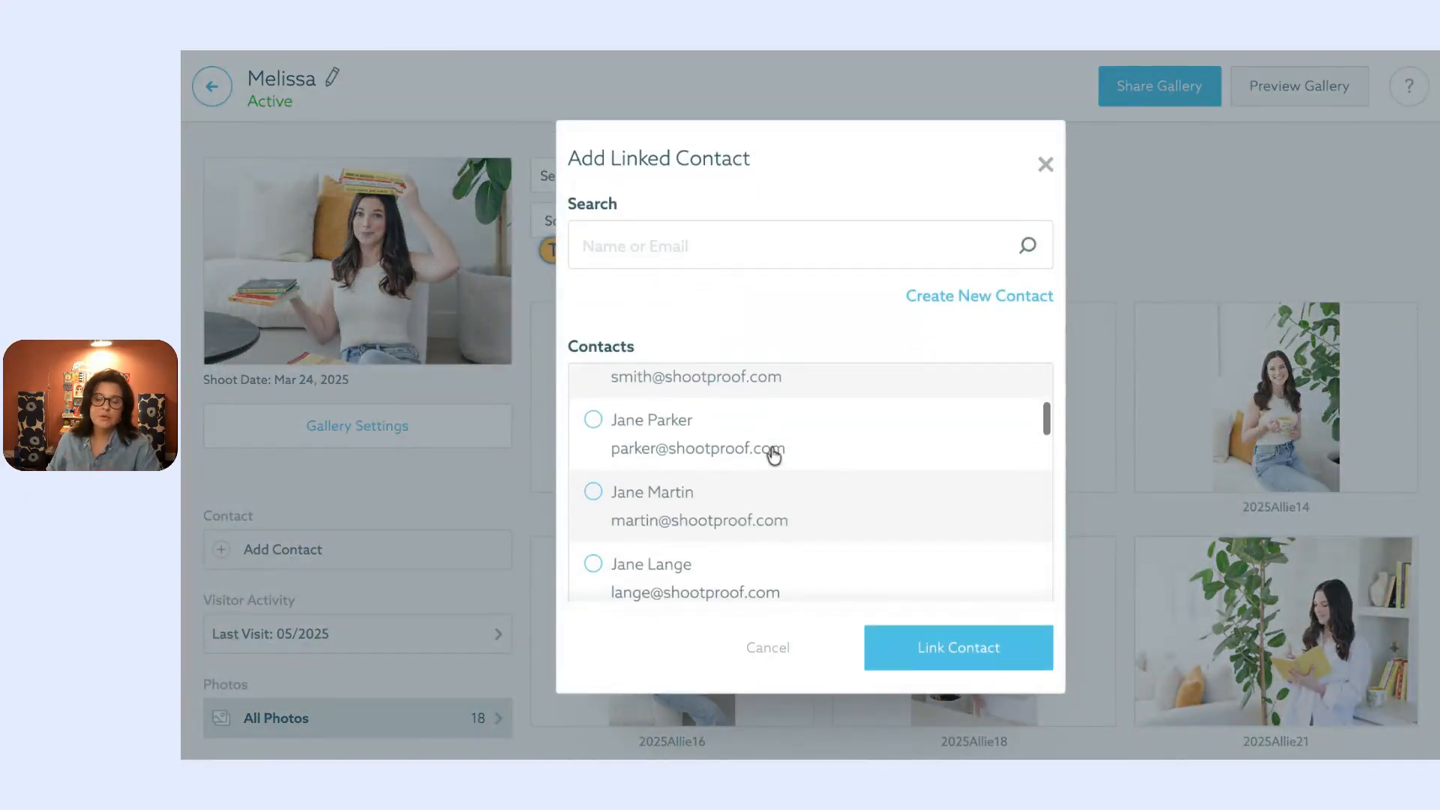
scroll(772, 454, down, 4)
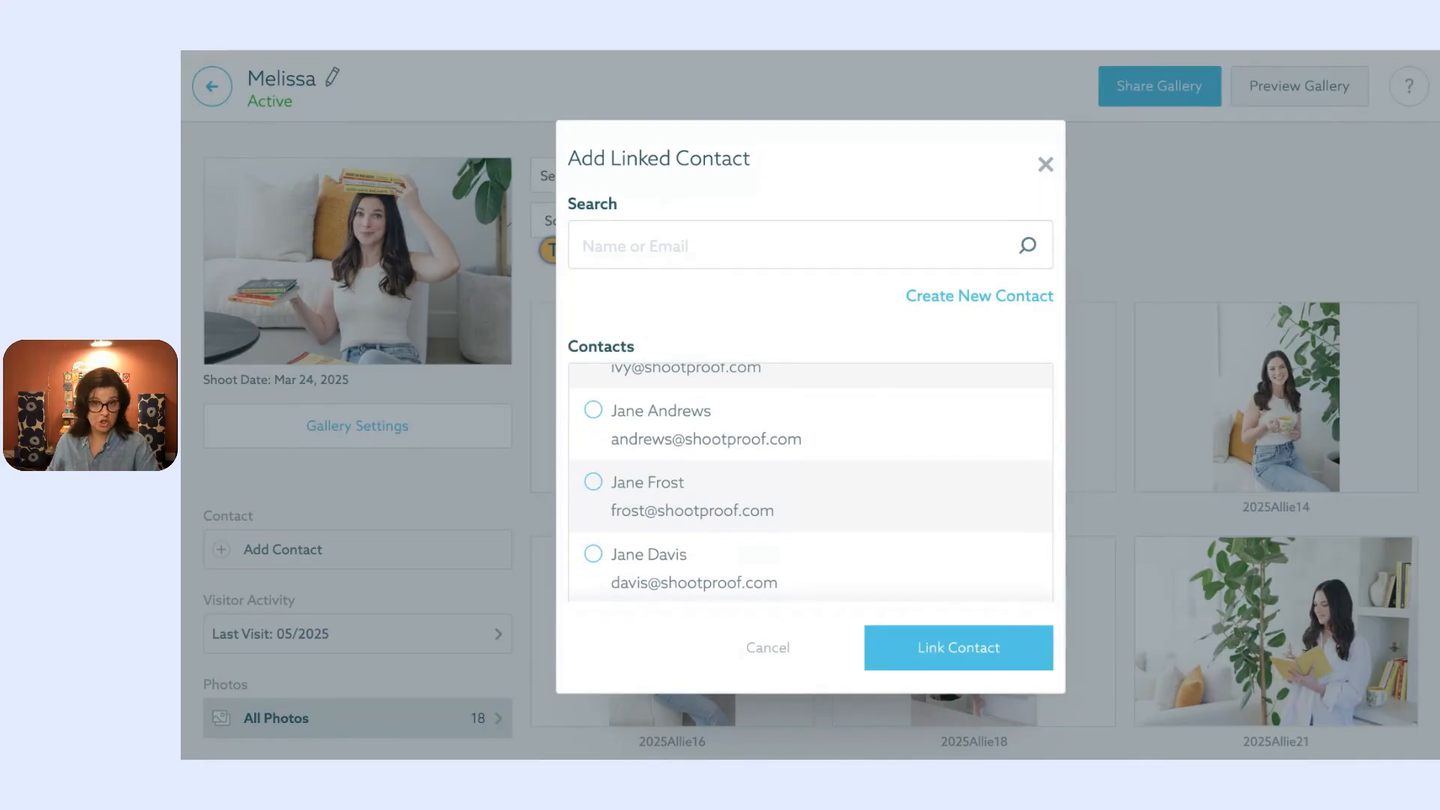
scroll(809, 480, down, 10)
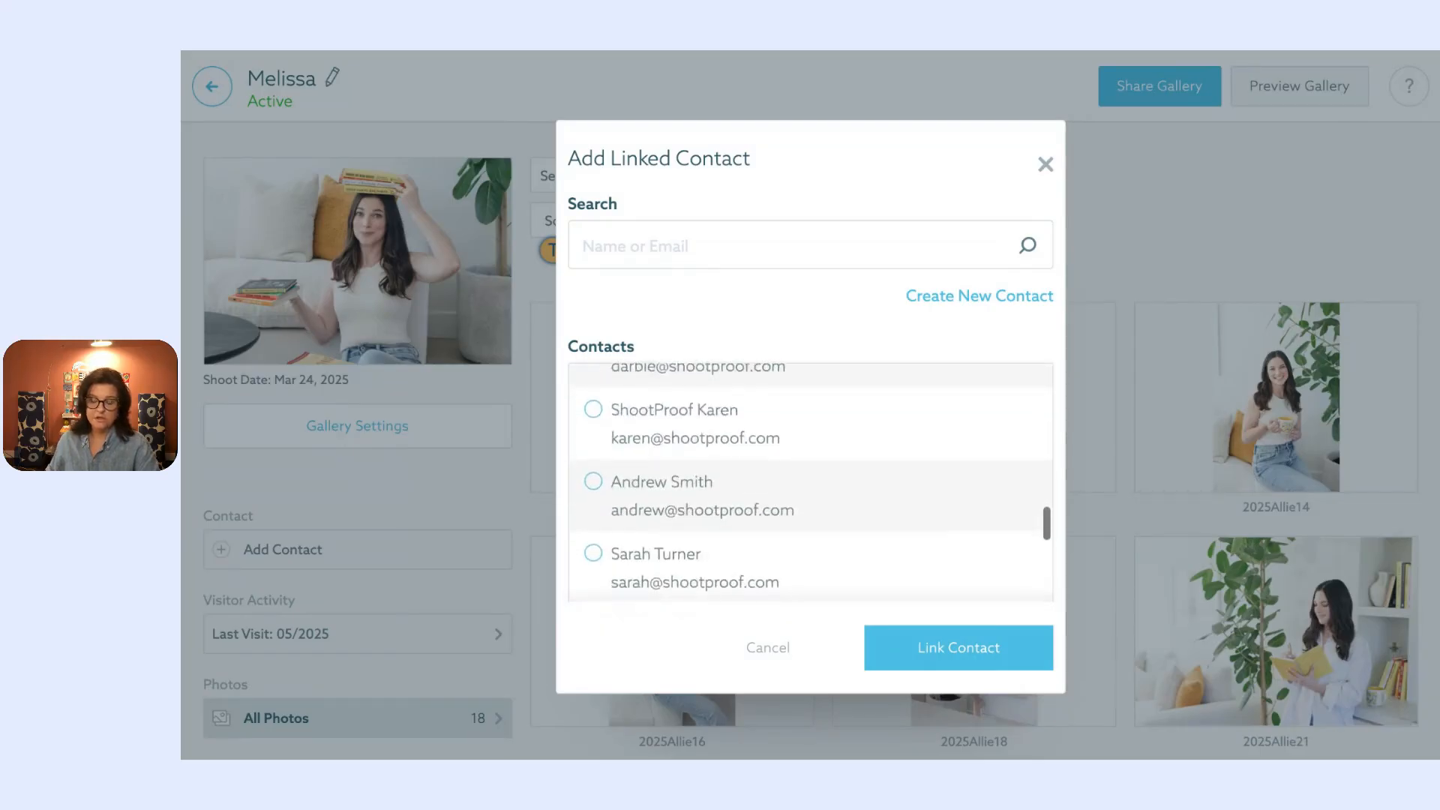
scroll(810, 479, up, 5)
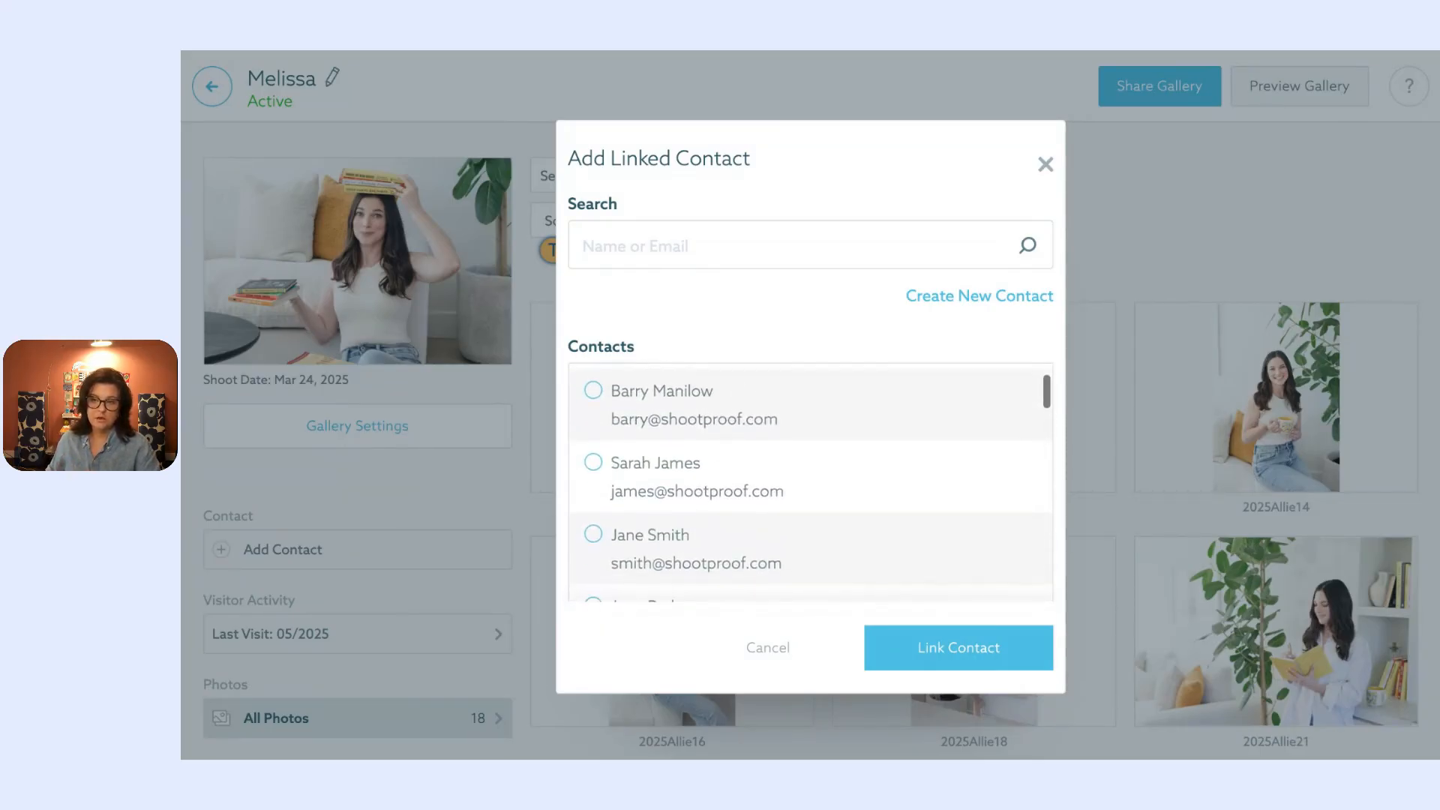
click(943, 300)
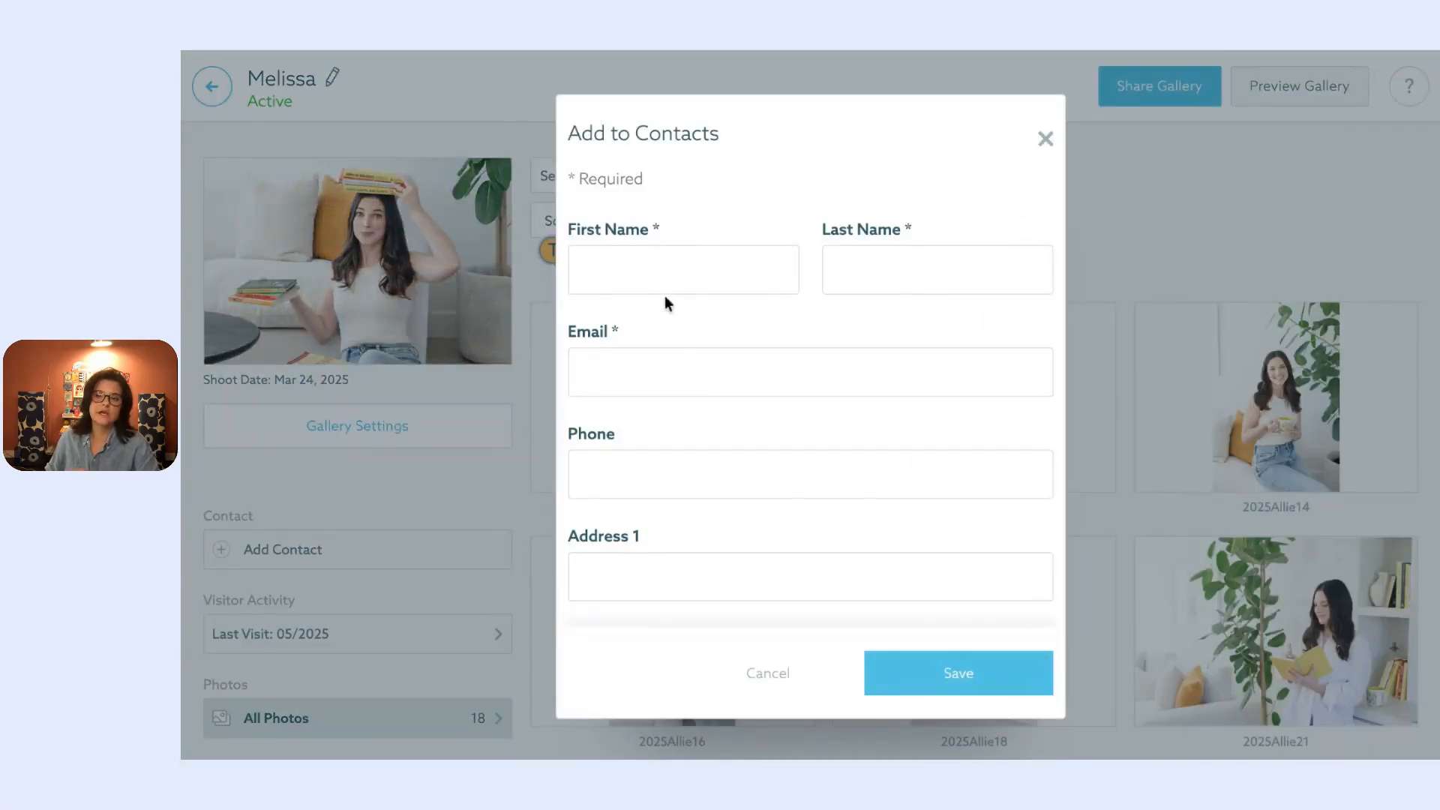
scroll(610, 337, down, 6)
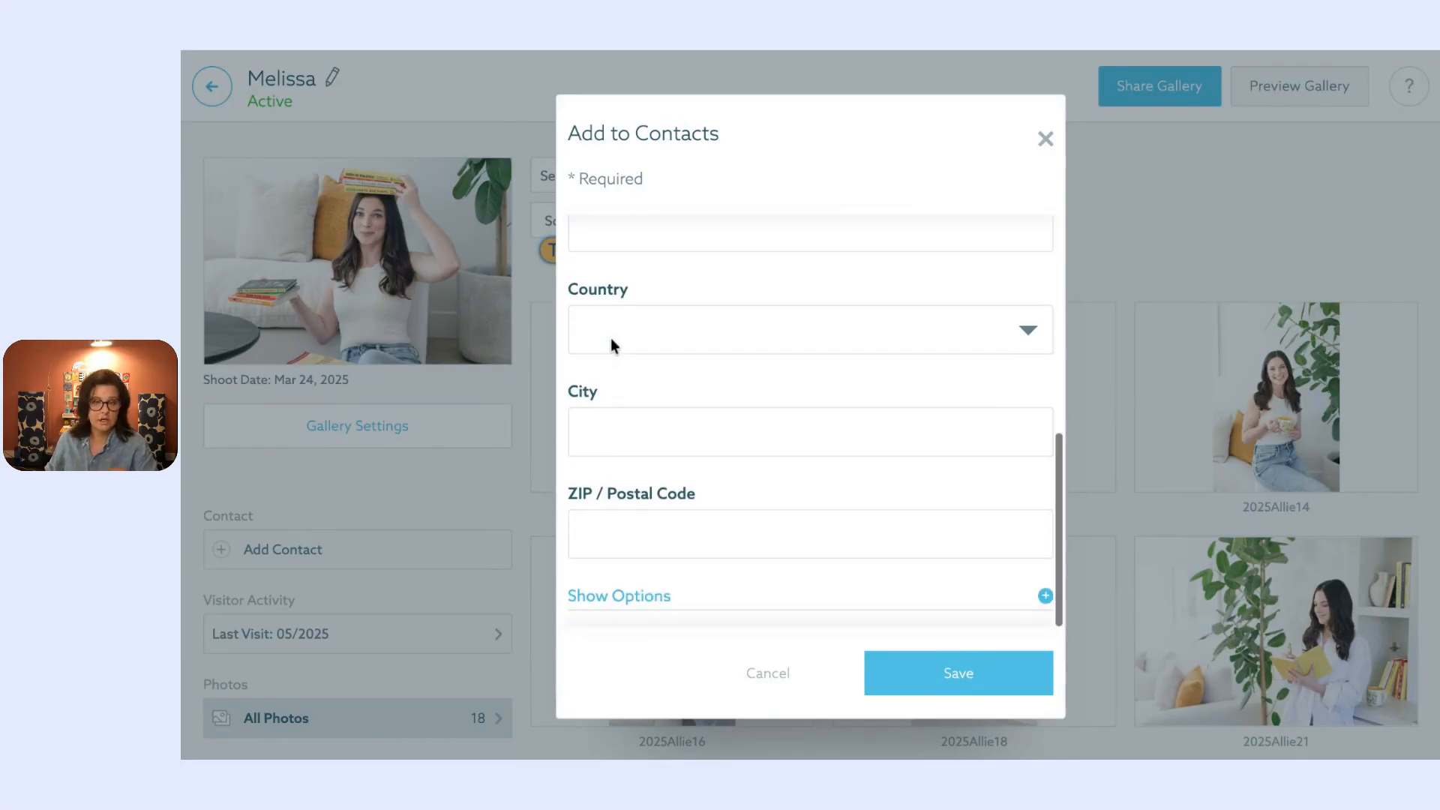
click(1046, 142)
Step: Reopen the contact list and select the contact to link to the gallery
click(350, 561)
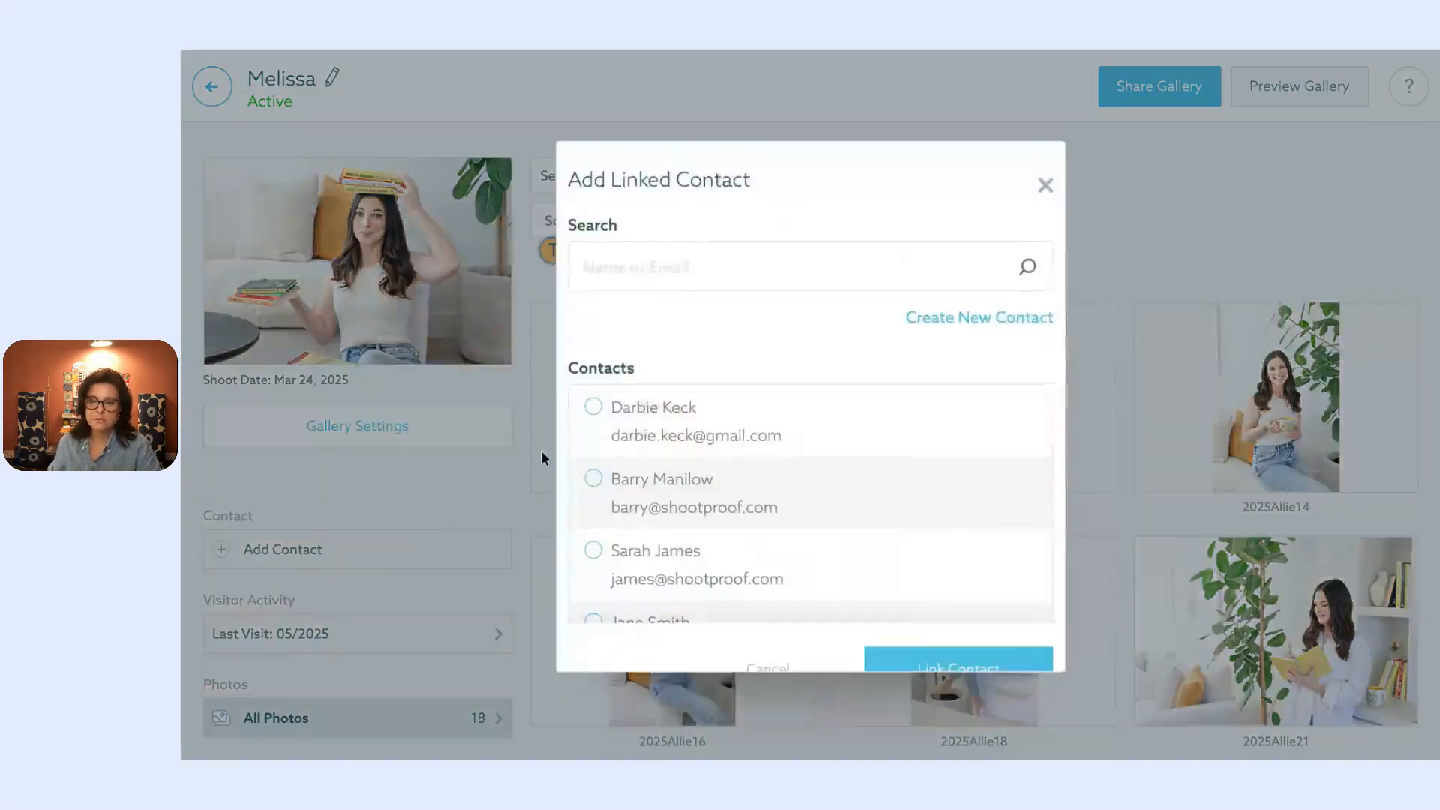
scroll(665, 398, down, 2)
scroll(739, 437, up, 2)
scroll(740, 436, down, 8)
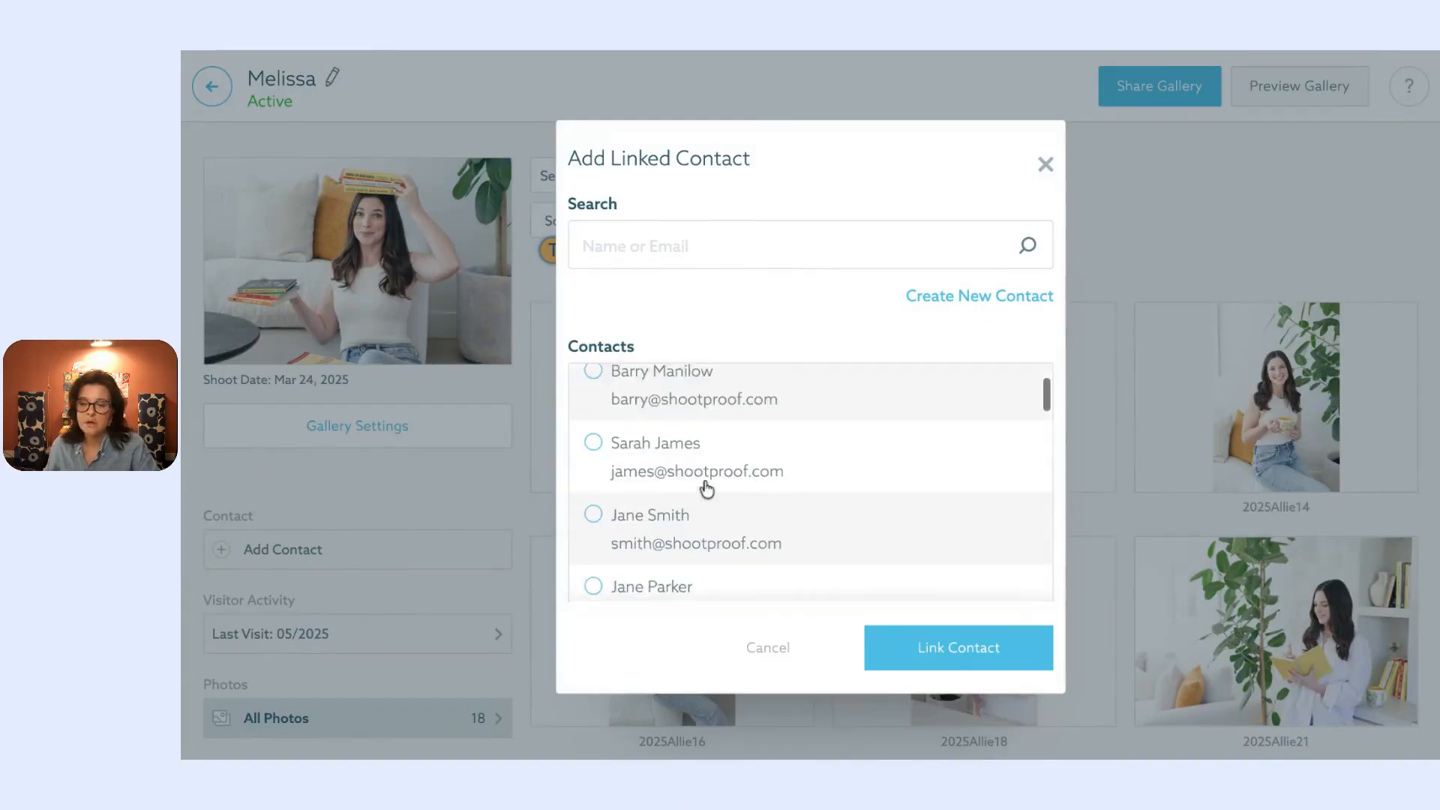
scroll(706, 489, down, 5)
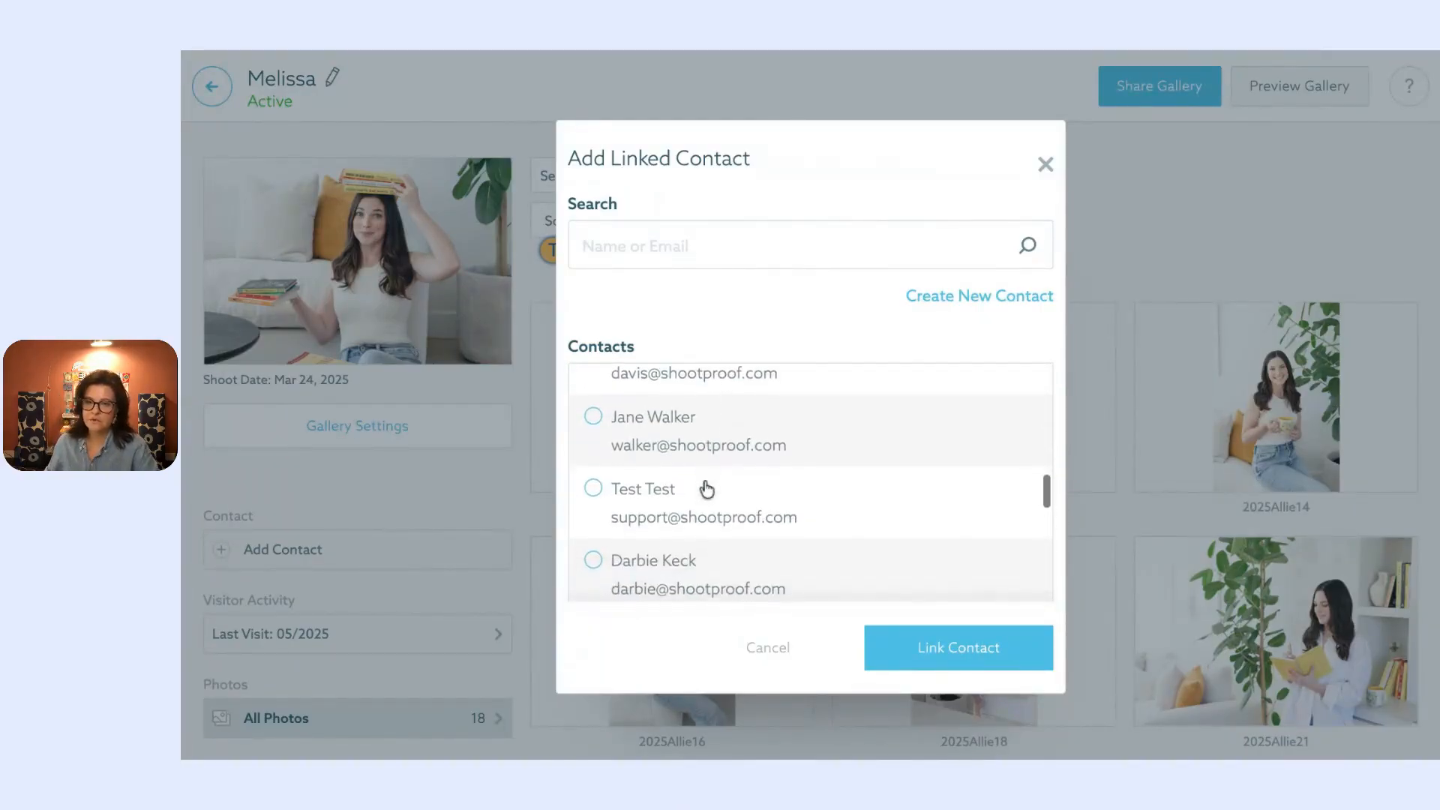
scroll(705, 489, down, 3)
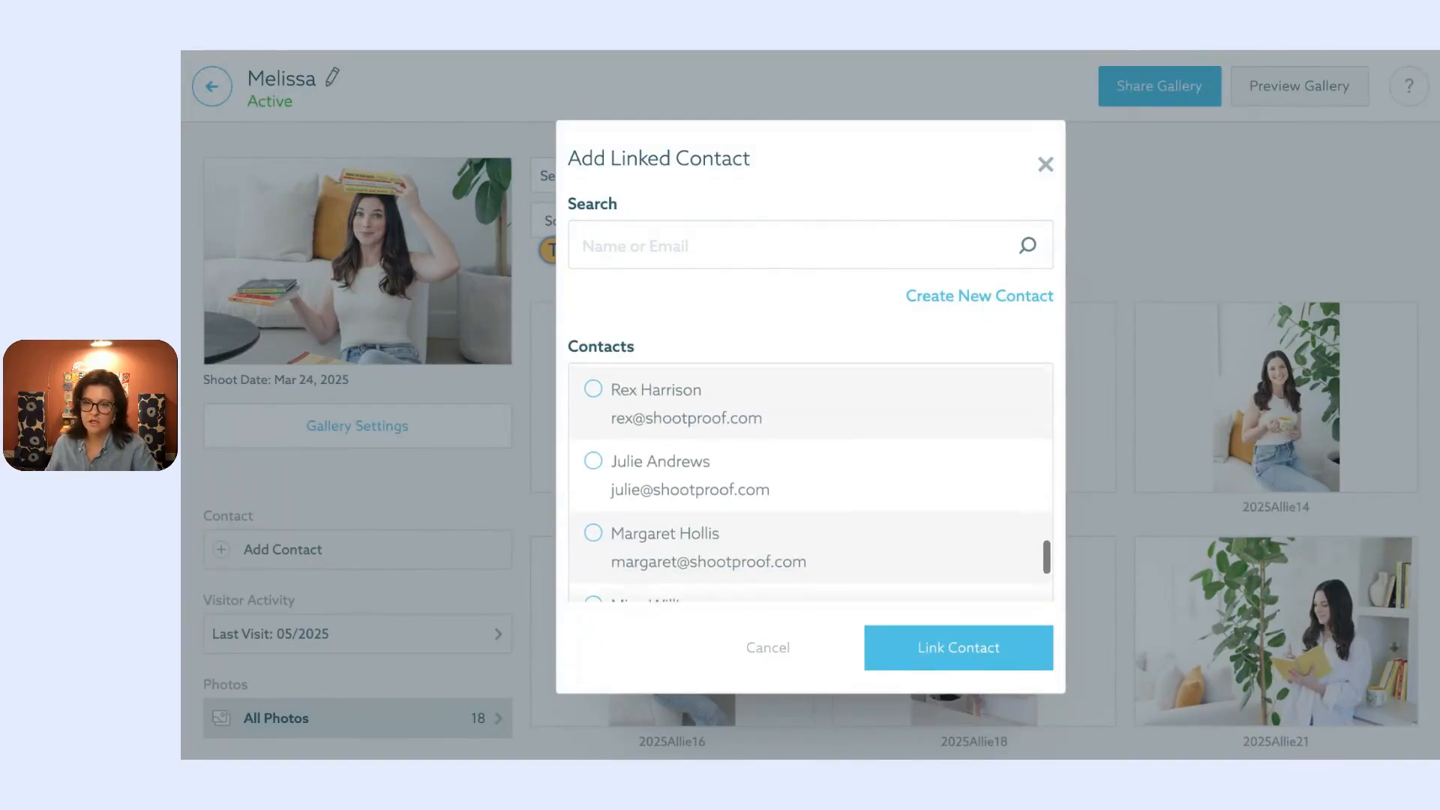
click(697, 472)
click(1016, 650)
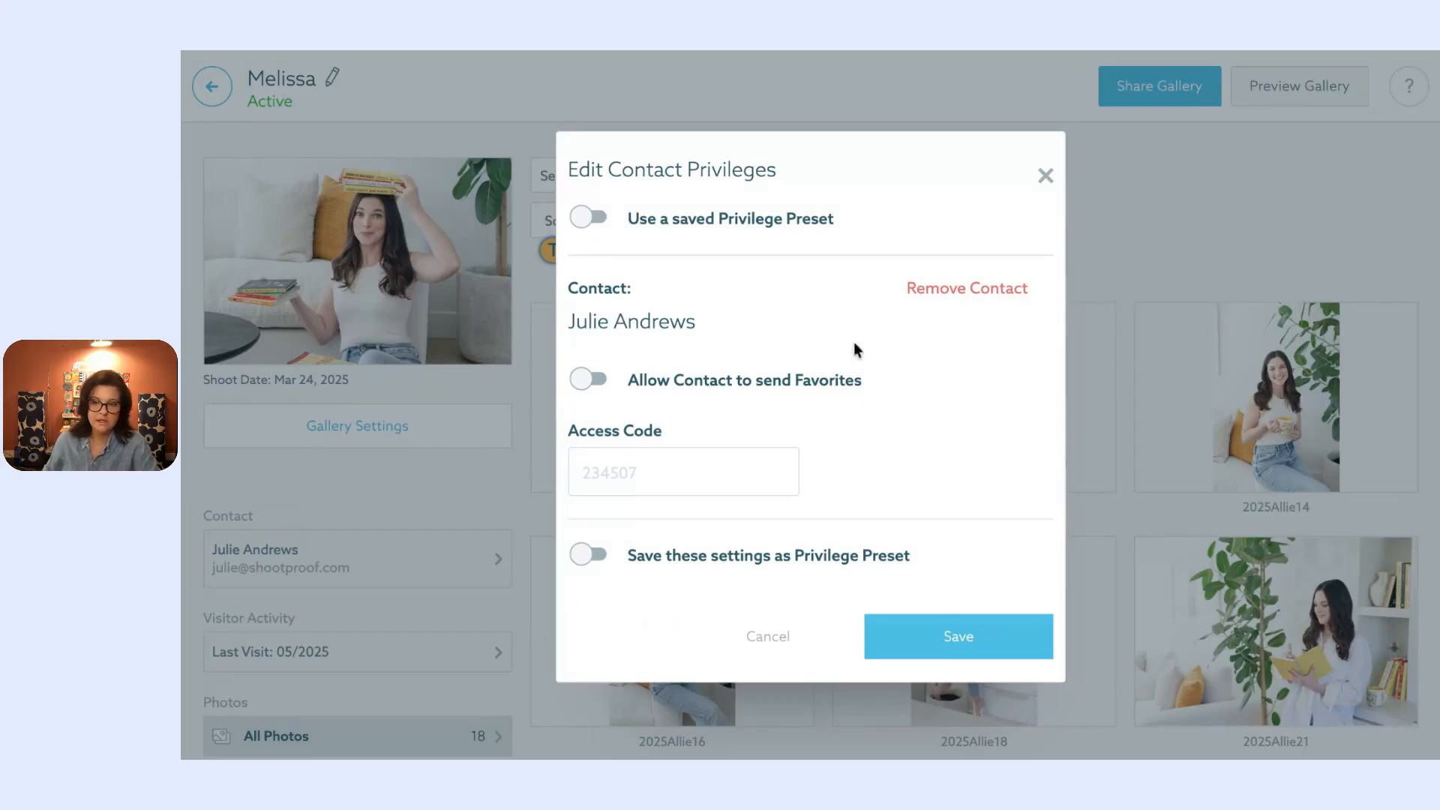
click(600, 391)
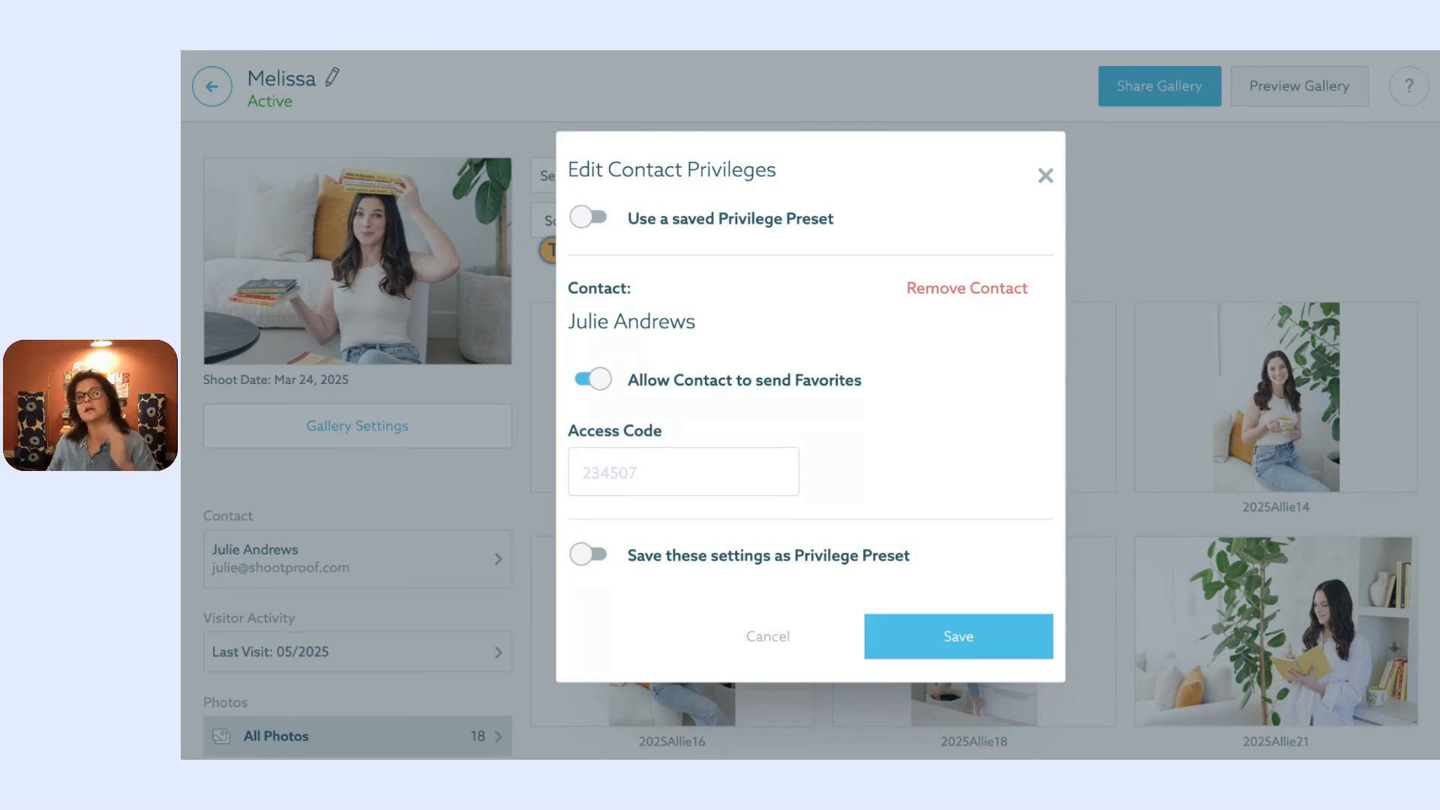
click(702, 483)
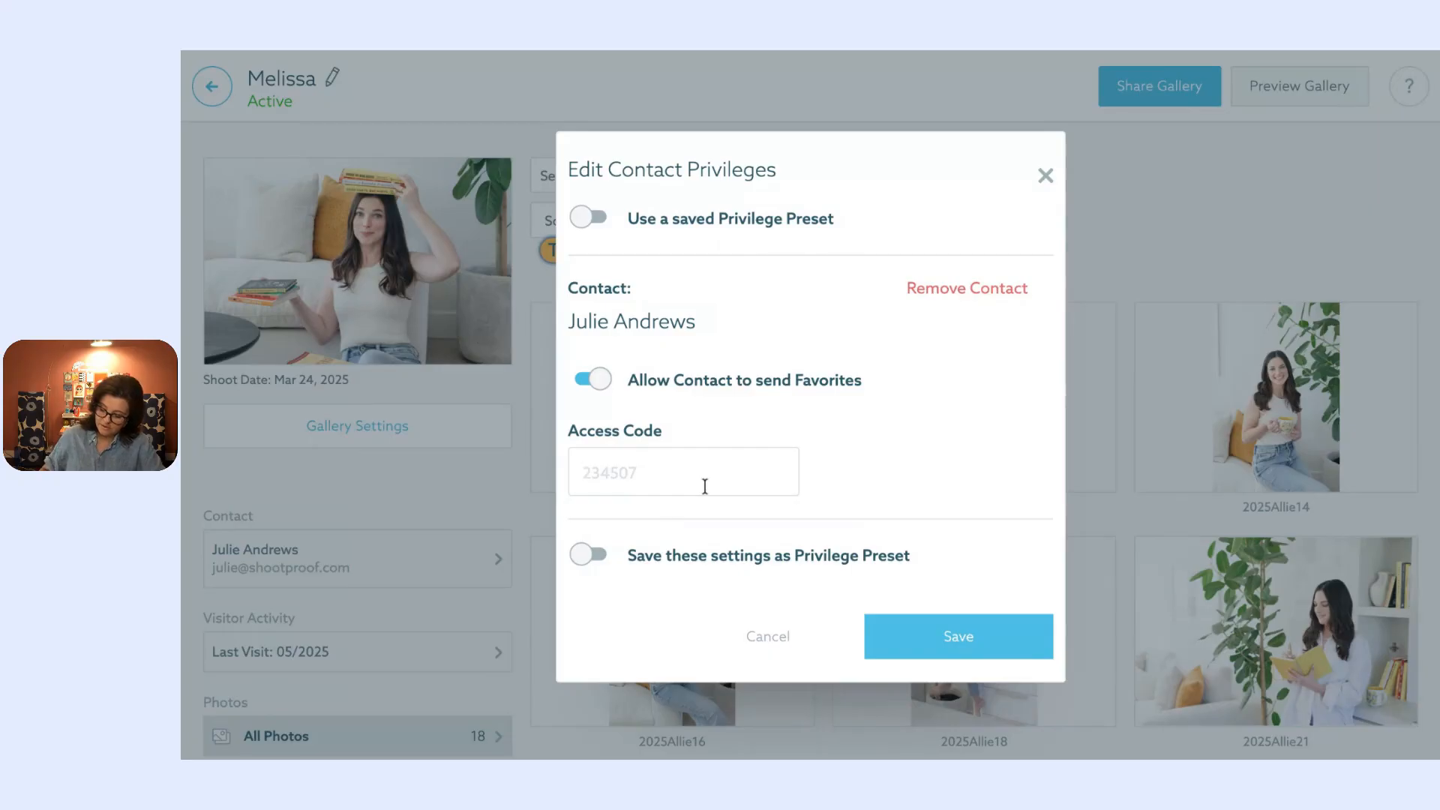
text(225891)
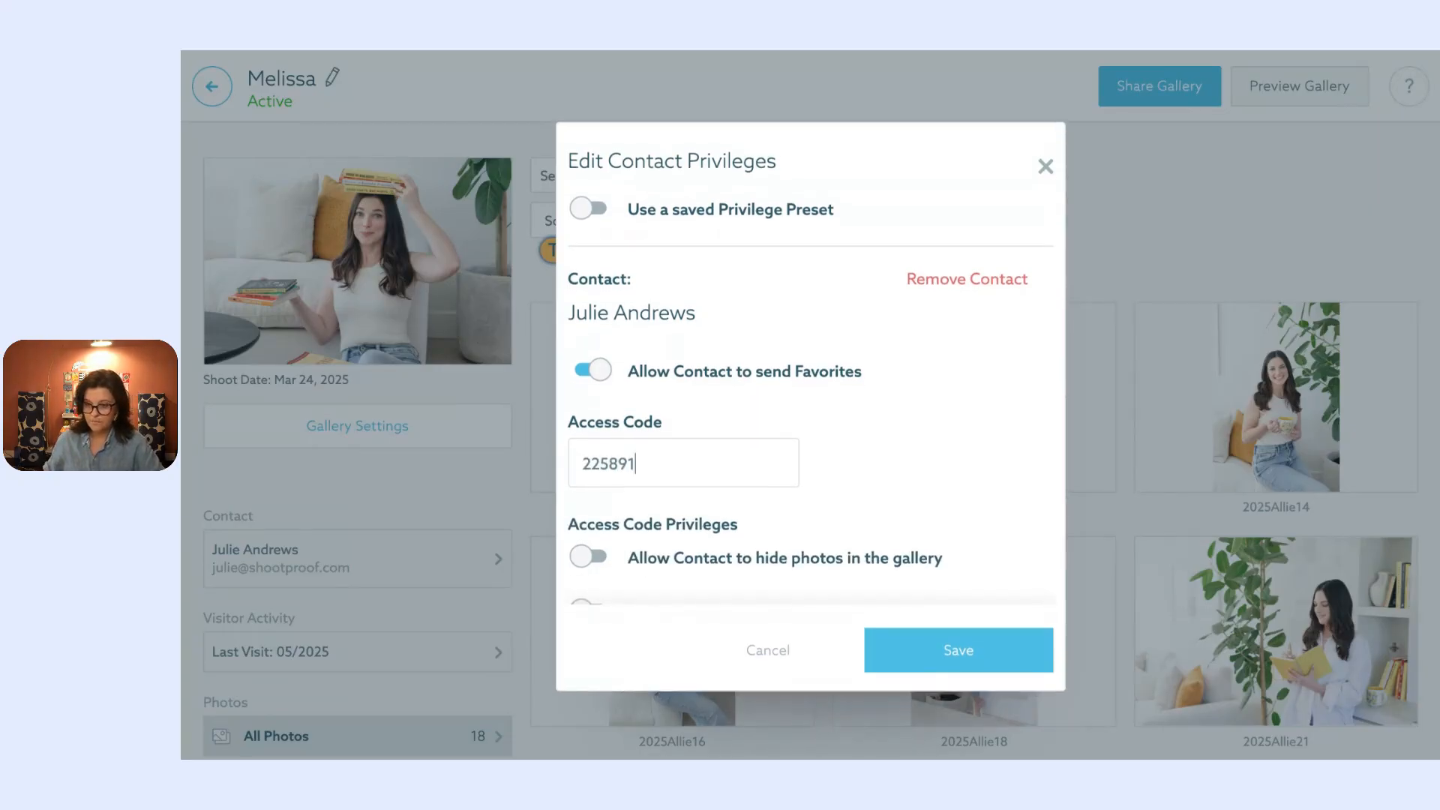
scroll(747, 524, down, 3)
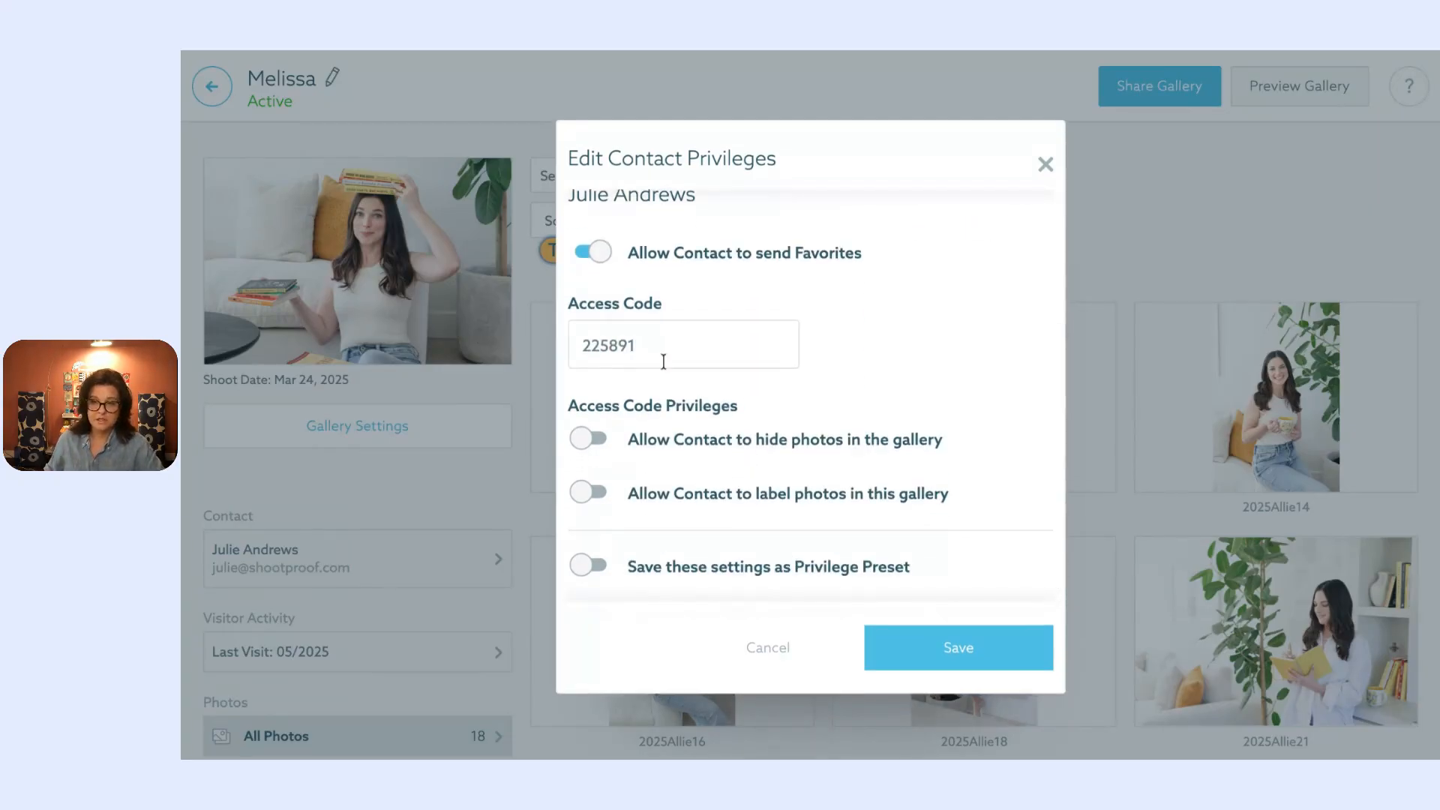
click(792, 448)
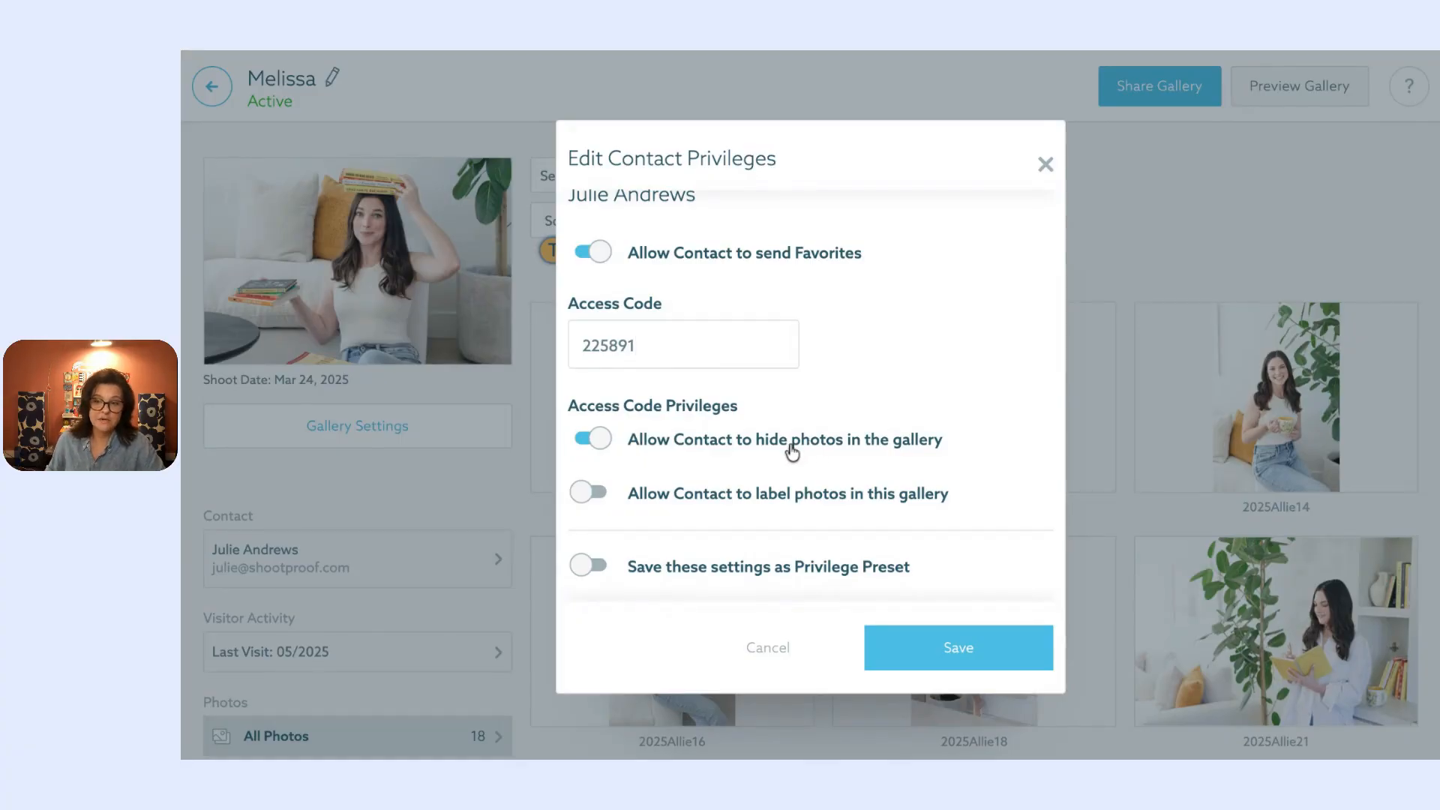
click(791, 449)
Step: Enable photo labeling, add an 'Album' label limited to 28 photos, and save the privileges
click(589, 495)
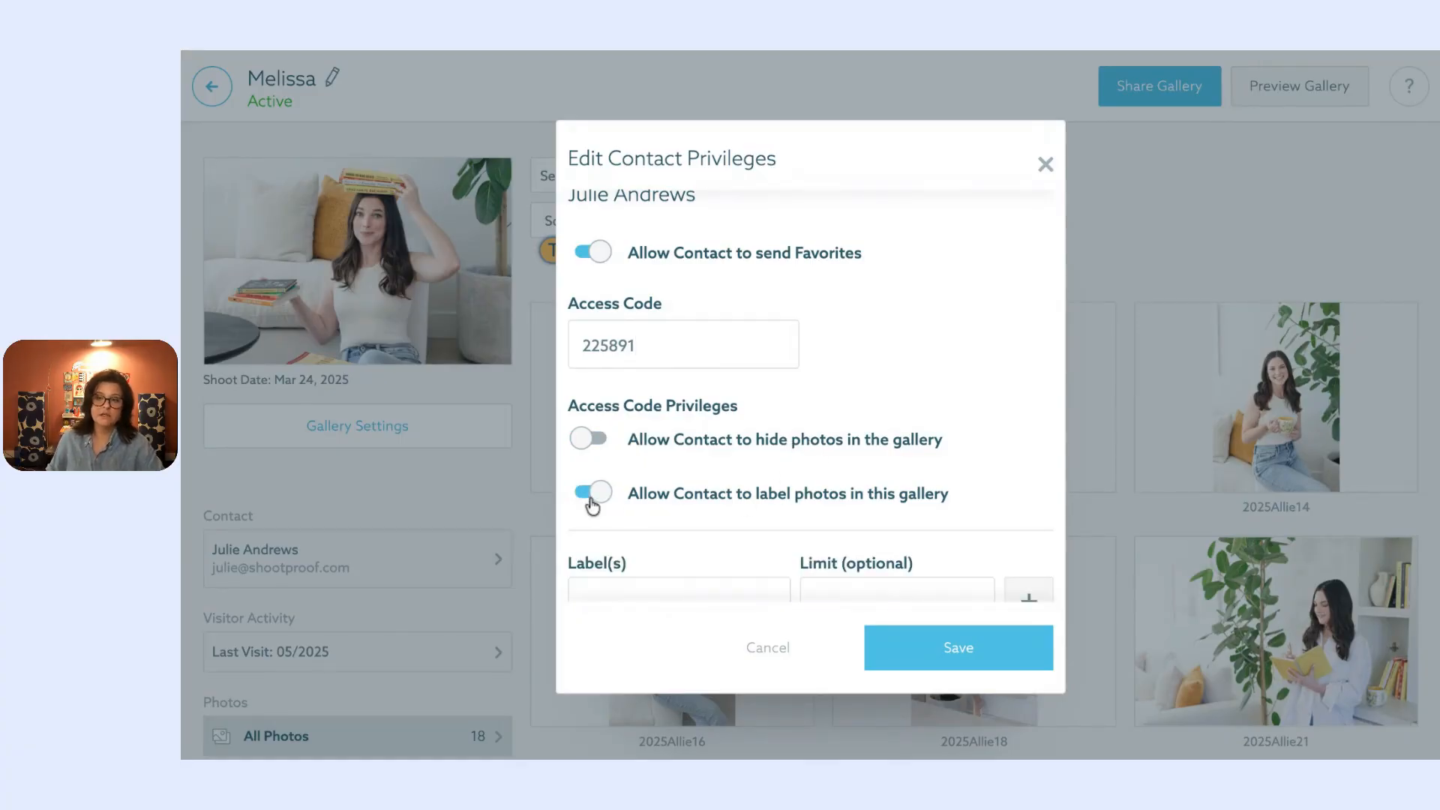
scroll(745, 501, down, 2)
click(732, 468)
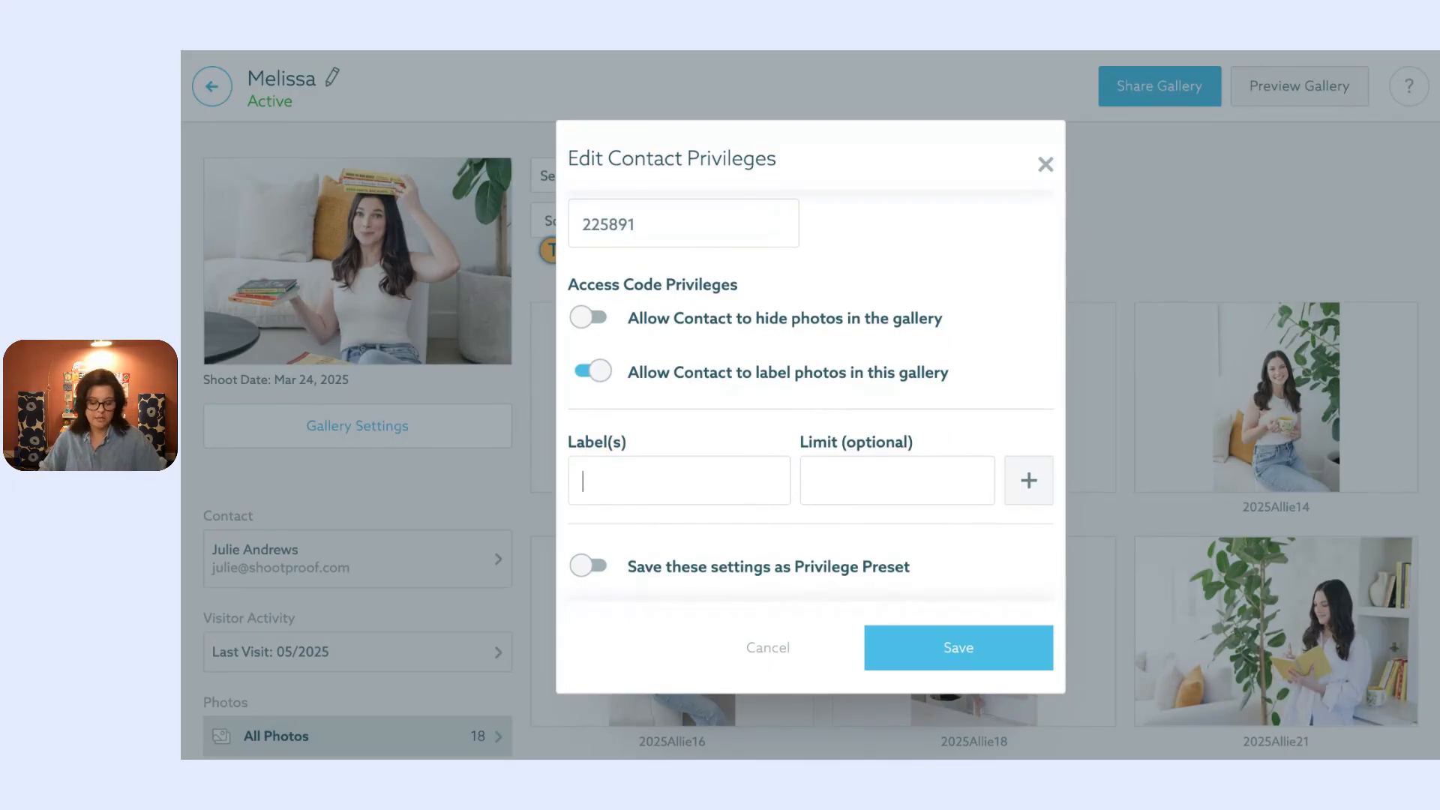
text(Album)
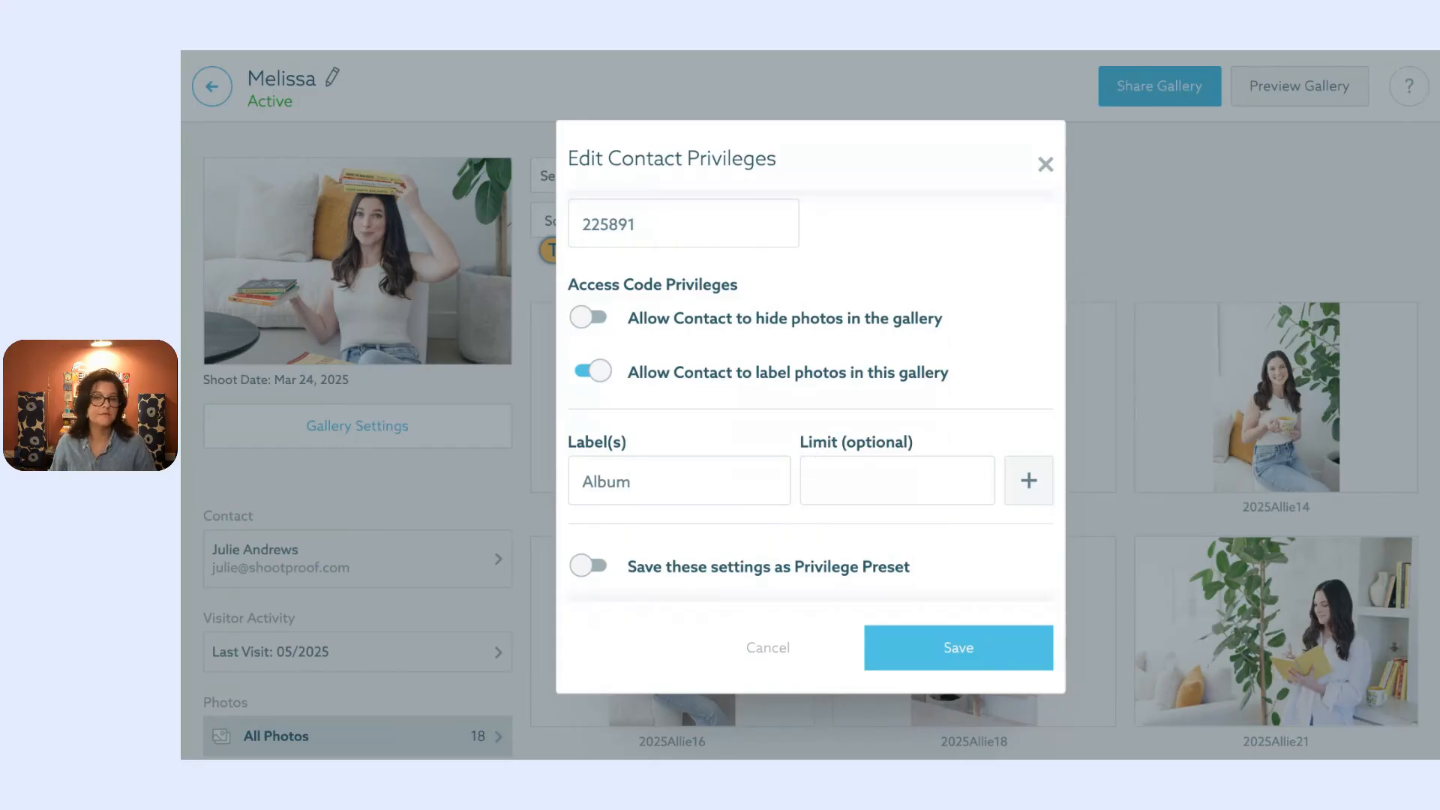
click(847, 462)
text(25)
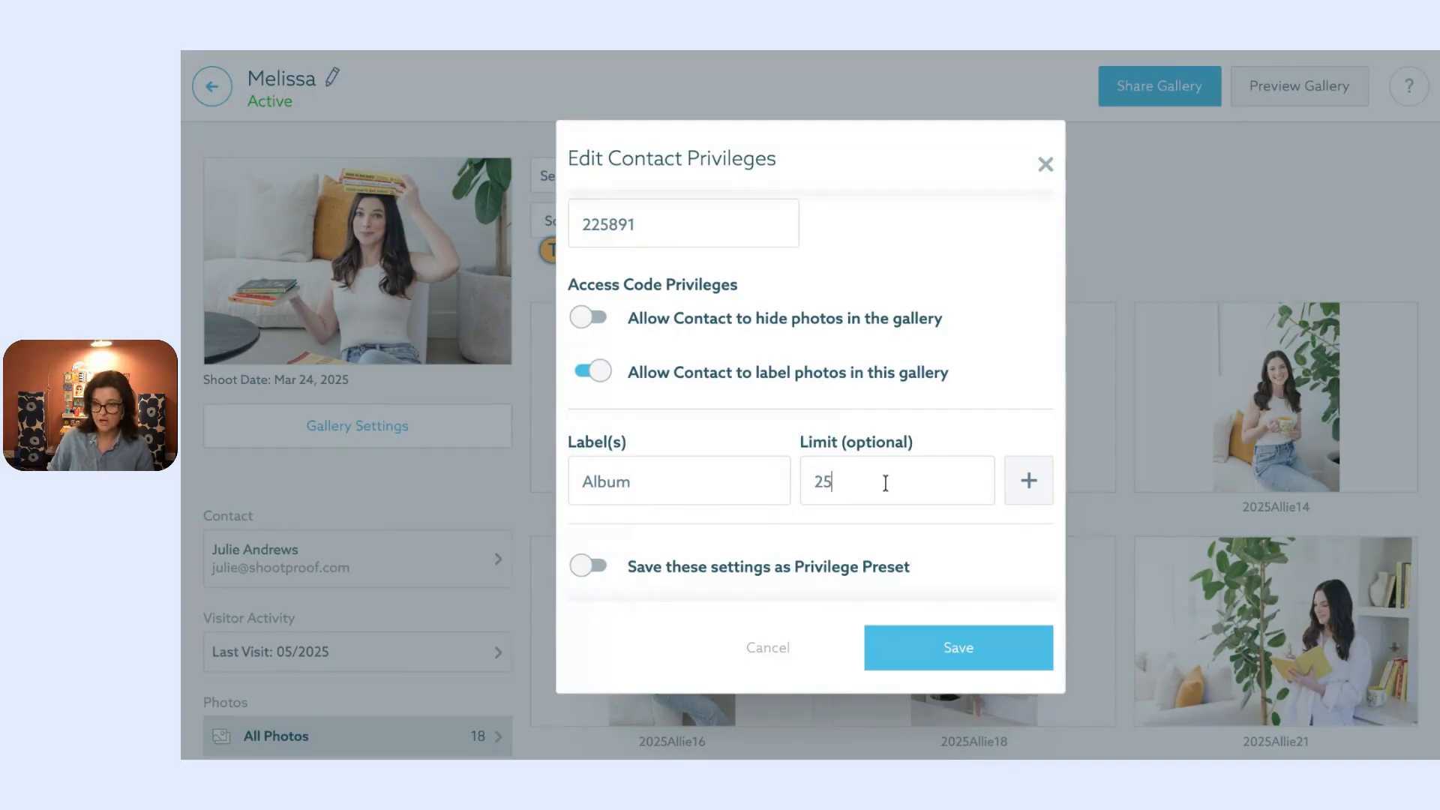
scroll(885, 482, up, 1)
scroll(671, 475, up, 2)
scroll(677, 480, down, 2)
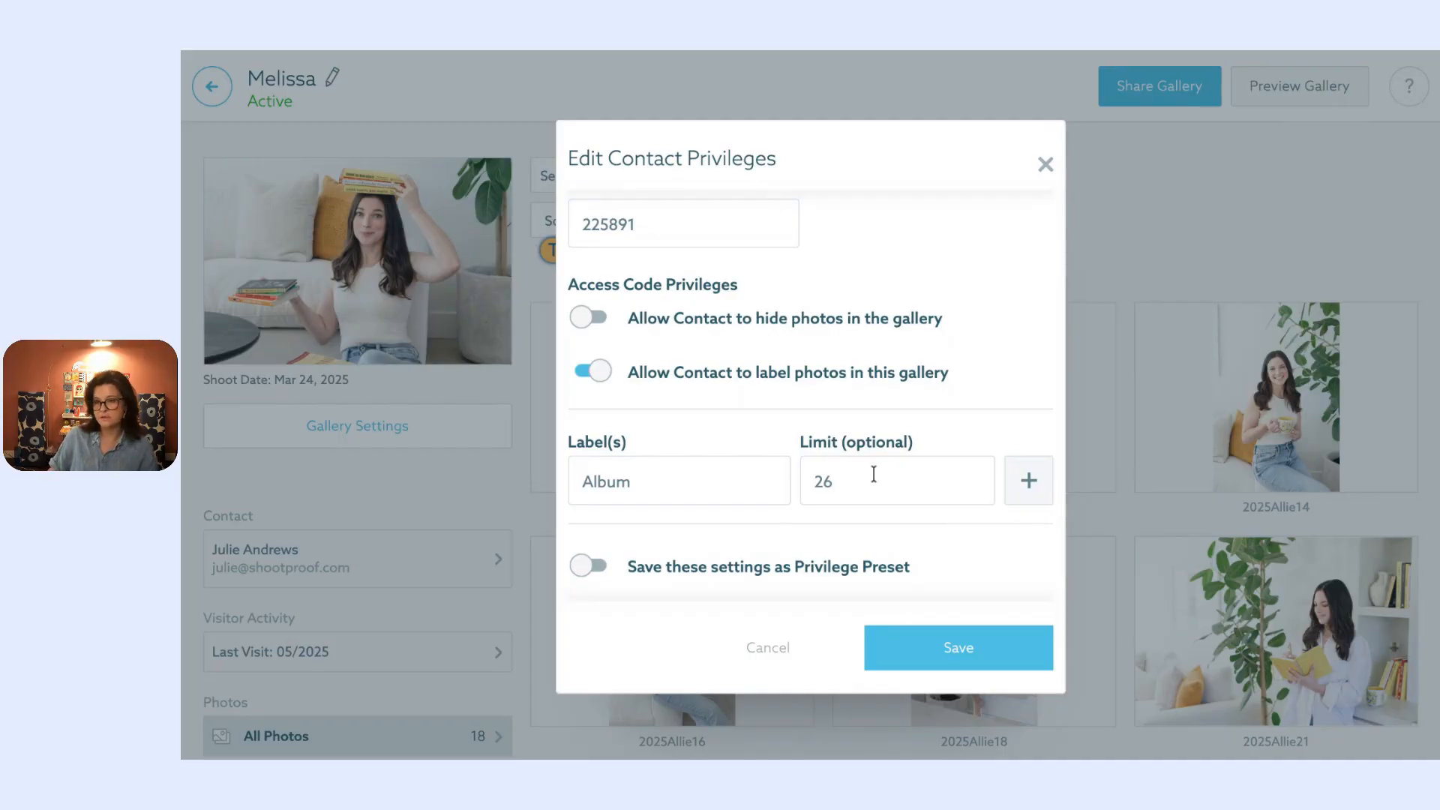
scroll(873, 474, up, 2)
scroll(750, 465, down, 2)
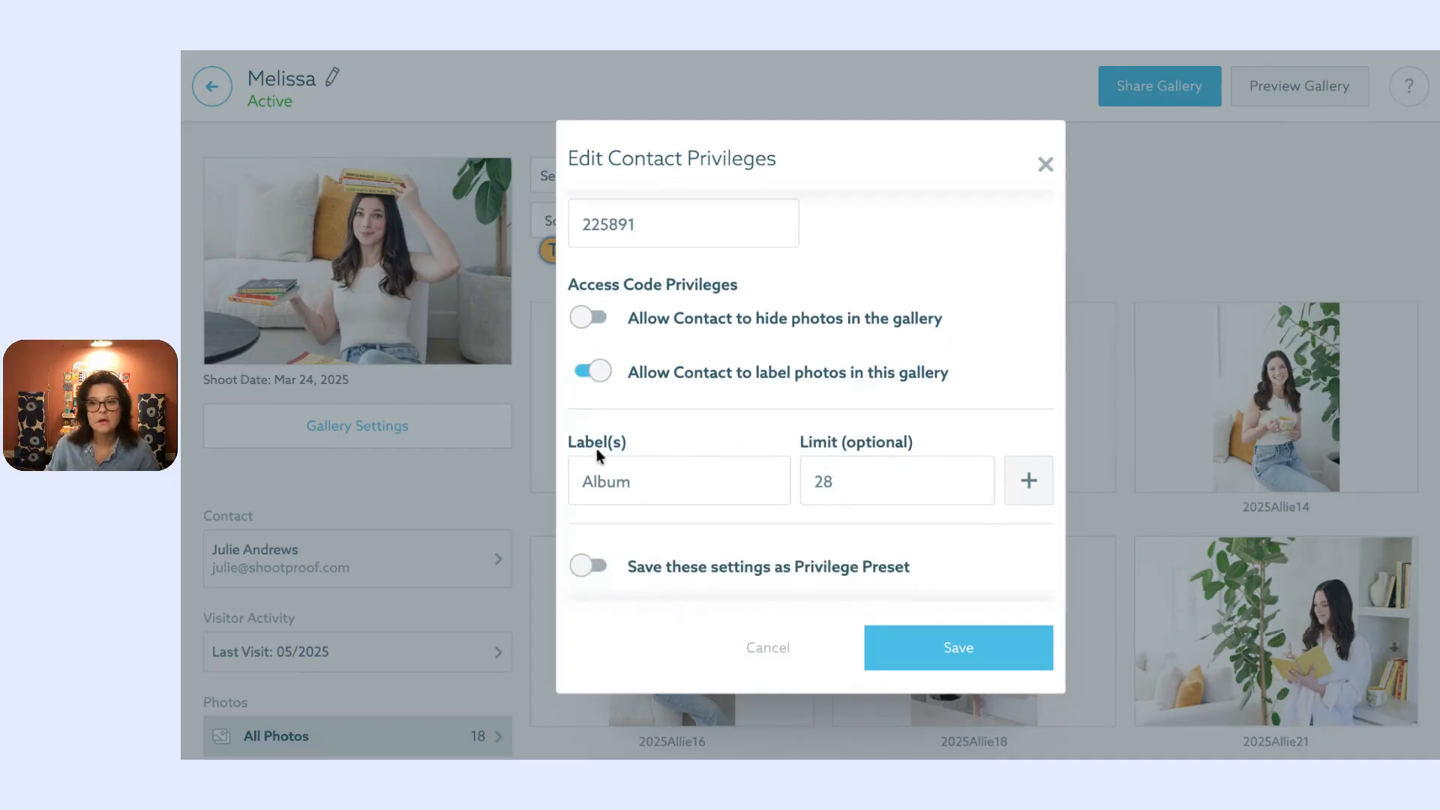
click(1030, 481)
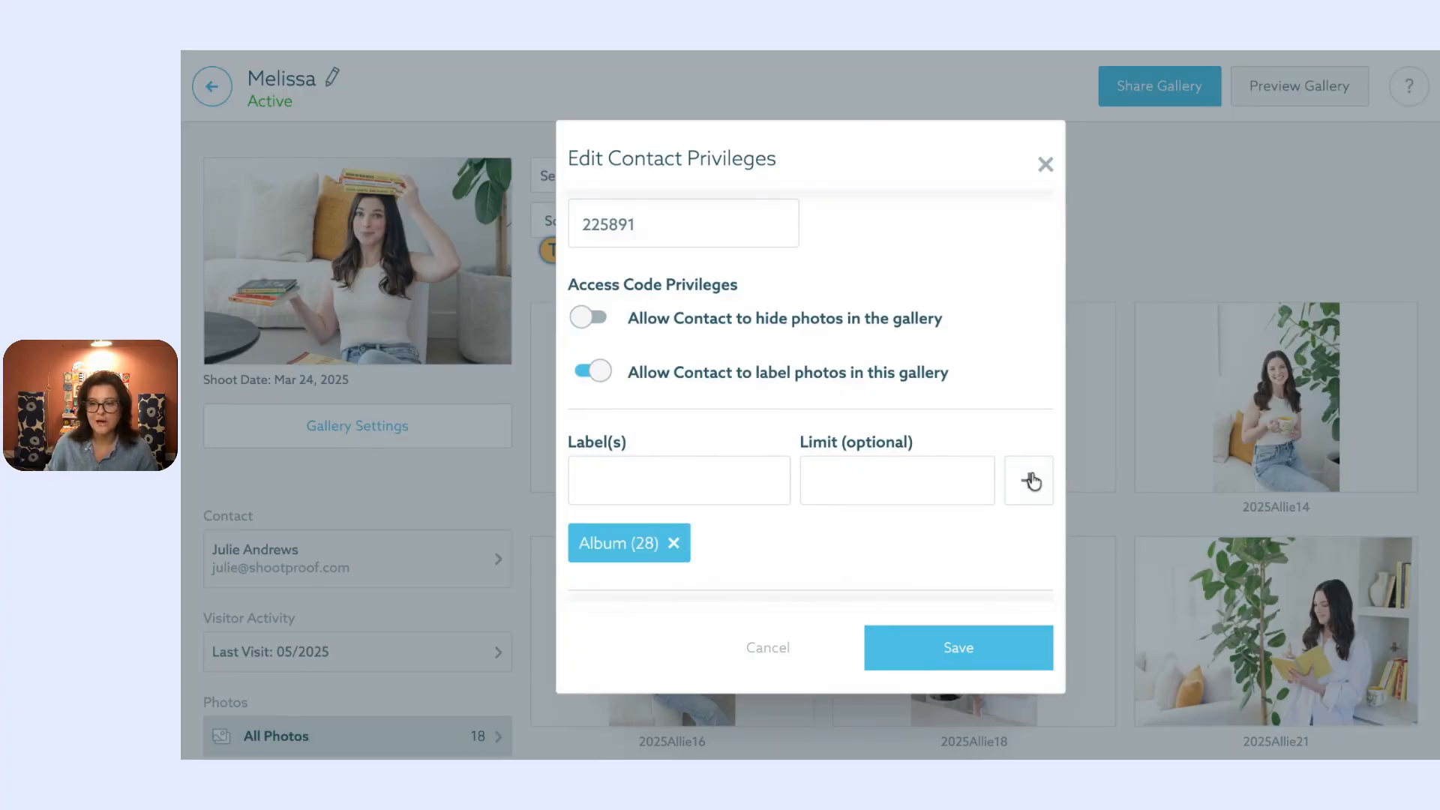
click(980, 651)
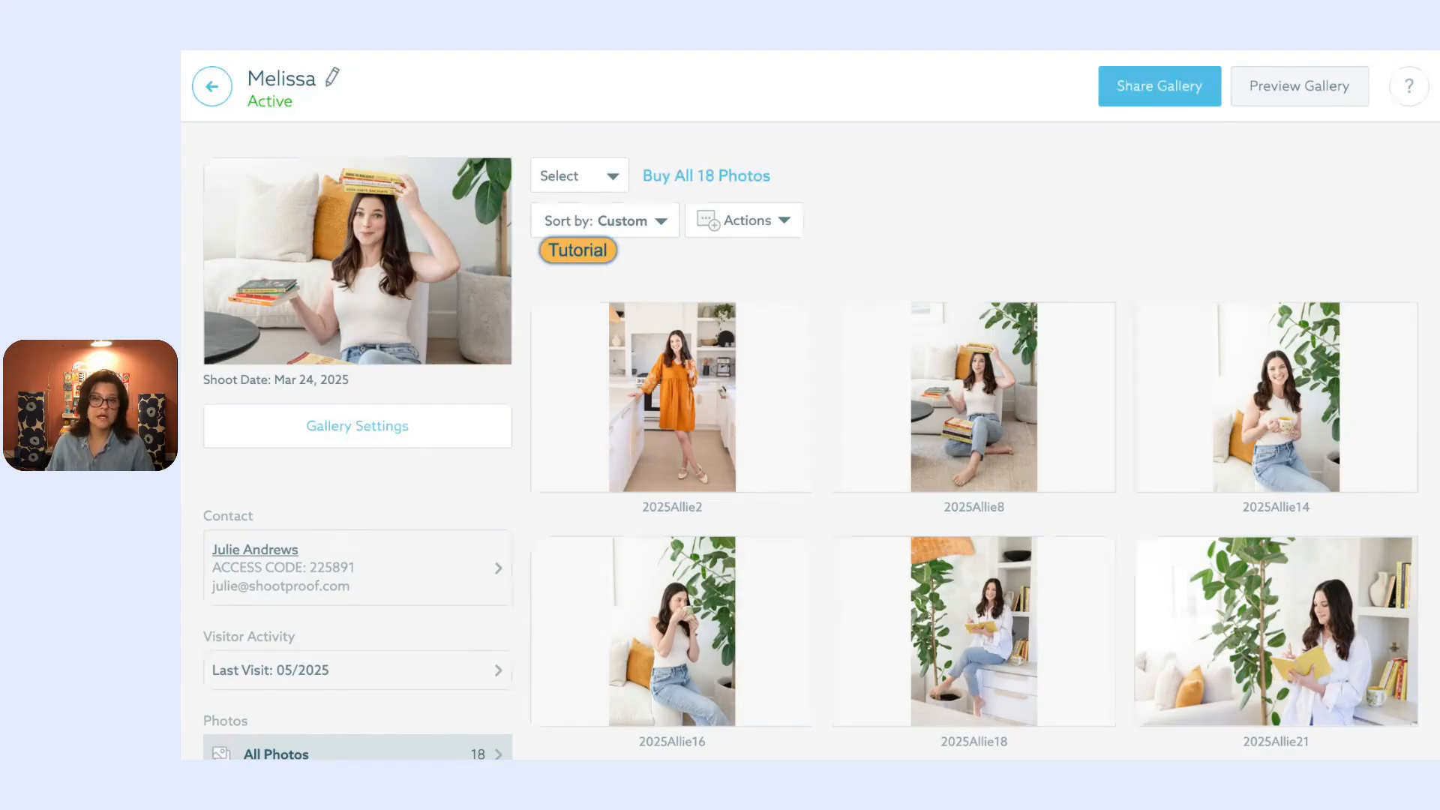
mouse_move(560, 440)
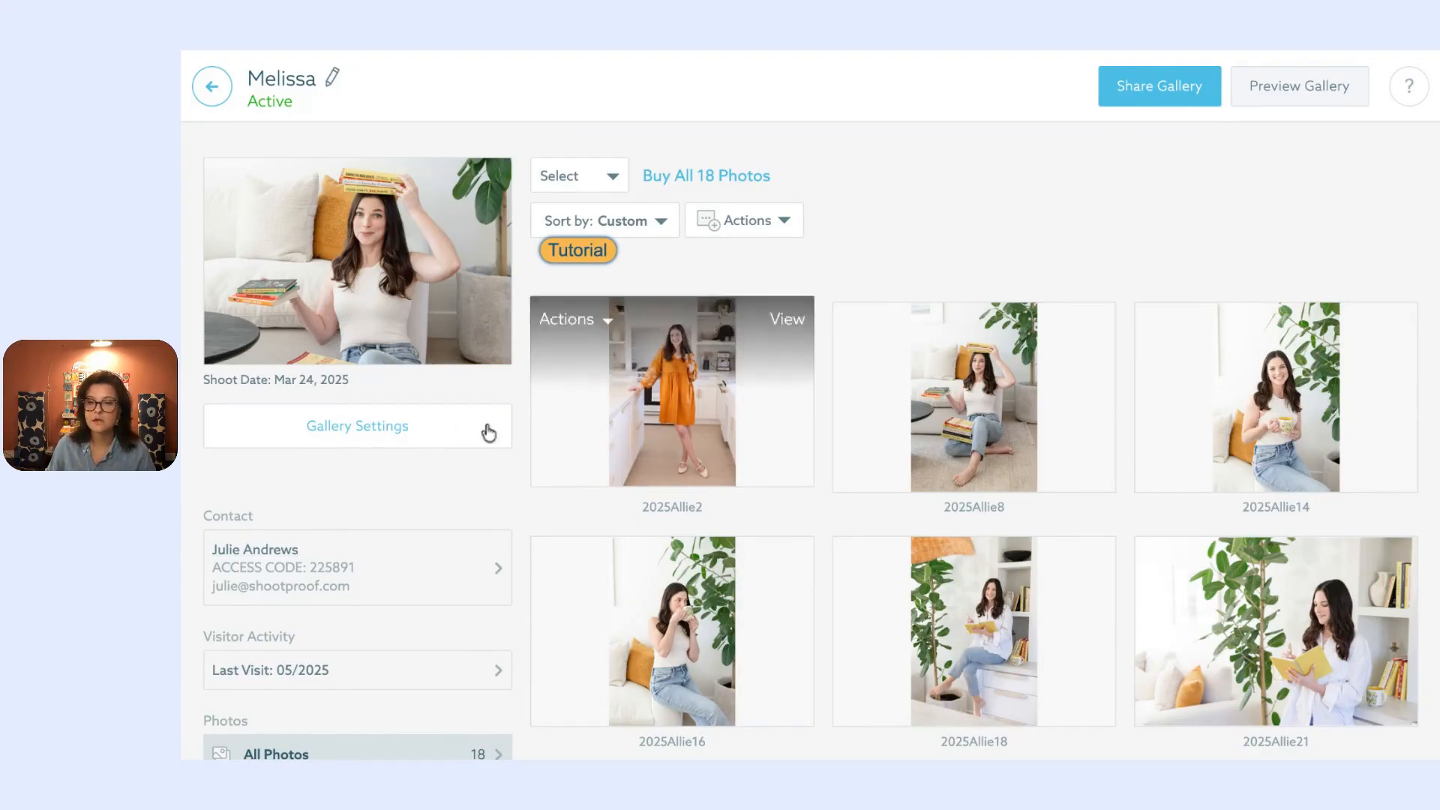
click(460, 428)
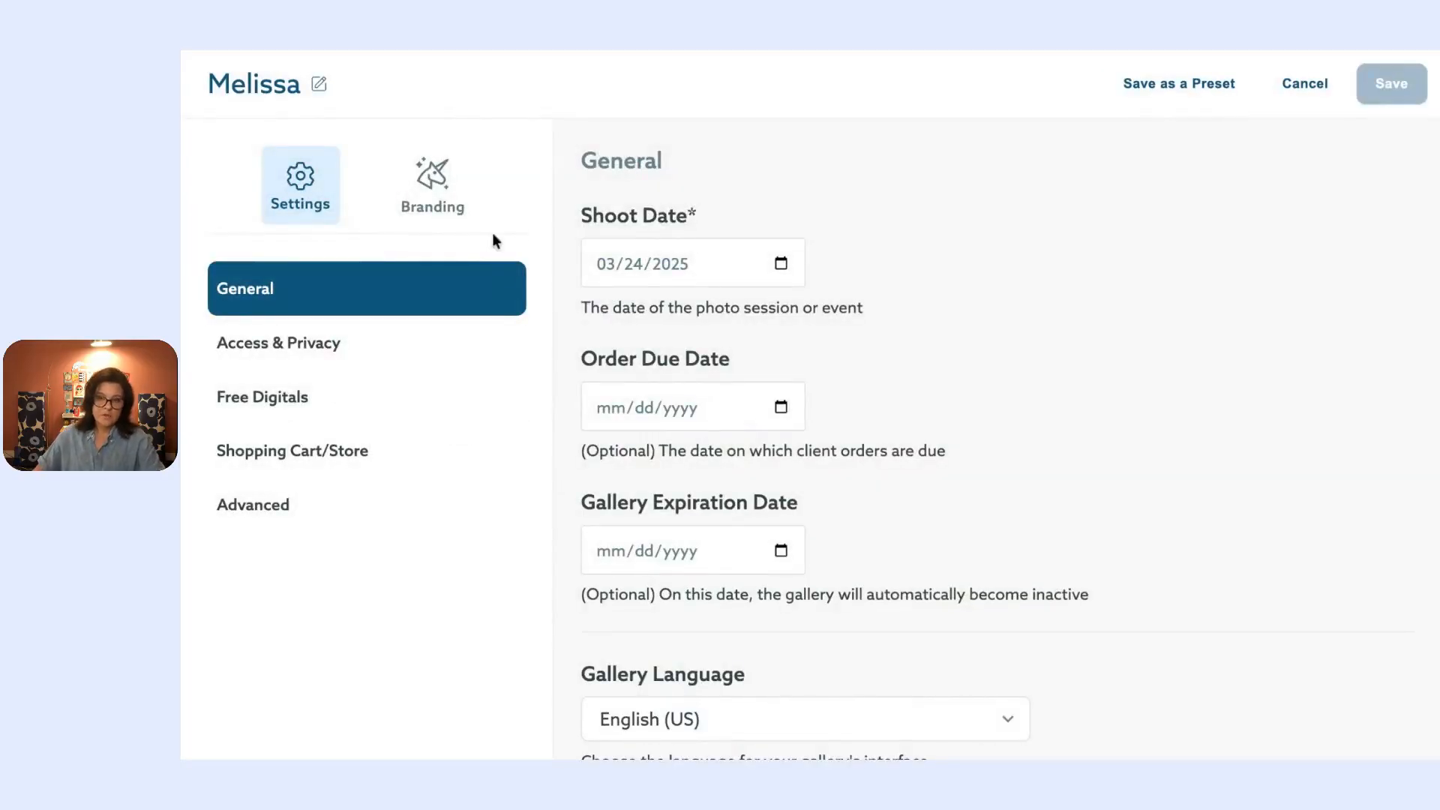
scroll(622, 223, down, 1)
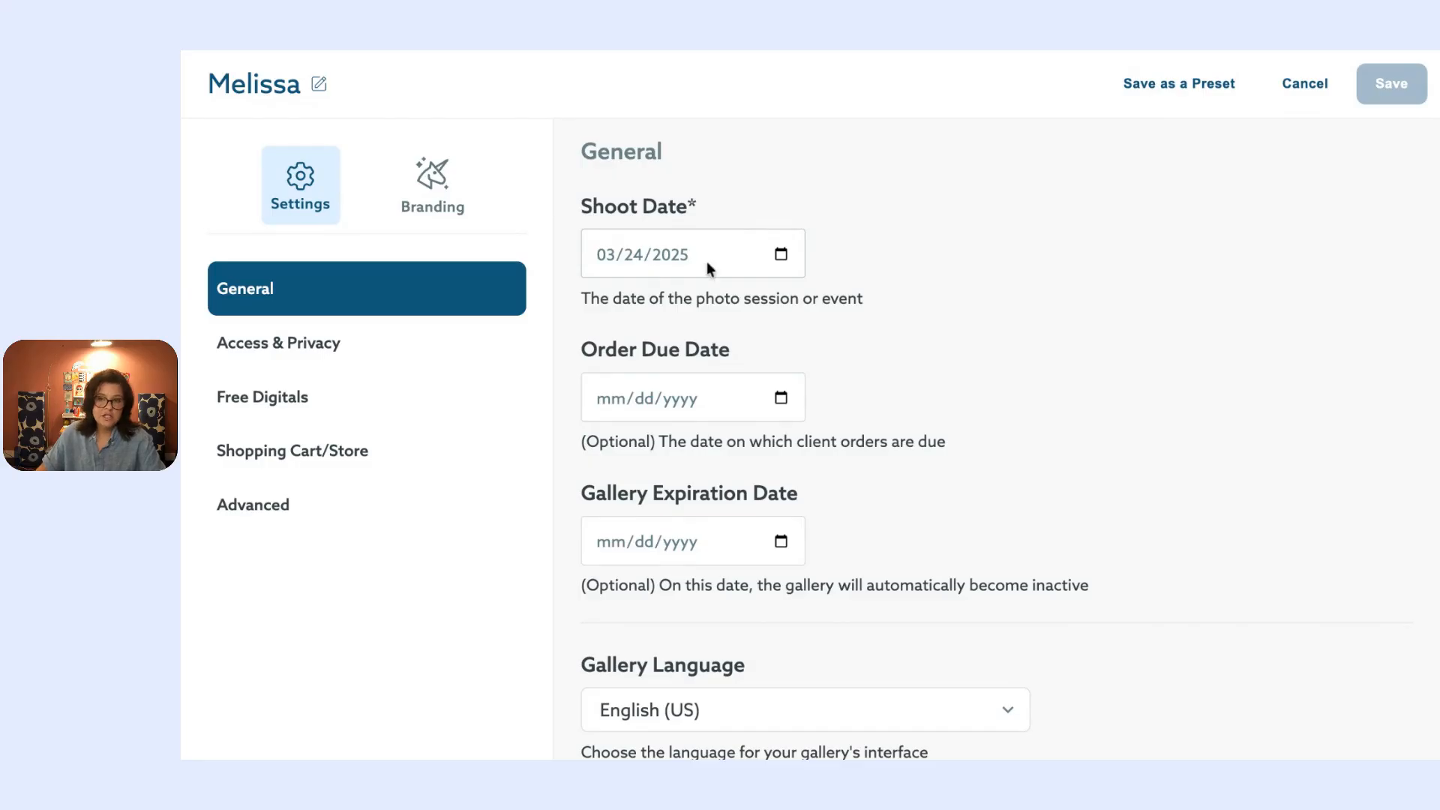
scroll(707, 262, down, 3)
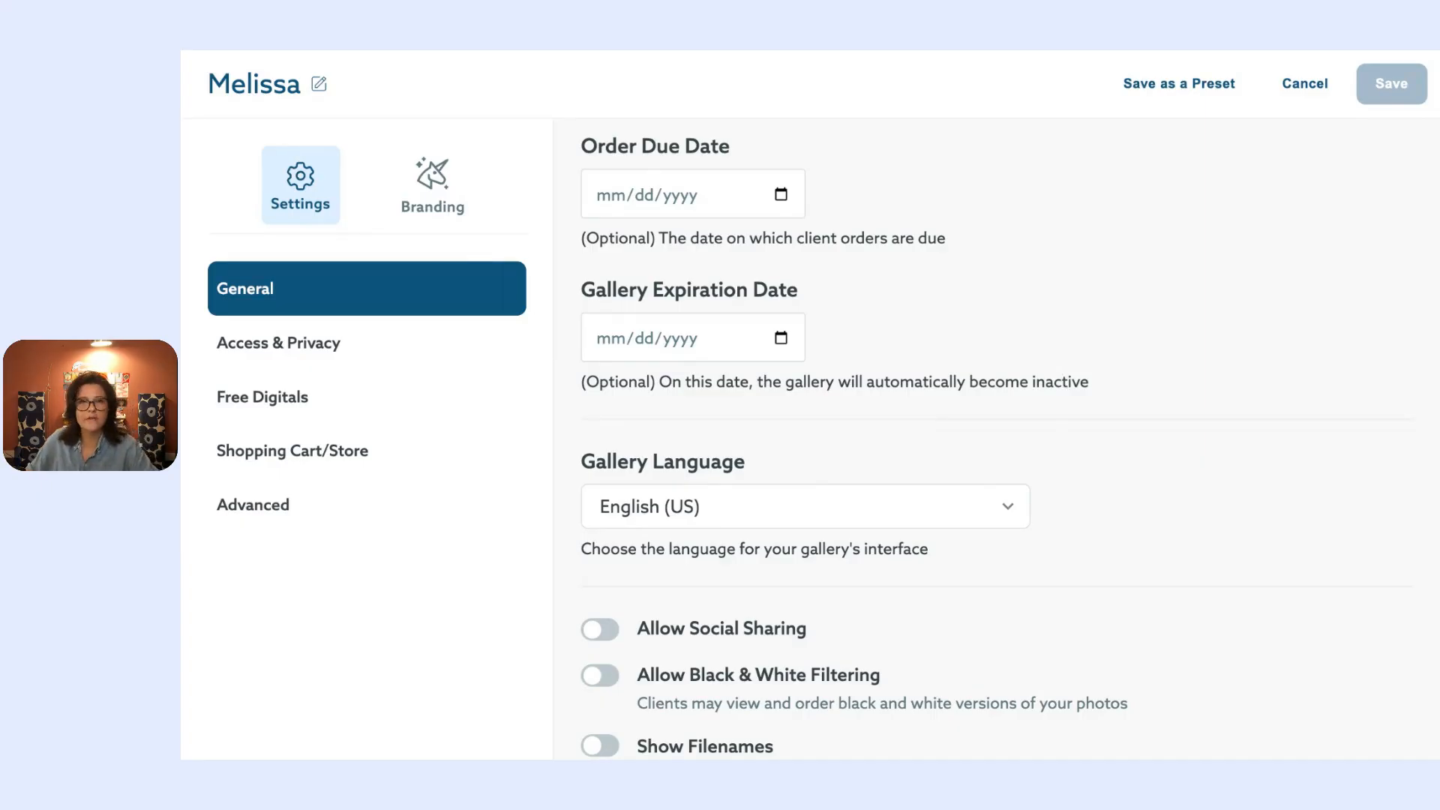
scroll(957, 343, down, 2)
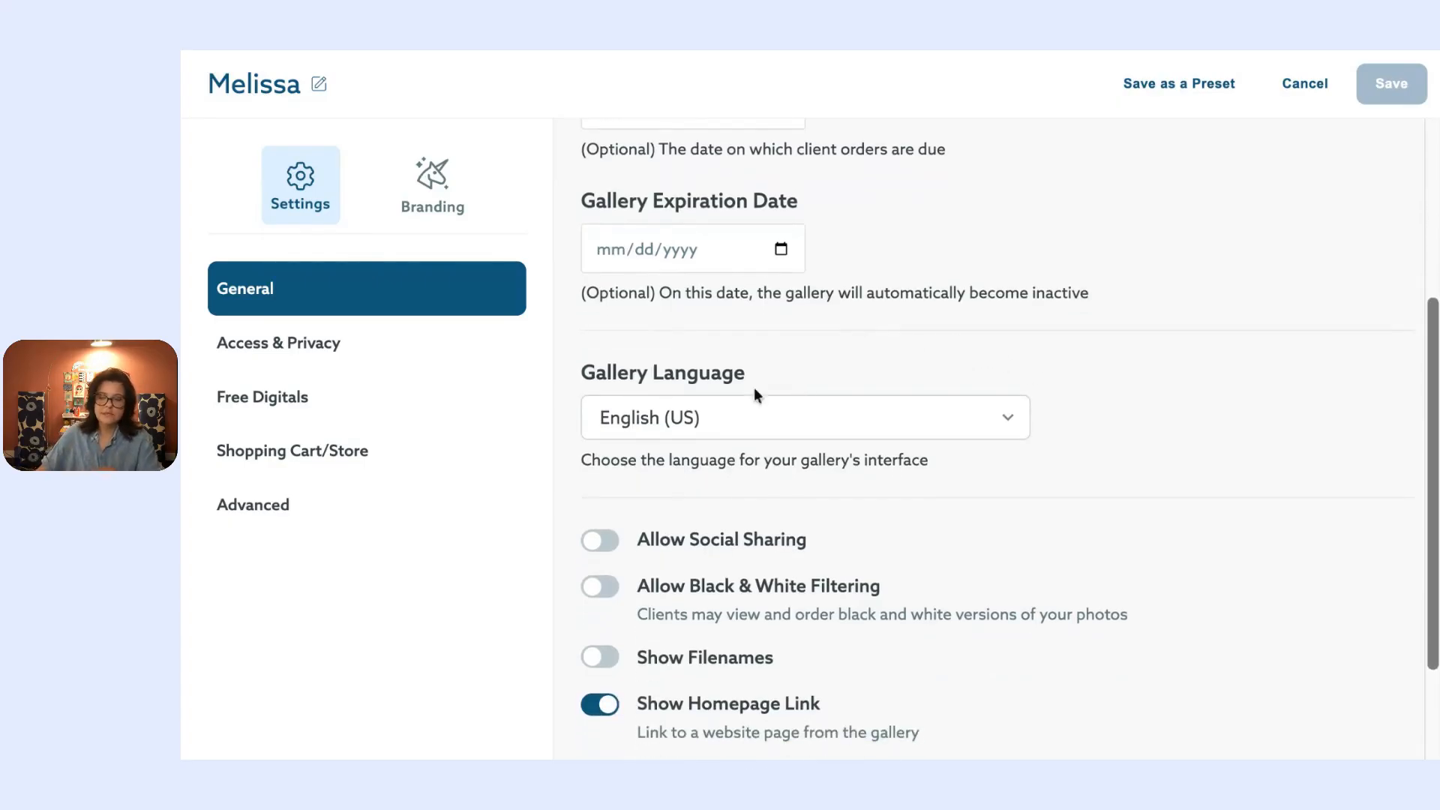
scroll(714, 540, down, 1)
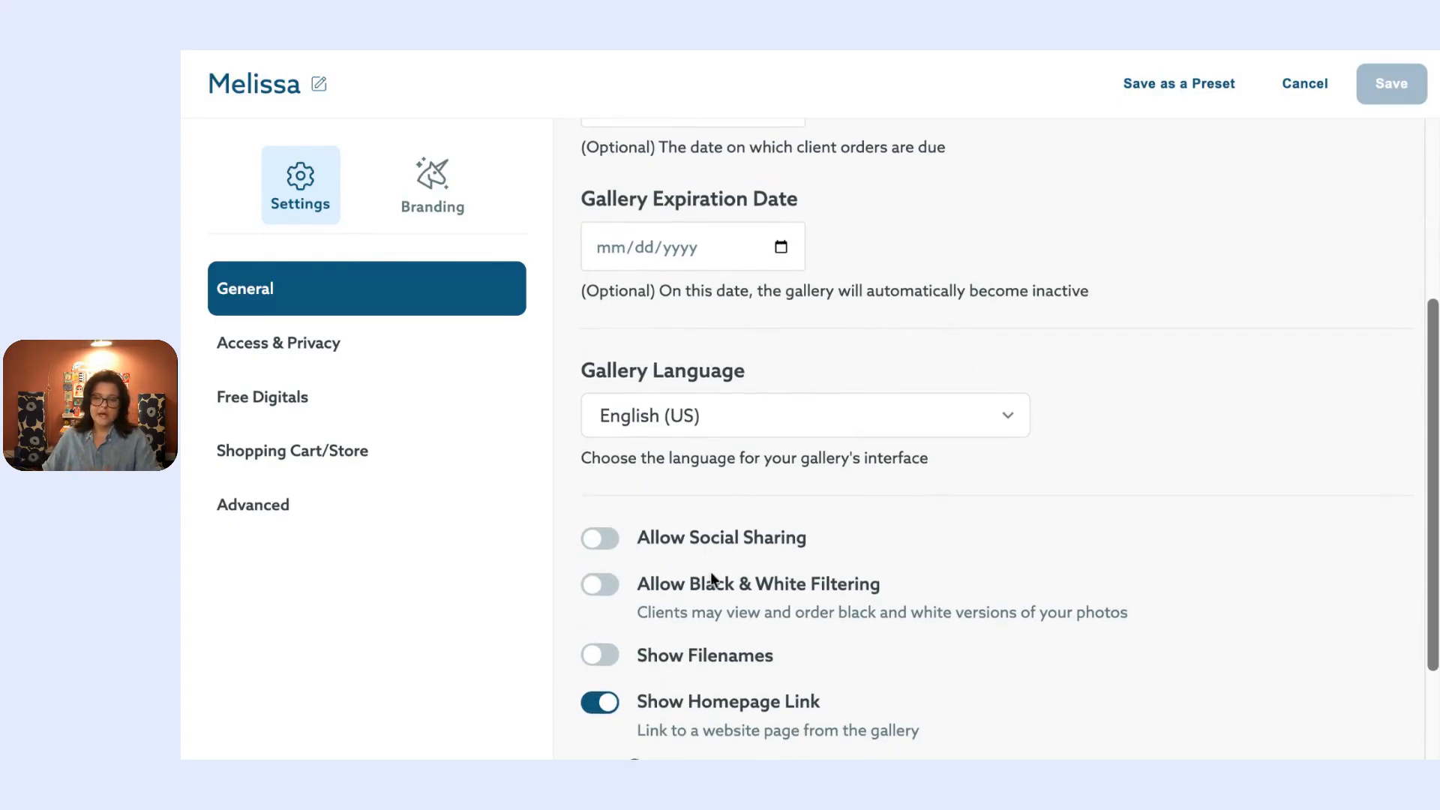
scroll(691, 556, down, 3)
scroll(655, 538, up, 4)
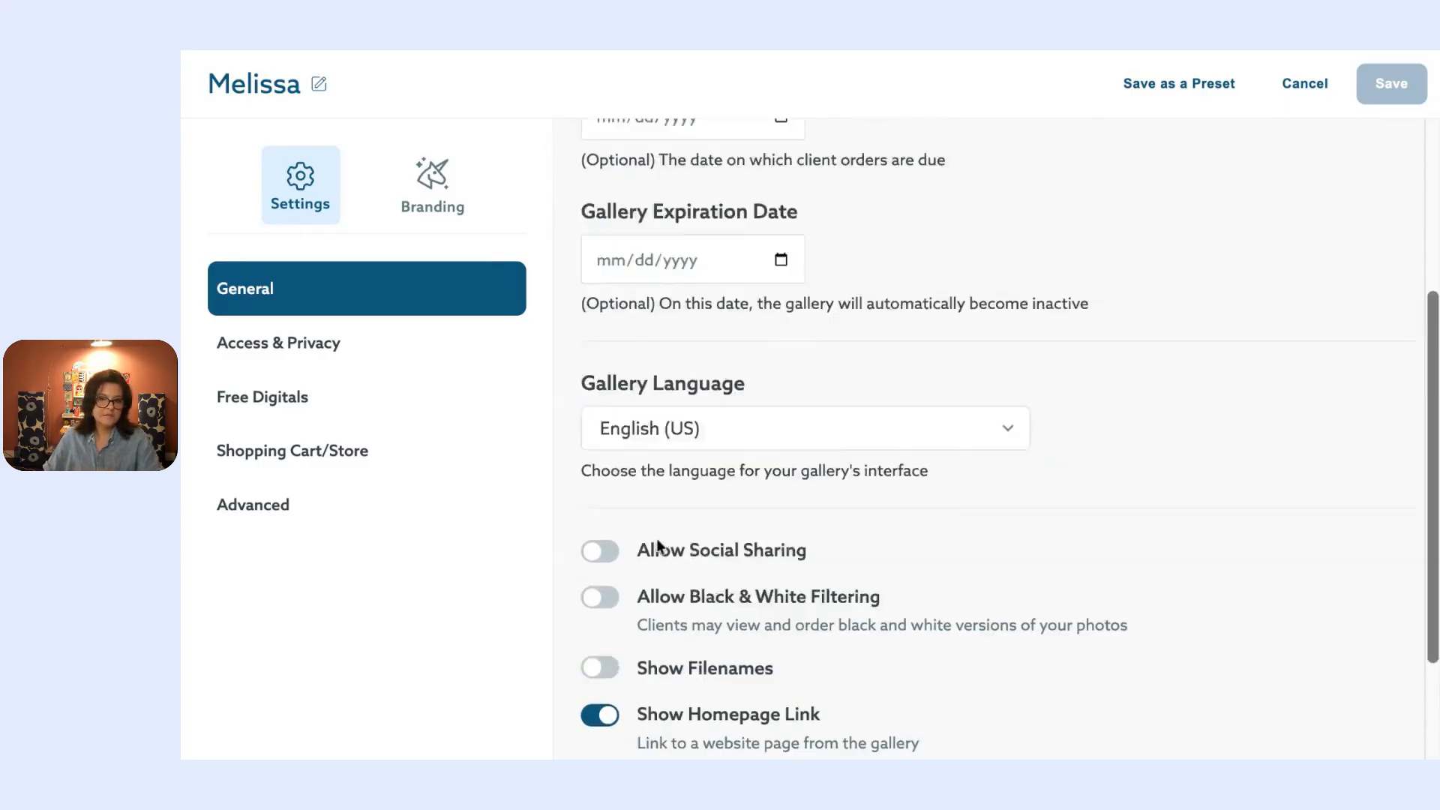
scroll(658, 545, up, 4)
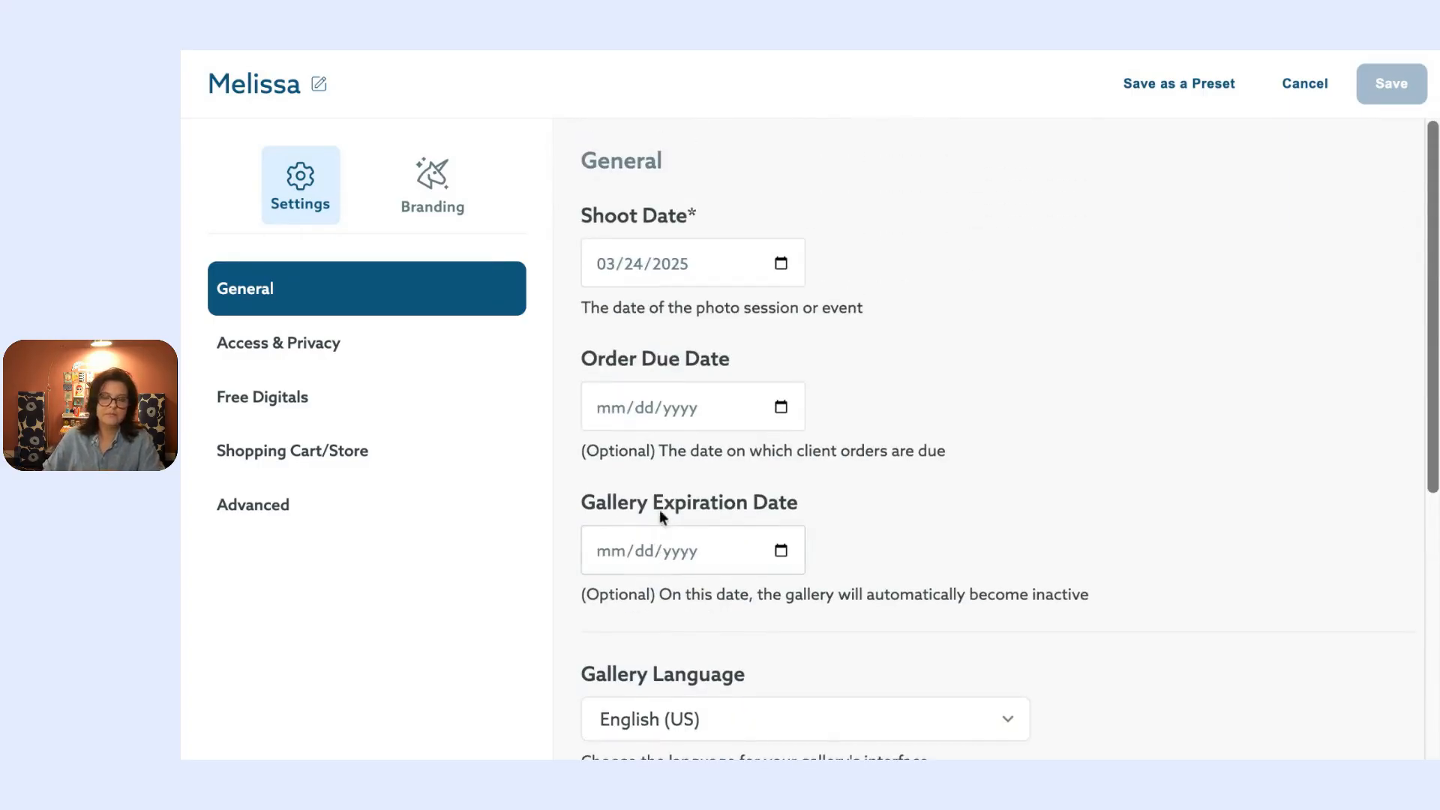
Step: In Access & Privacy, keep the gallery set to Private after briefly trying Public
click(383, 331)
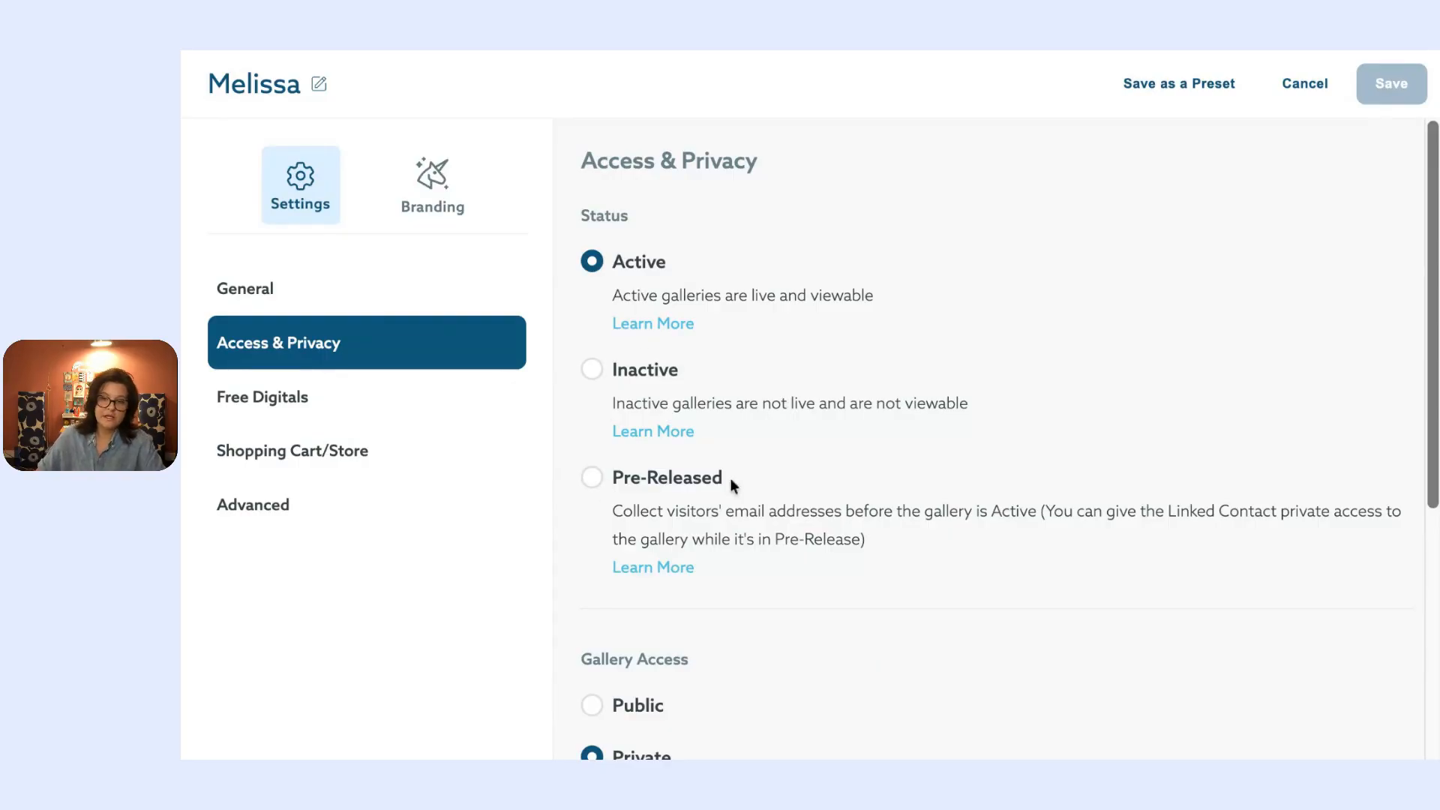
scroll(760, 433, down, 5)
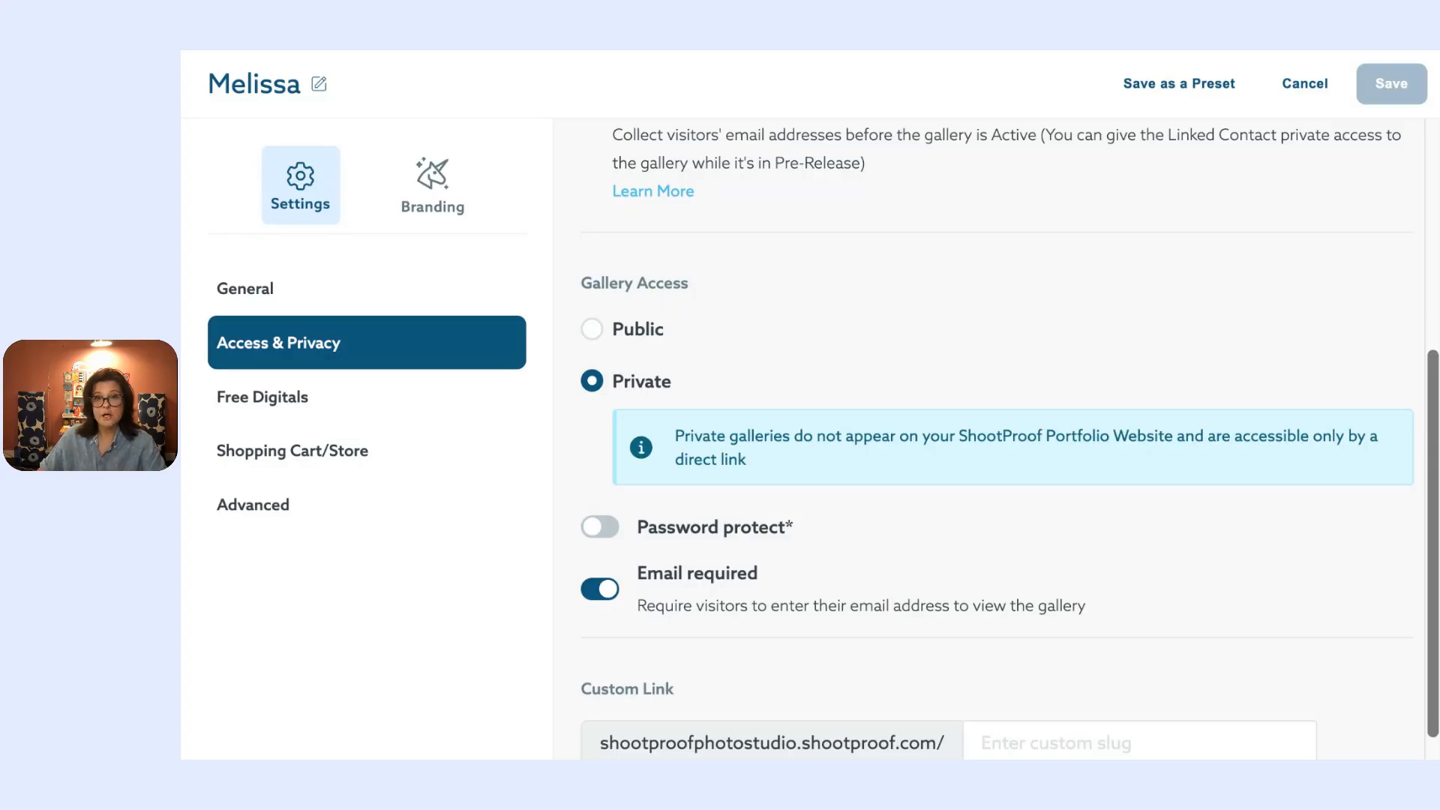
click(589, 329)
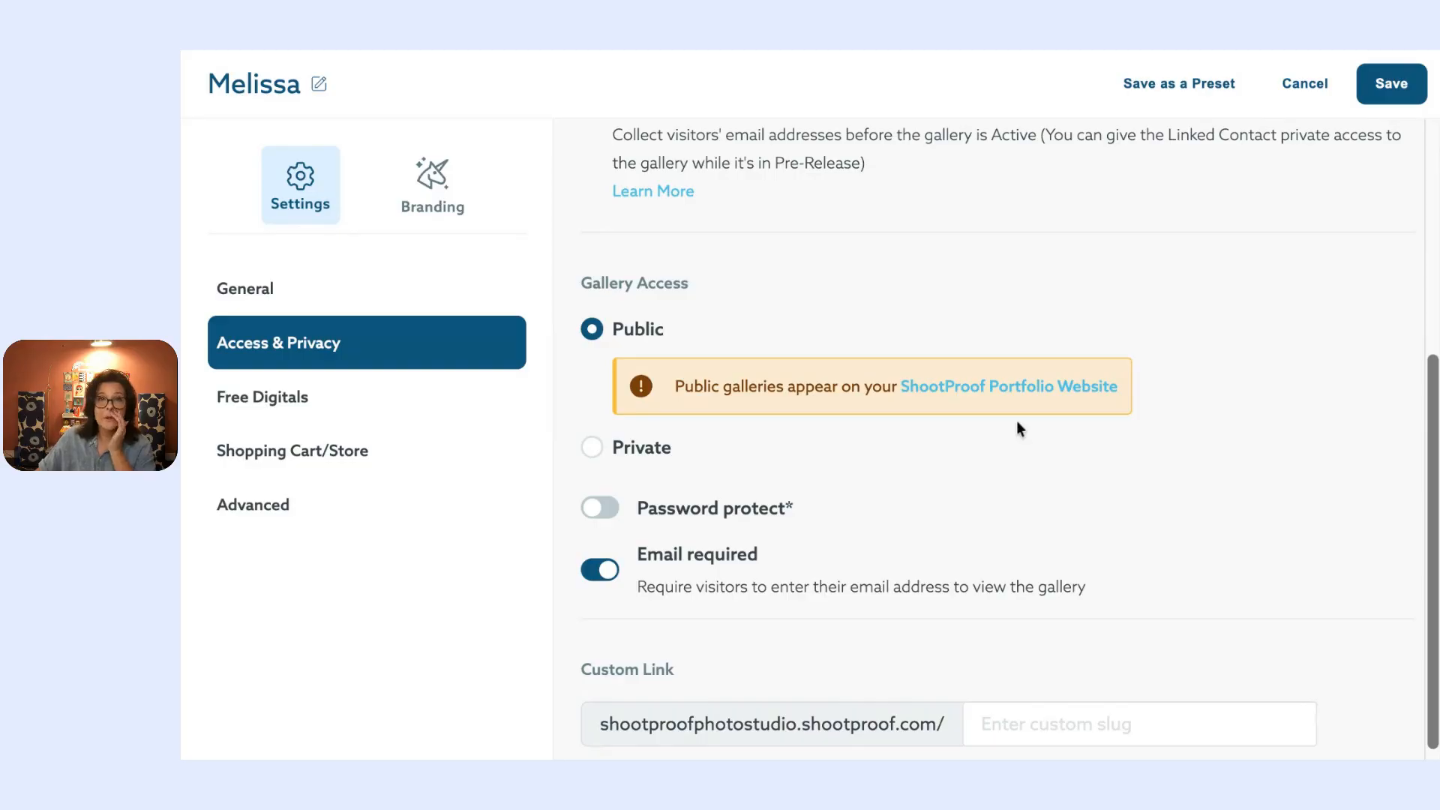
click(592, 447)
scroll(709, 290, up, 5)
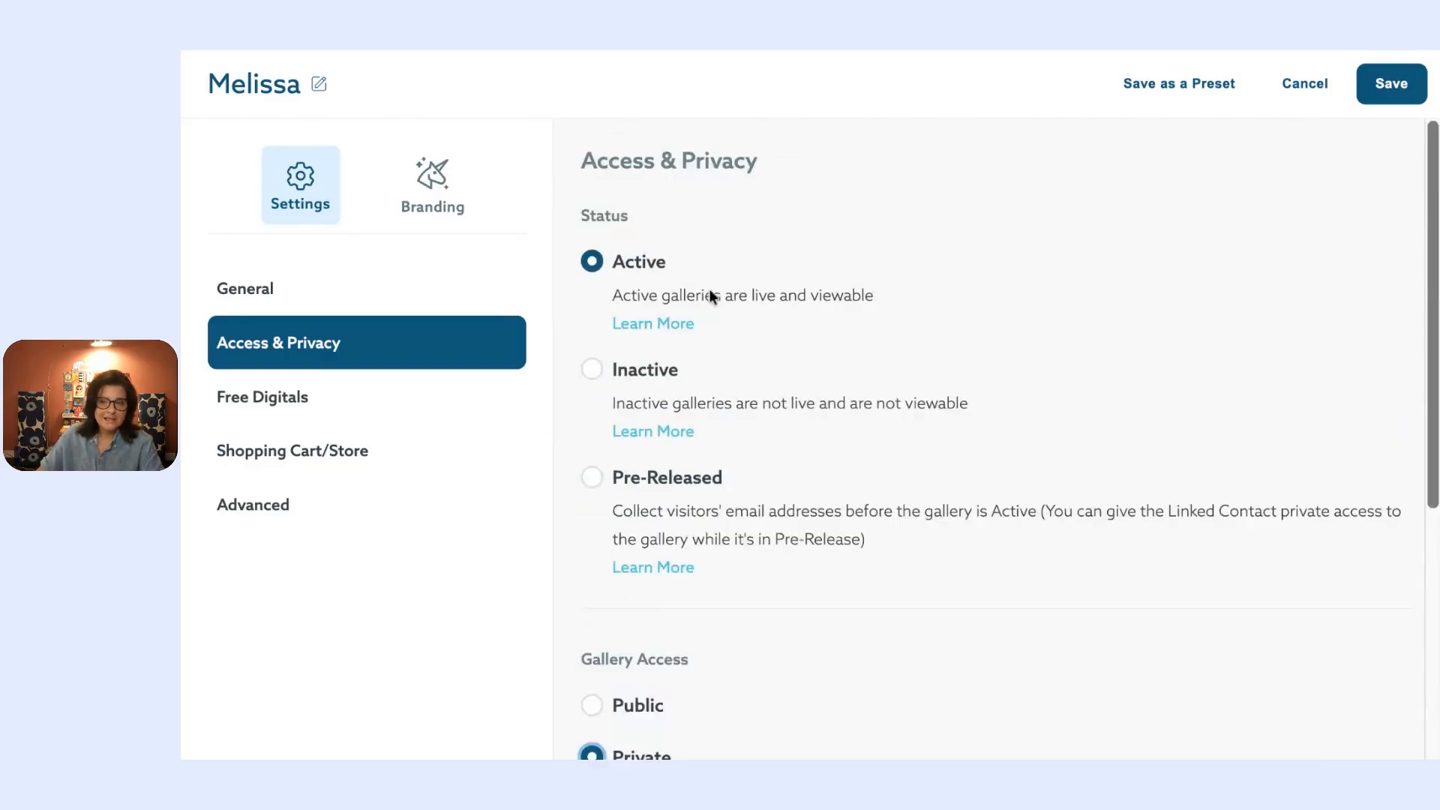
scroll(647, 213, down, 5)
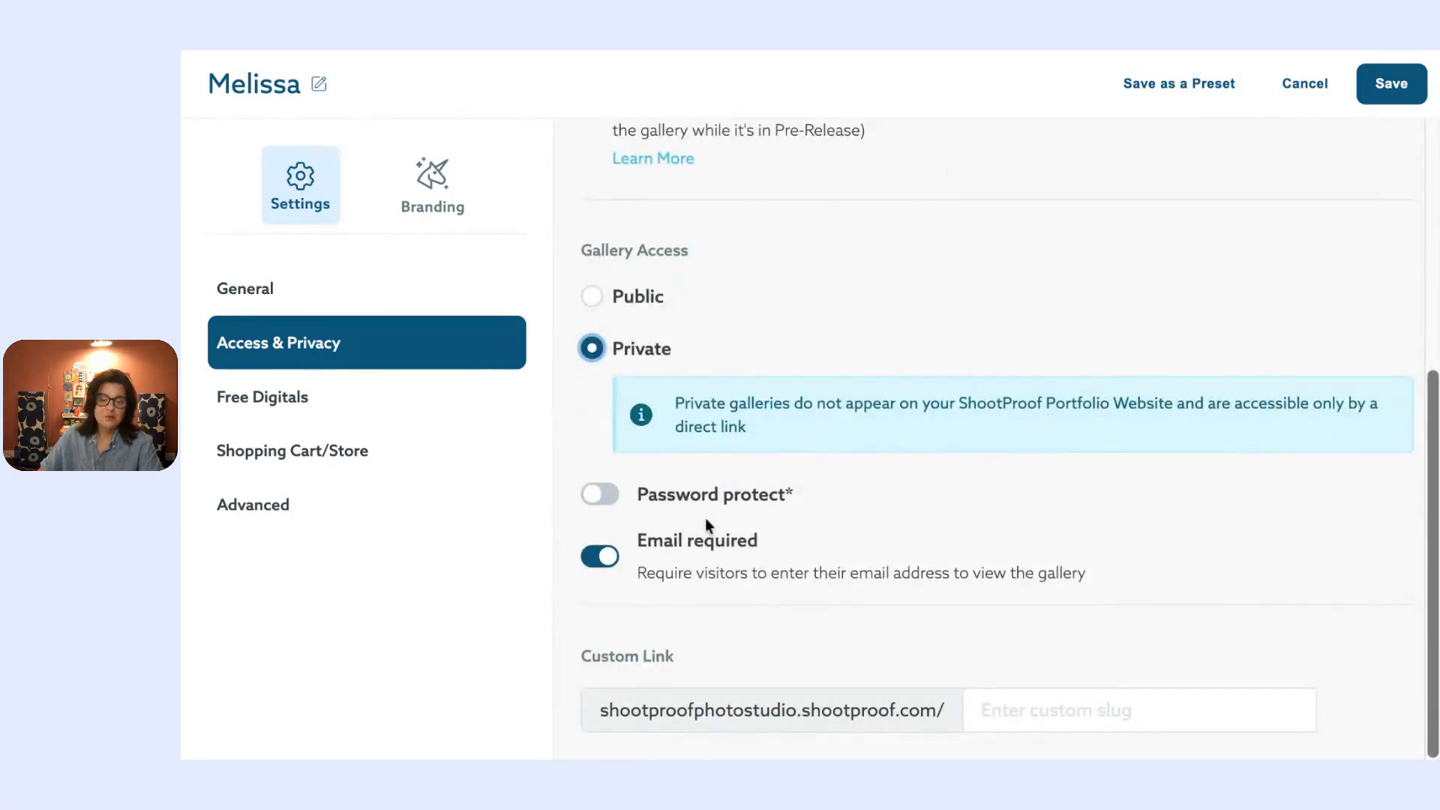
Step: Turn on password protection with a gallery password, then go to Free Digitals
click(601, 499)
scroll(823, 437, down, 2)
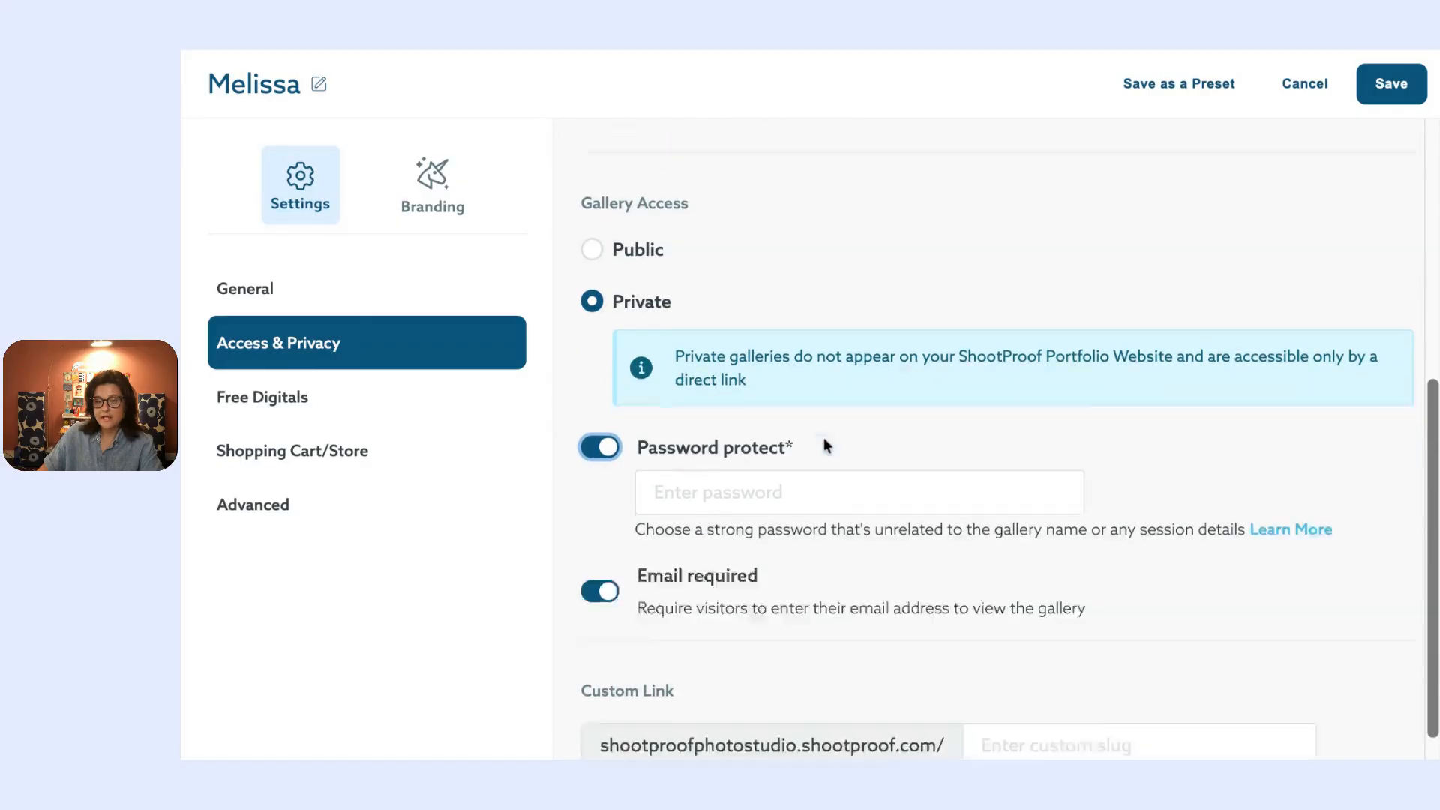
click(735, 453)
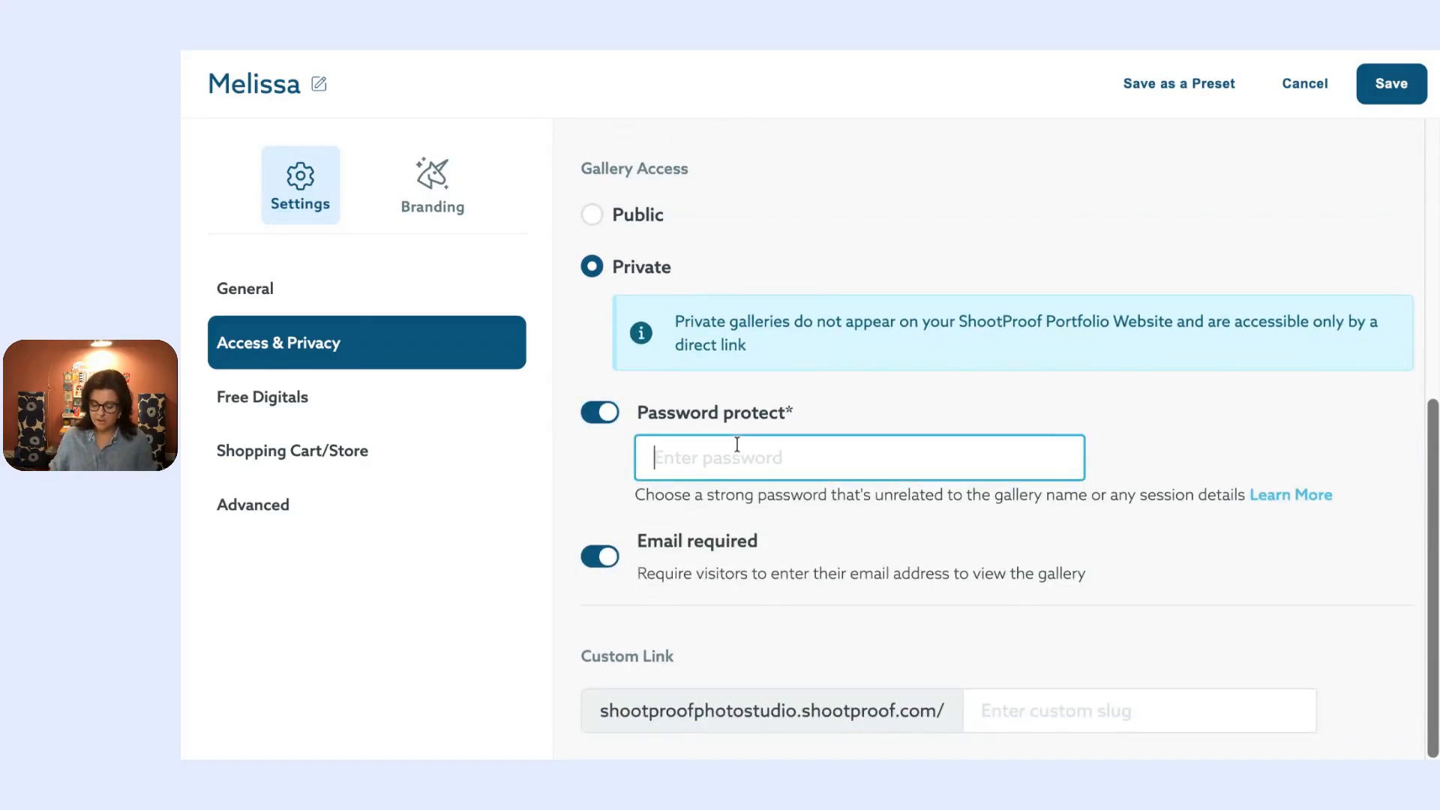
text(s)
key(BackSpace)
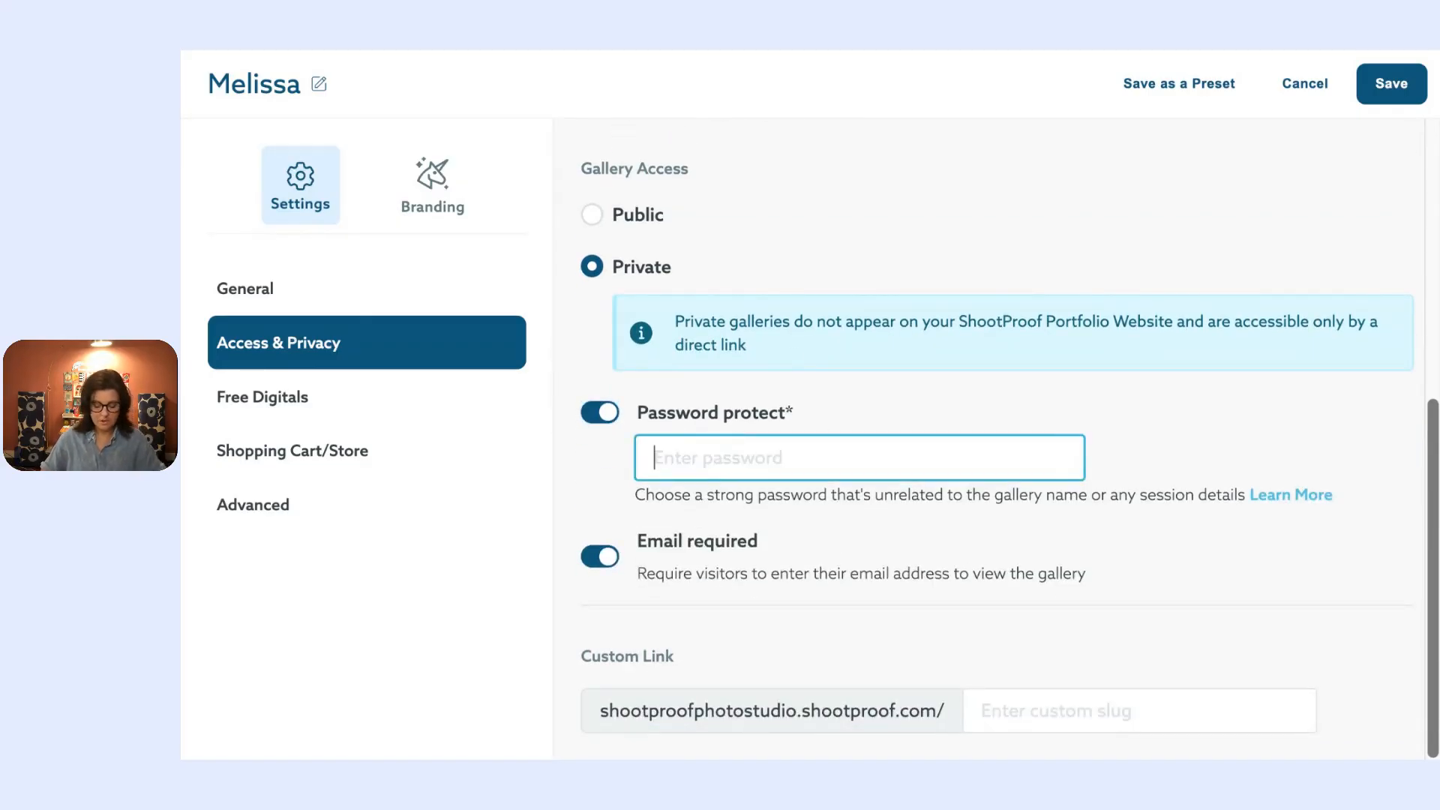
text(shootproof)
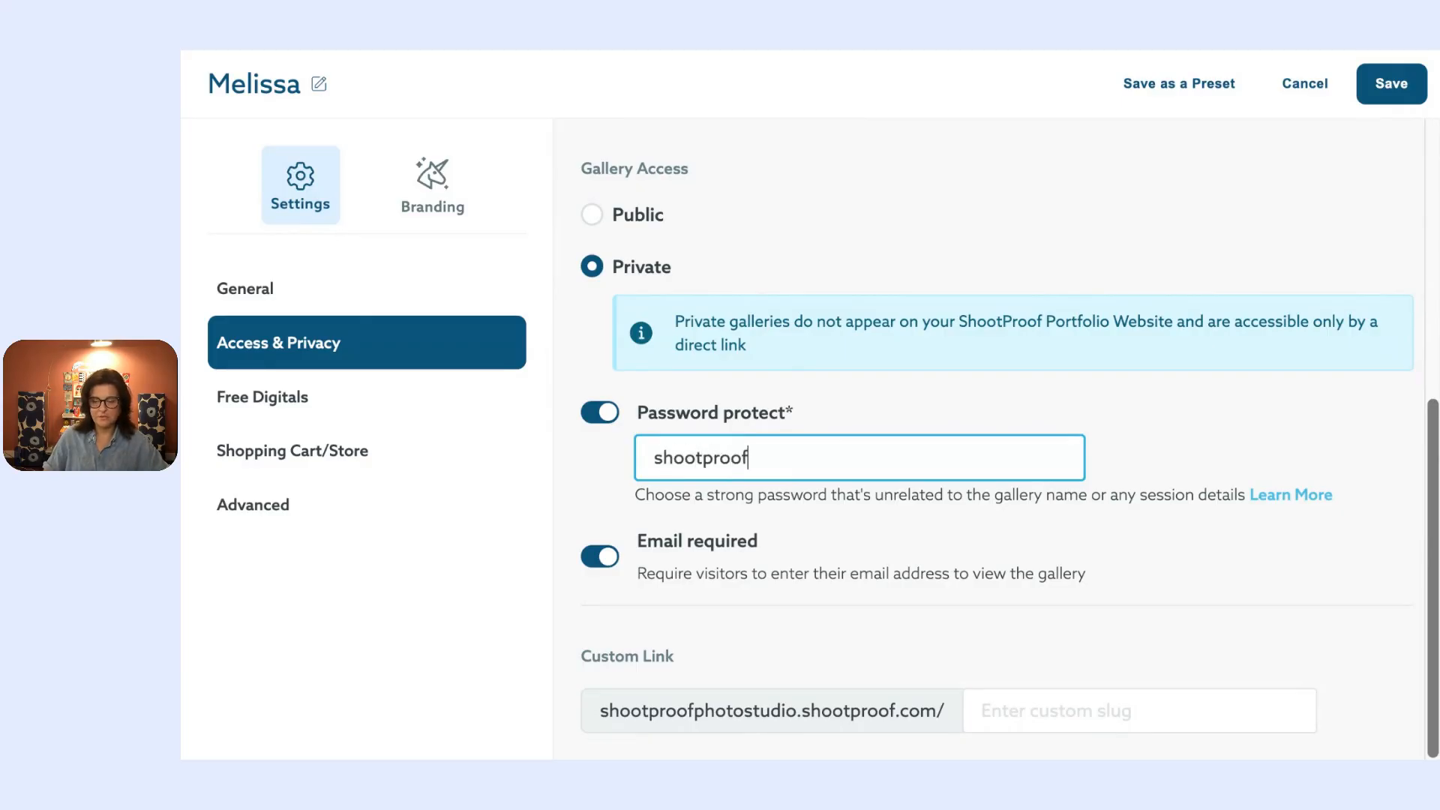
click(869, 538)
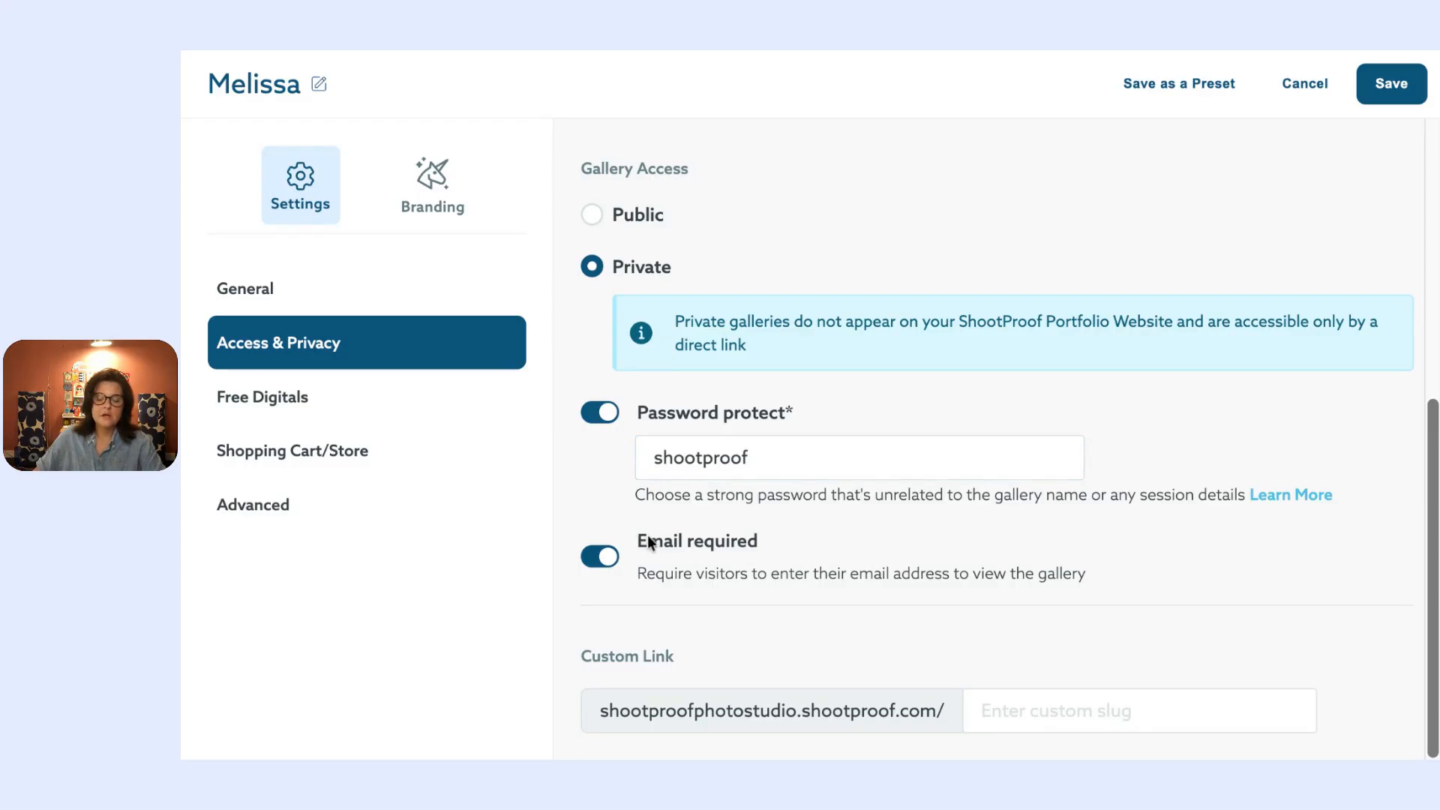
scroll(679, 578, down, 1)
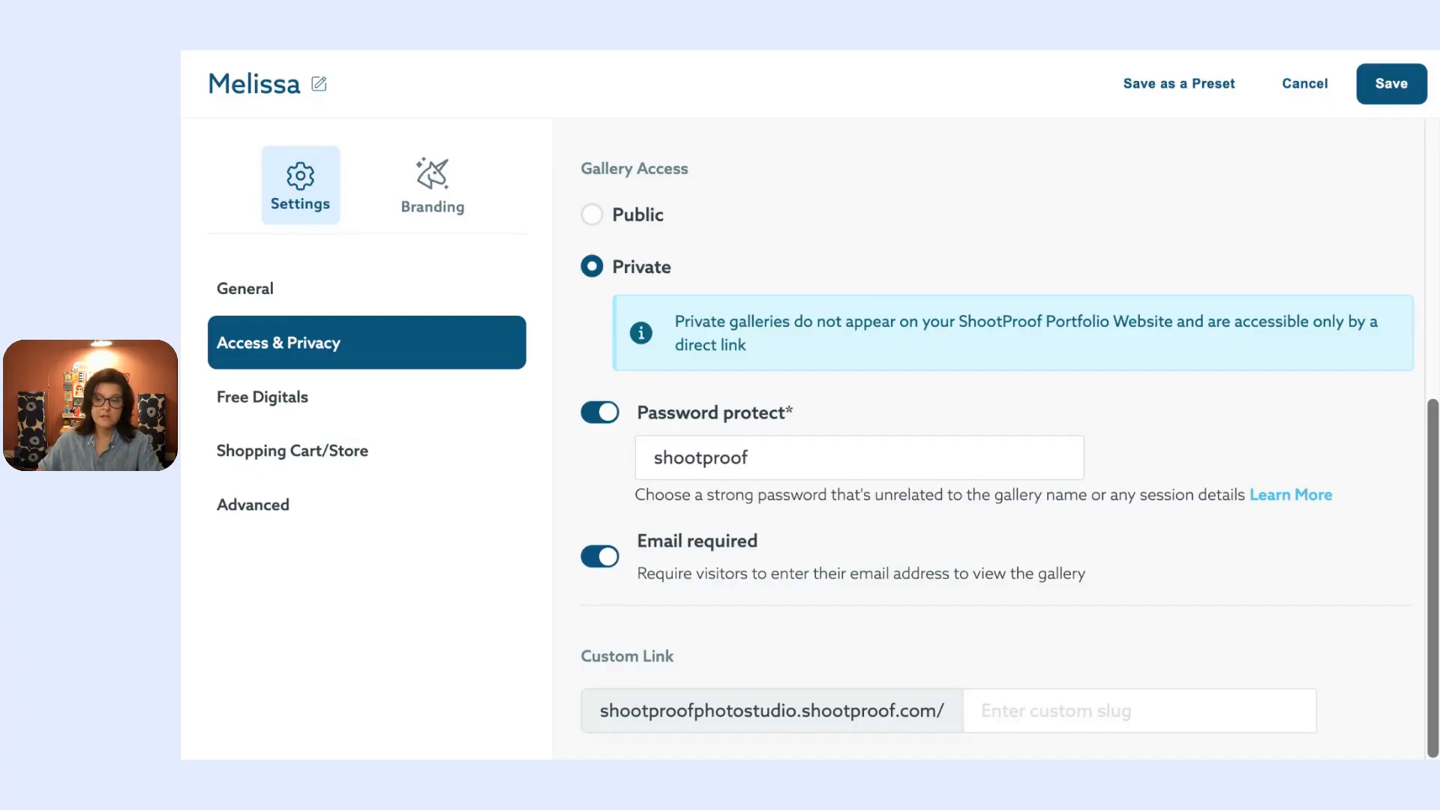
click(390, 408)
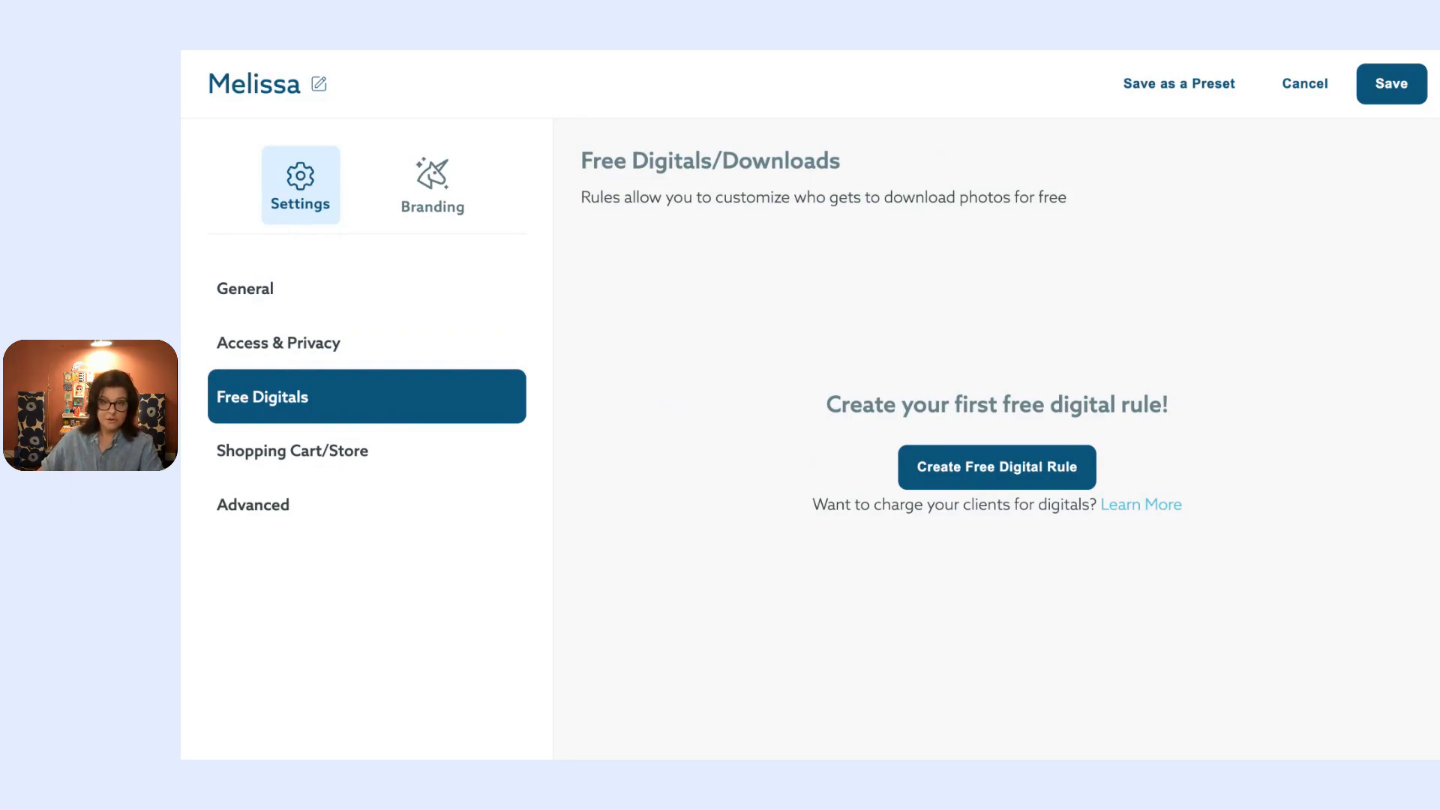
Step: Preview an All Visitors free digital rule, discard it, and go to Shopping Cart/Store
click(1020, 467)
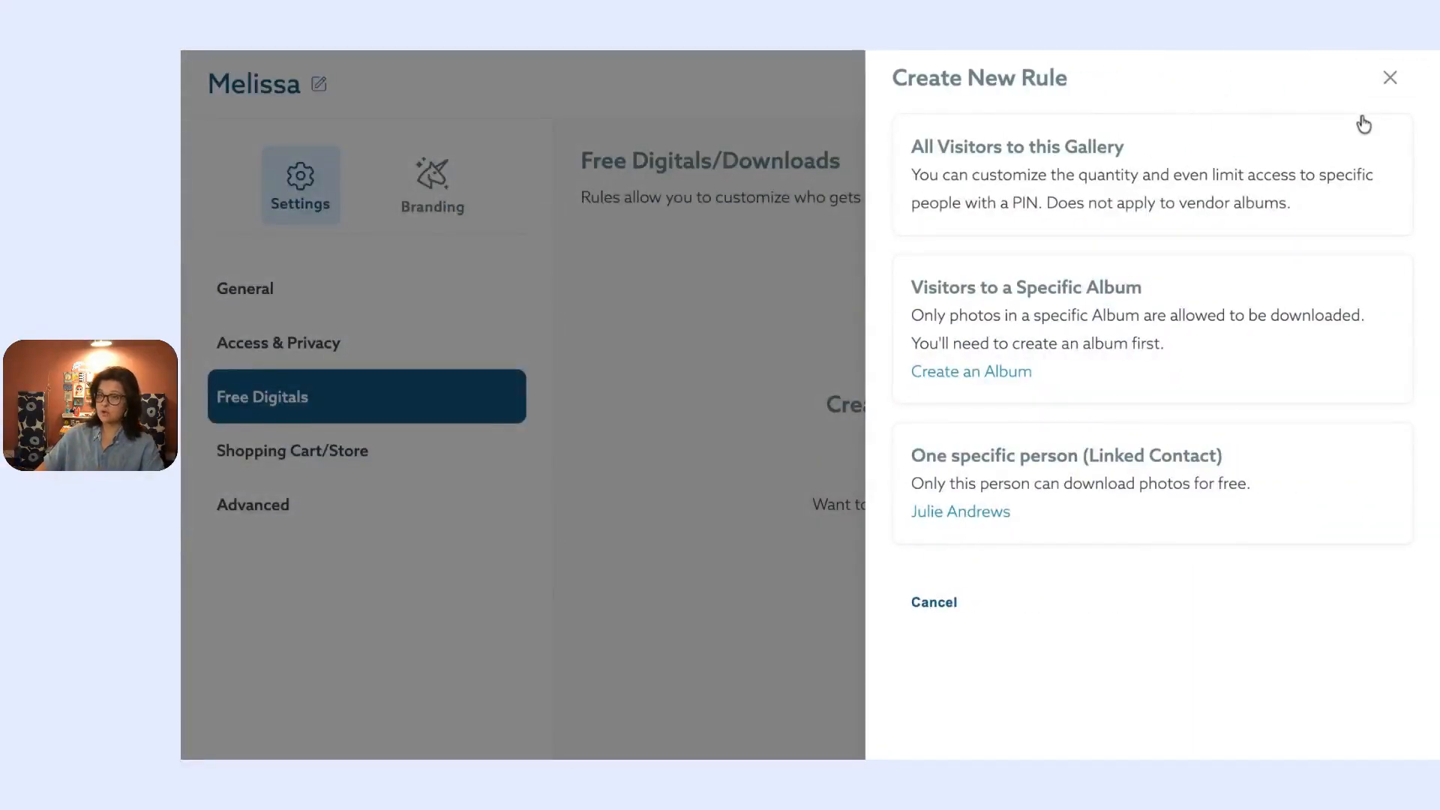
click(1204, 174)
scroll(1120, 164, down, 3)
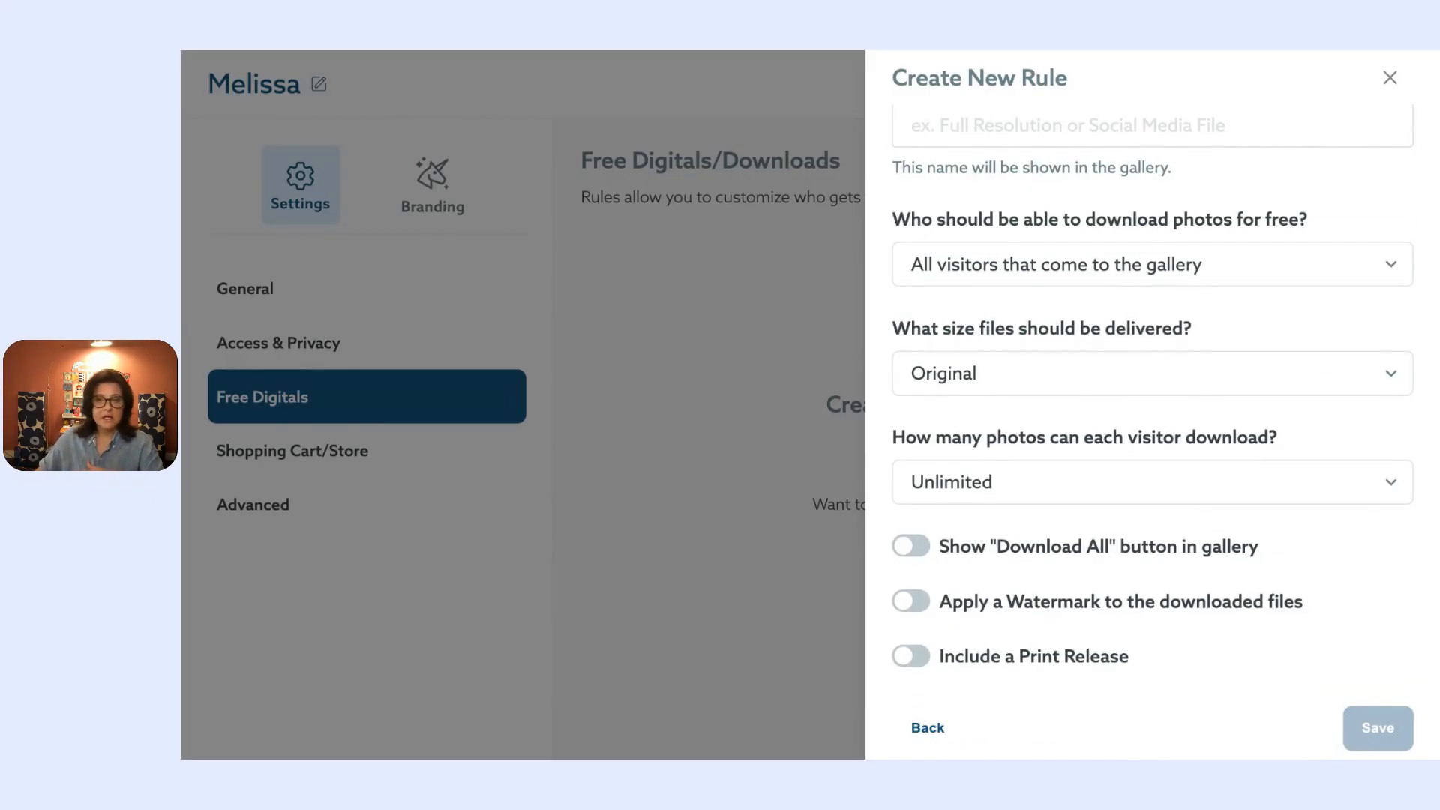
scroll(1252, 192, up, 3)
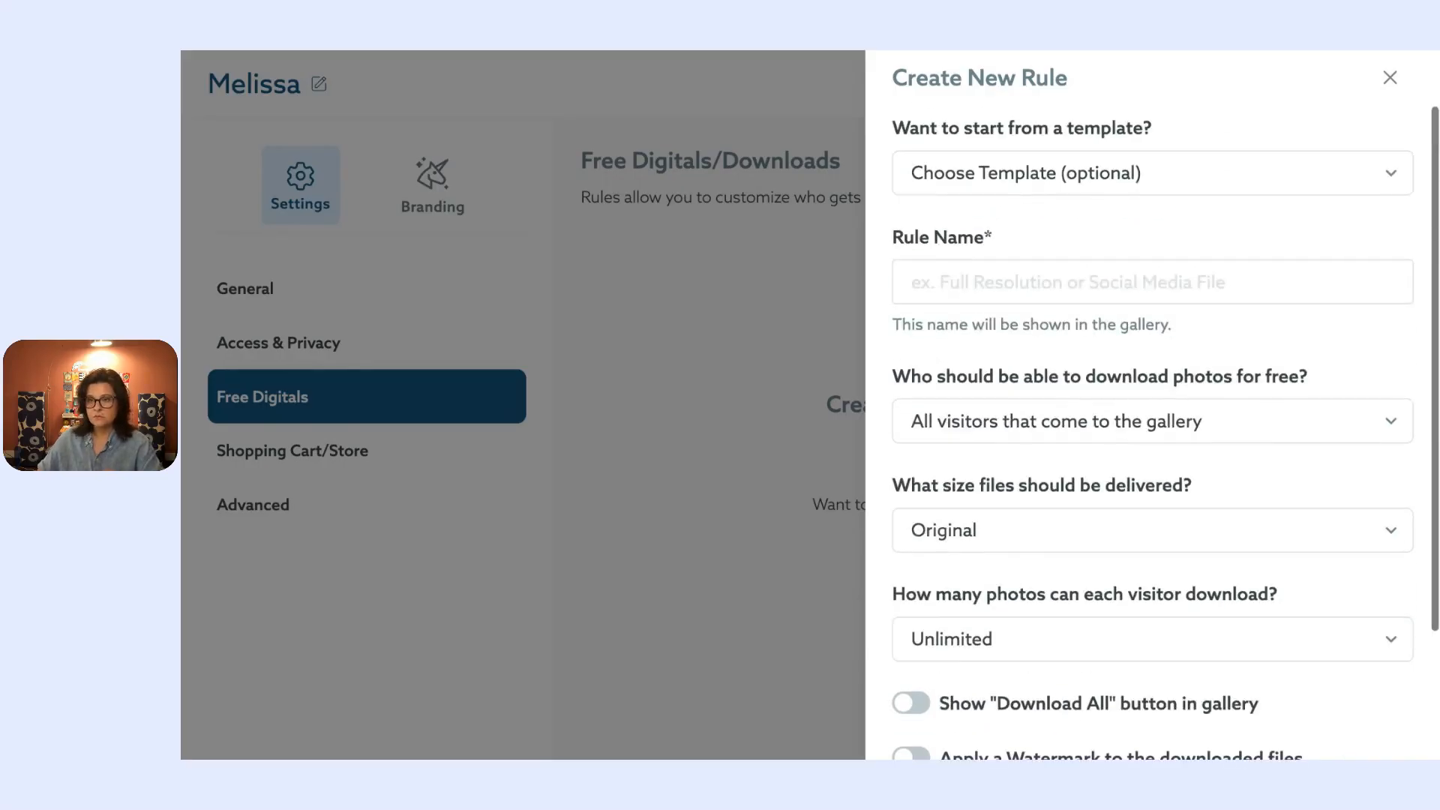
click(1390, 78)
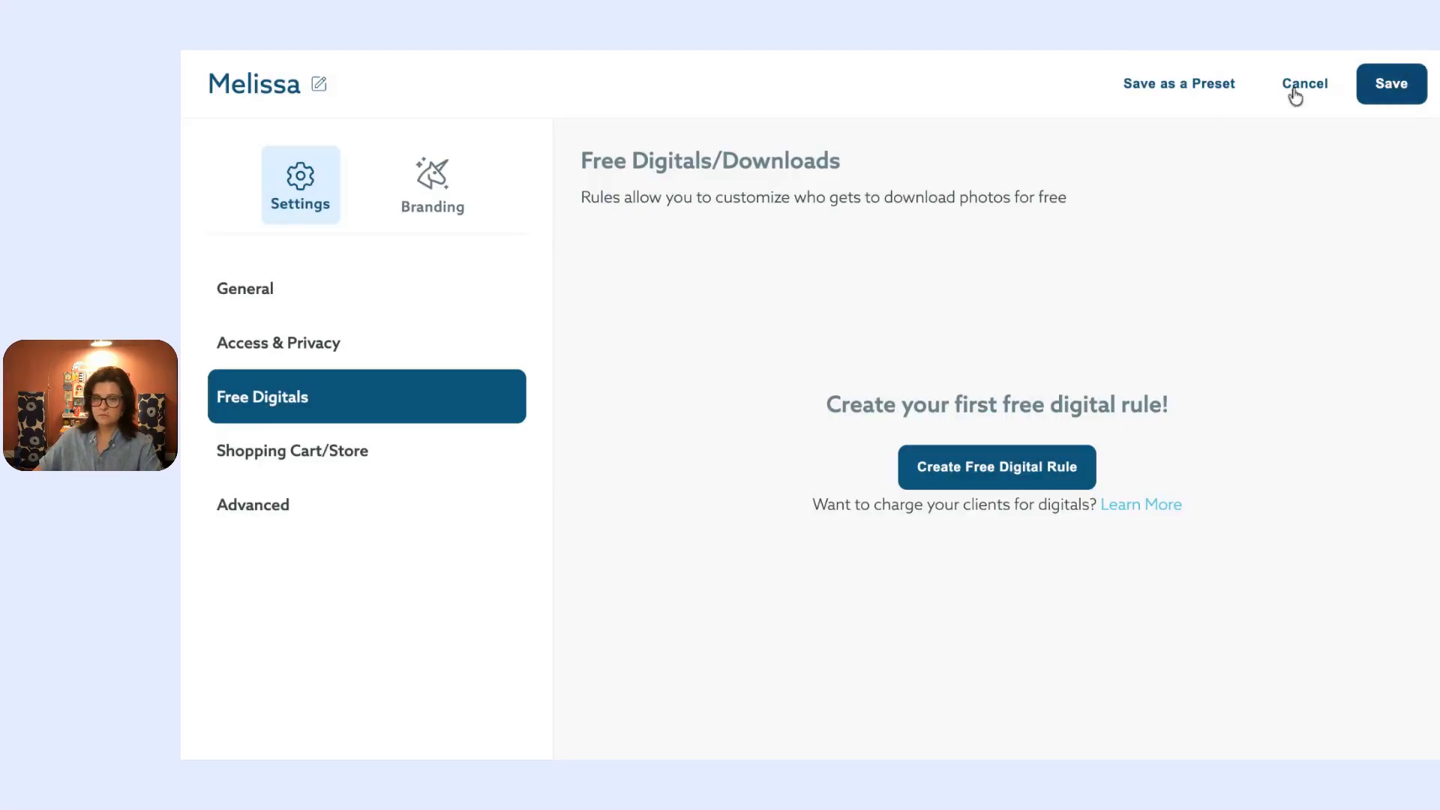
click(333, 453)
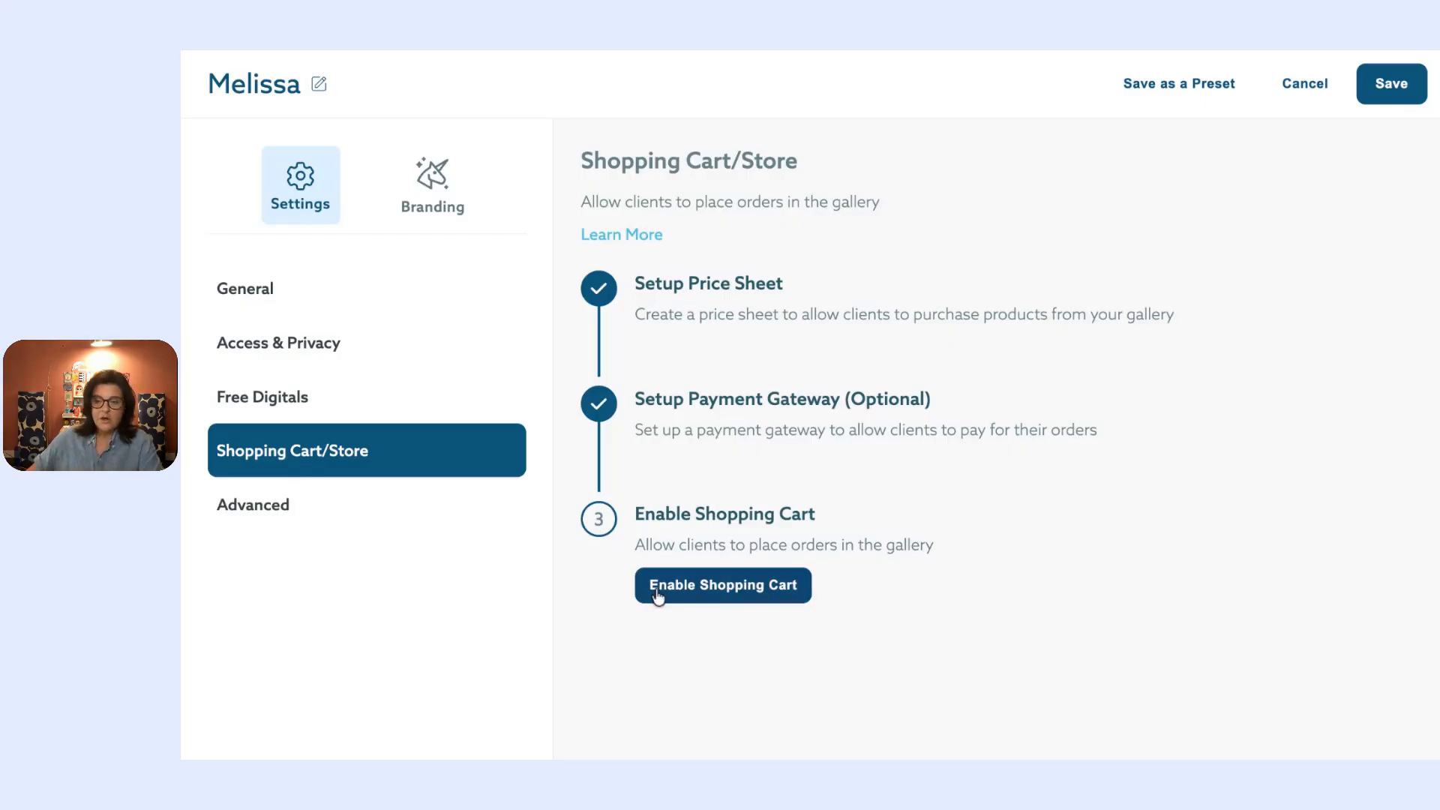
Step: Turn on Enable Store, the abandoned cart email and the Buy All button
click(711, 589)
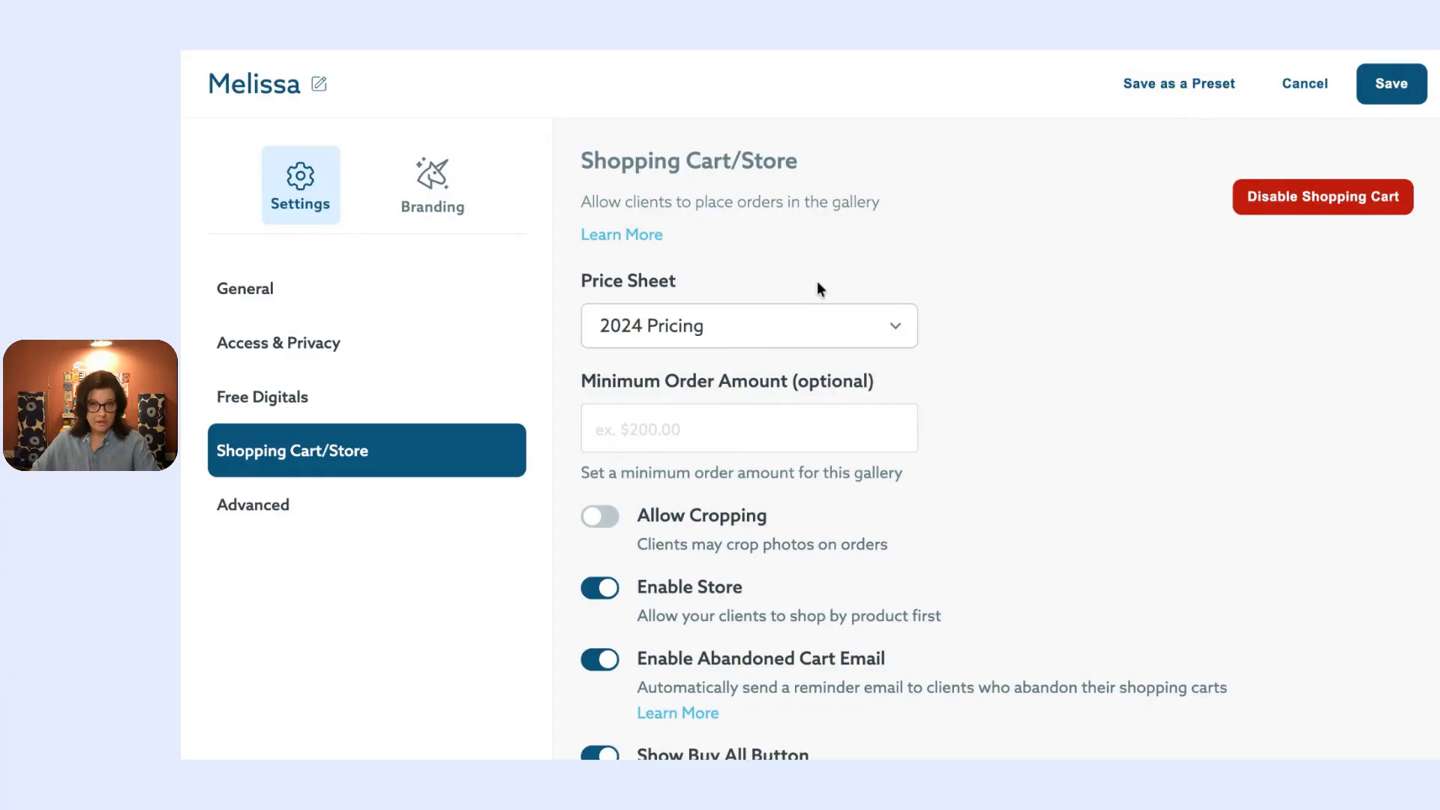
scroll(975, 428, down, 3)
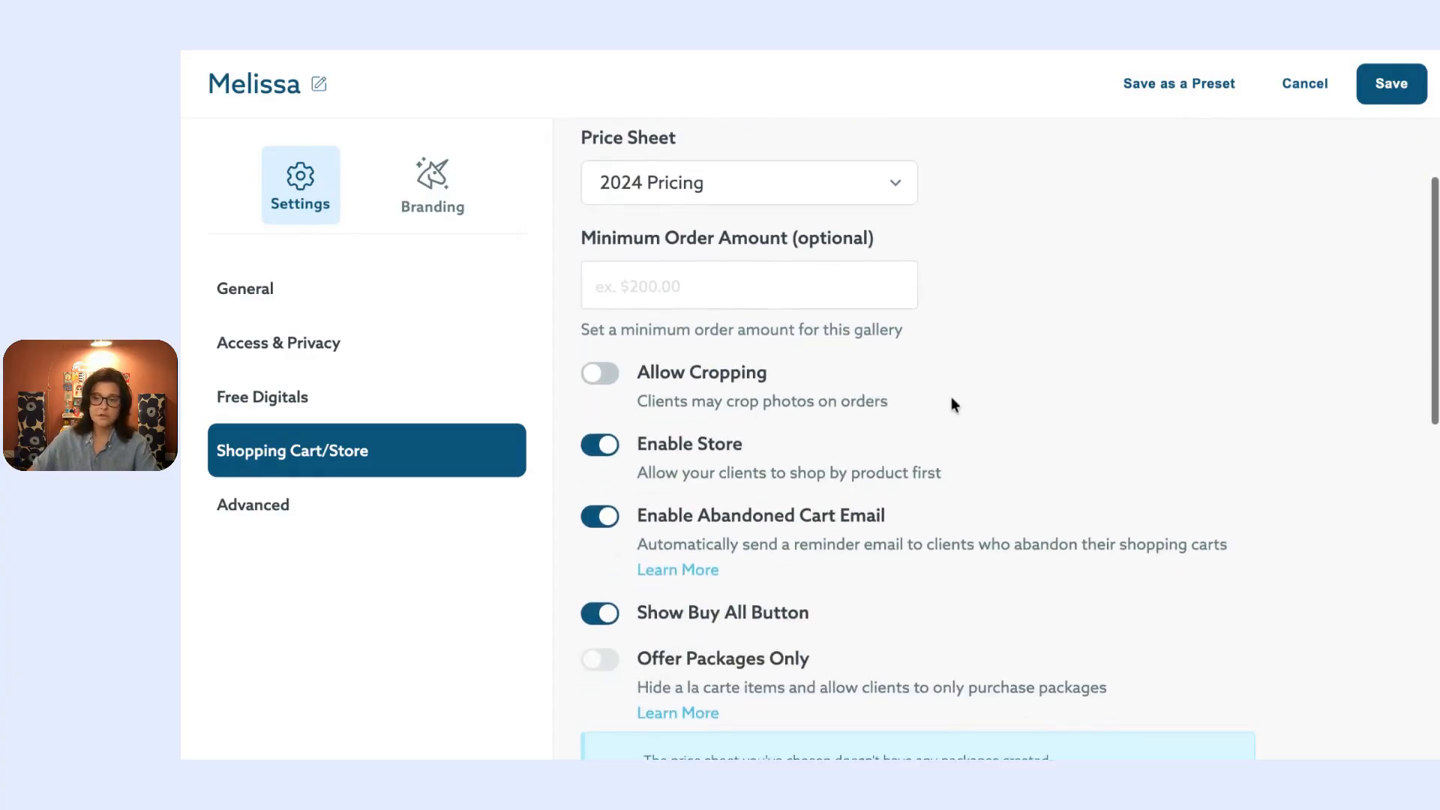
scroll(873, 238, down, 1)
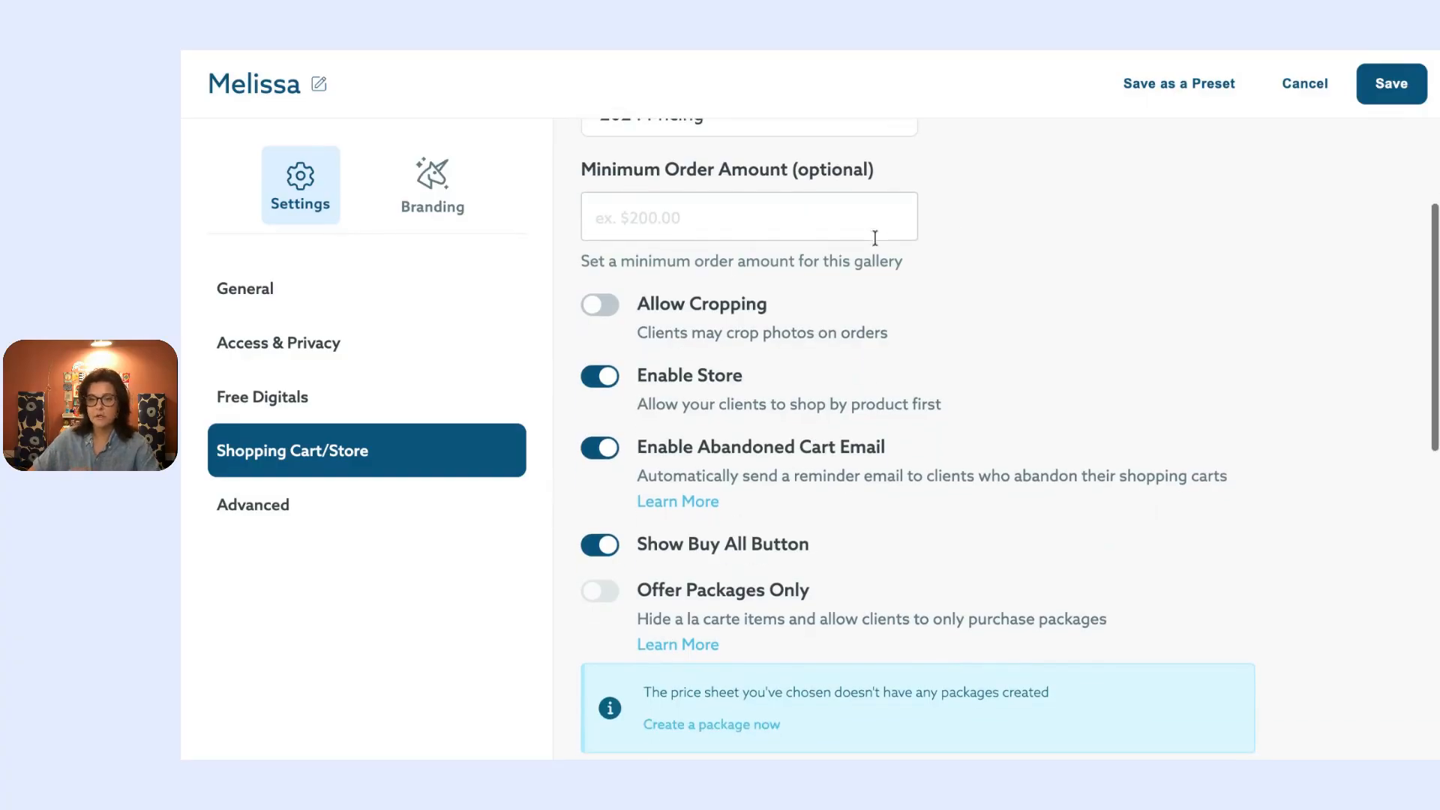
scroll(758, 372, down, 1)
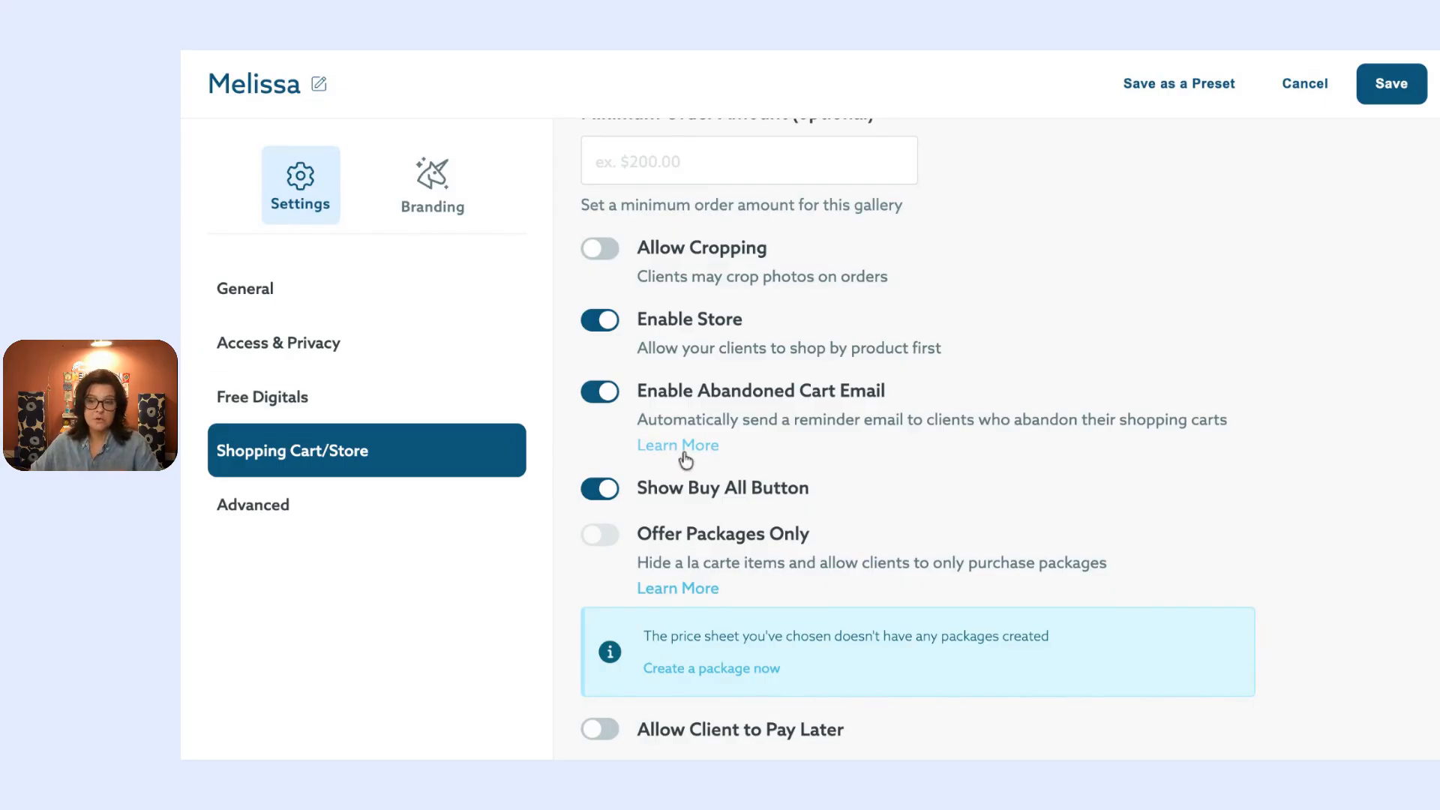
scroll(704, 455, down, 4)
scroll(708, 455, down, 4)
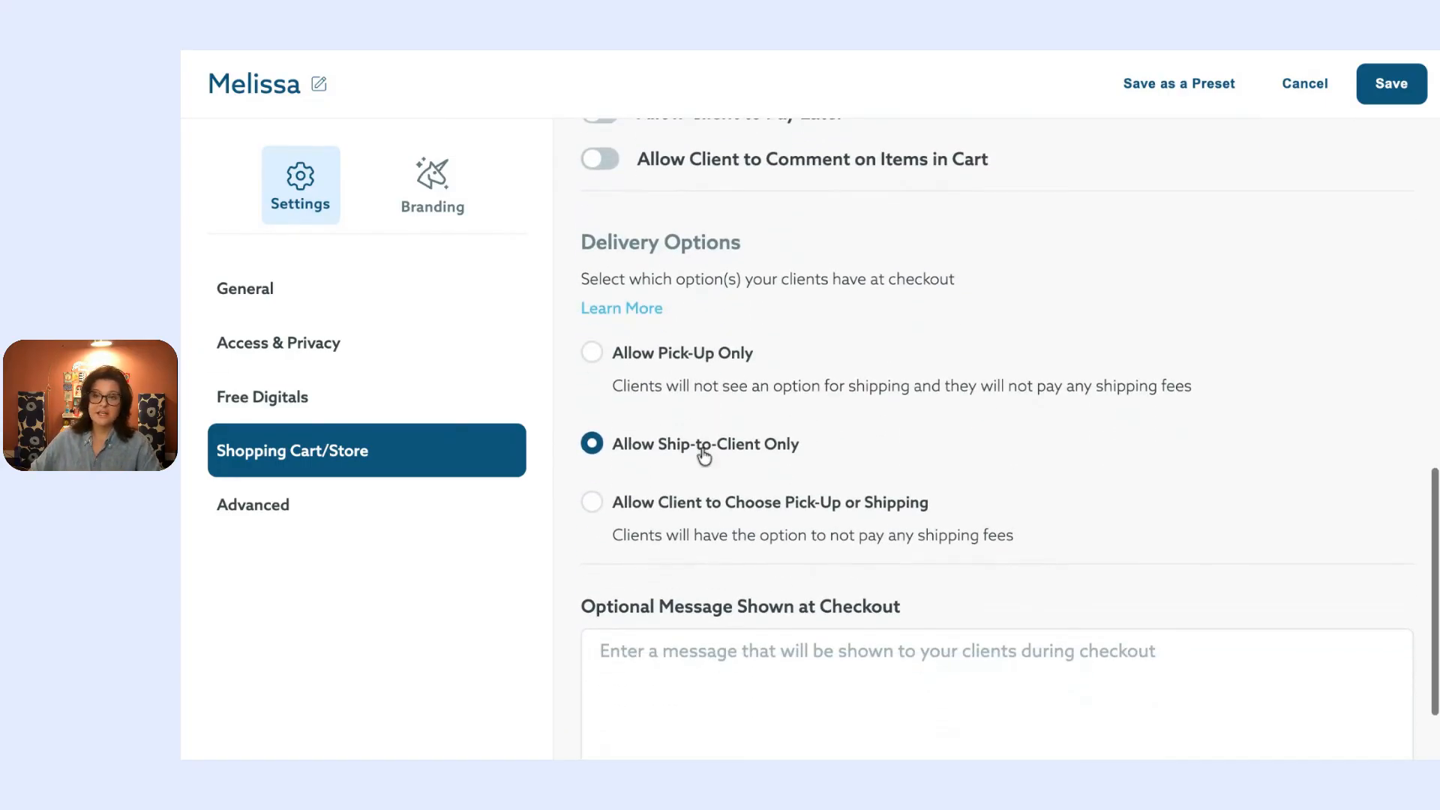
Step: Review the delivery options and checkout message, then go to the Advanced settings
scroll(696, 405, down, 2)
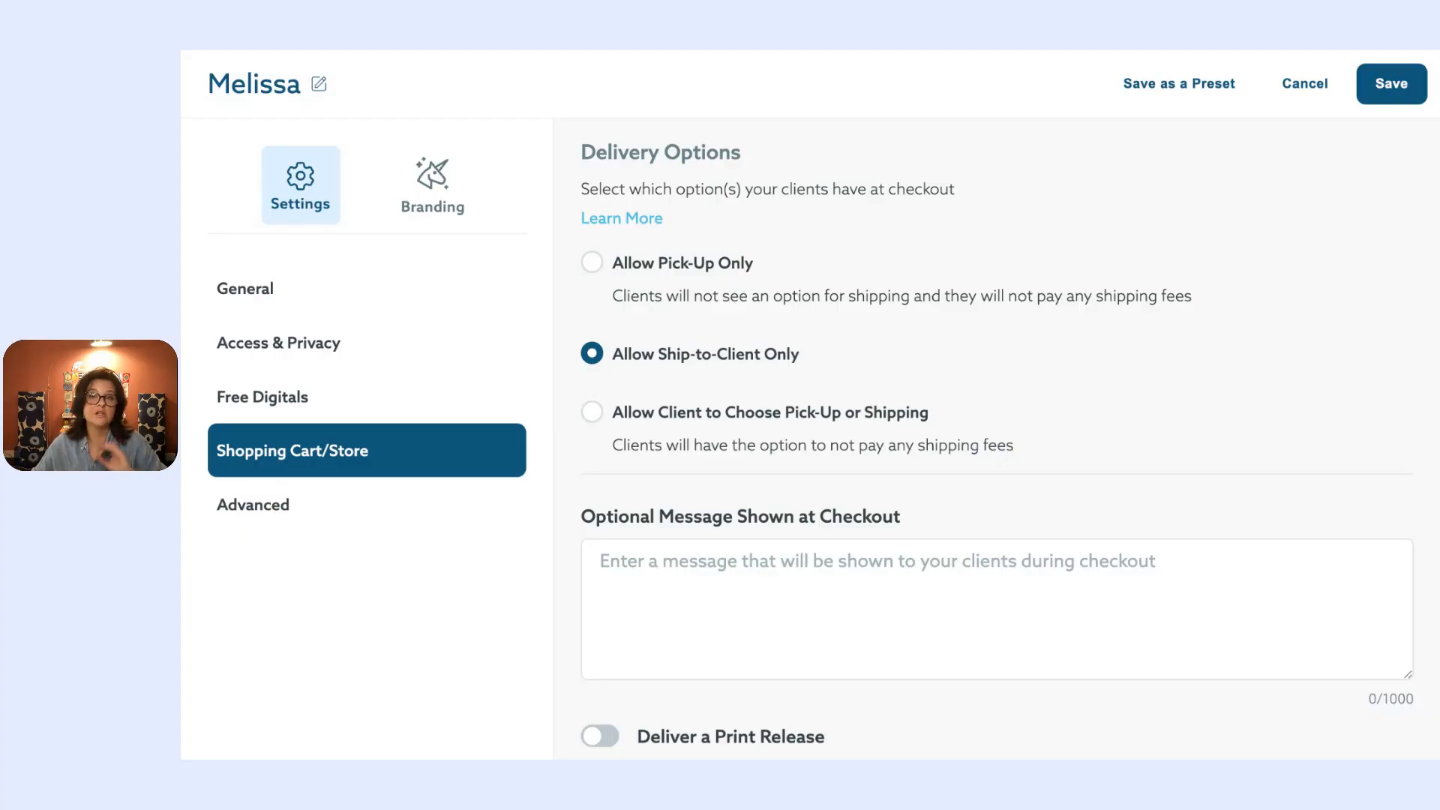
scroll(693, 515, down, 1)
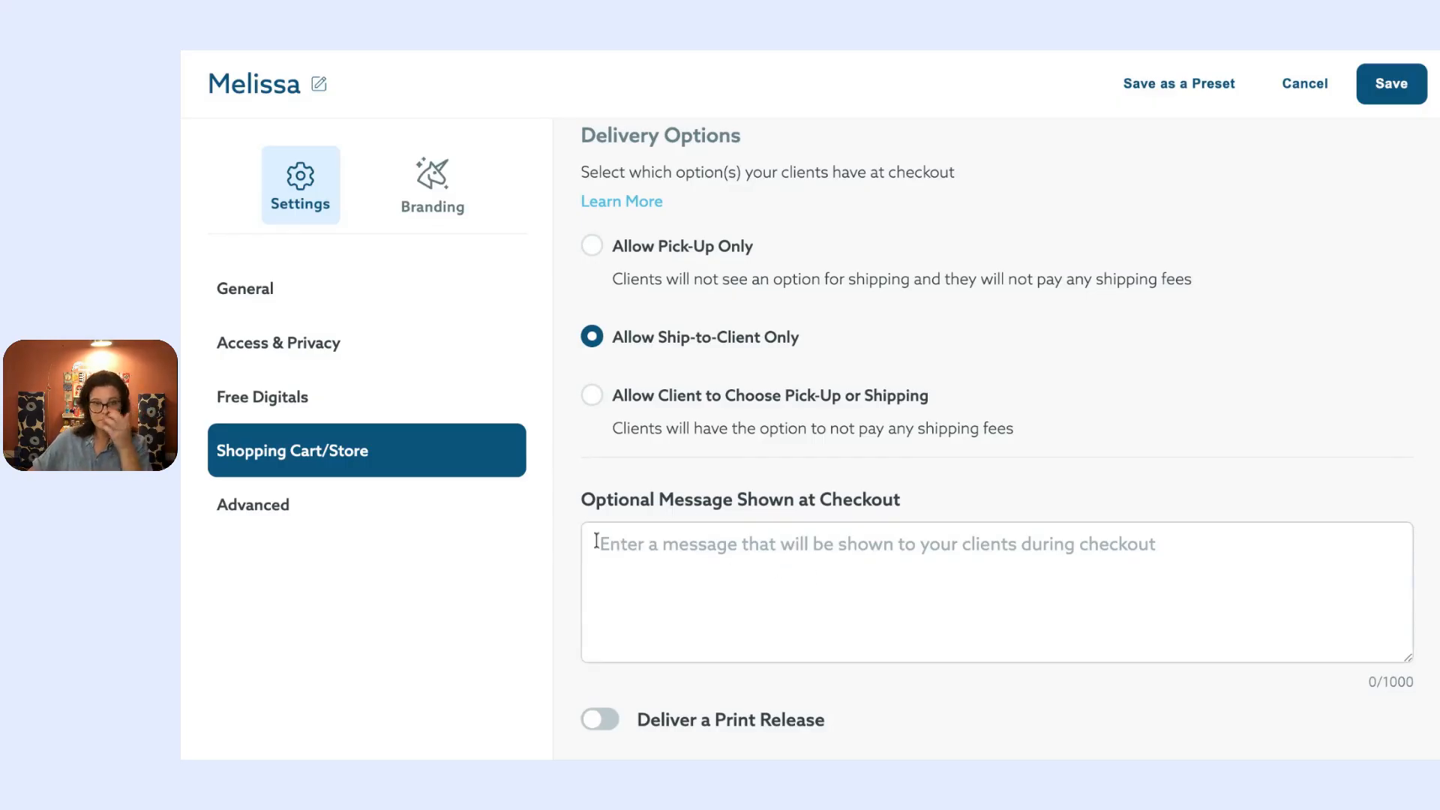
click(350, 500)
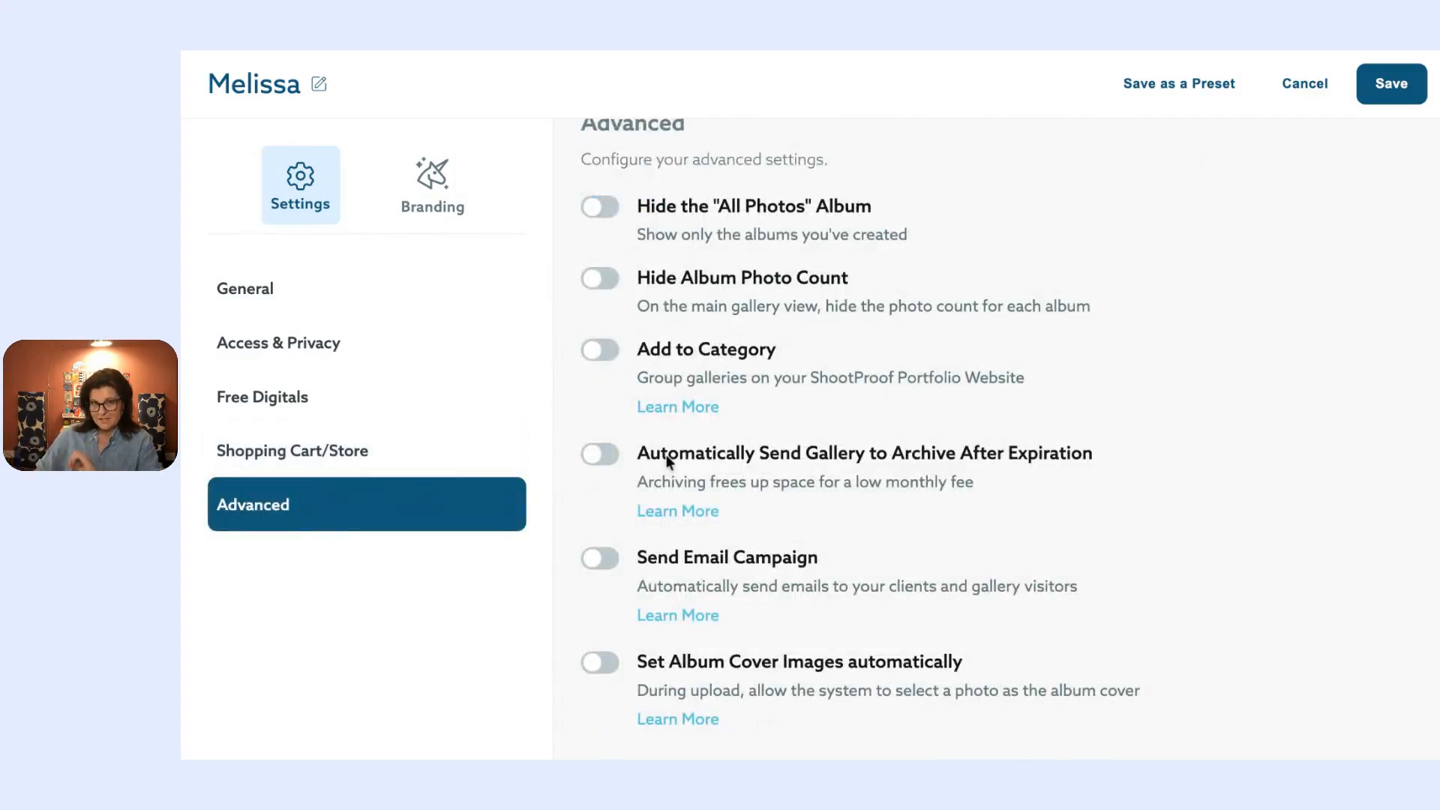
Step: Leave Add to Category off after toggling it, then go to Branding's Intro Page
scroll(880, 414, up, 1)
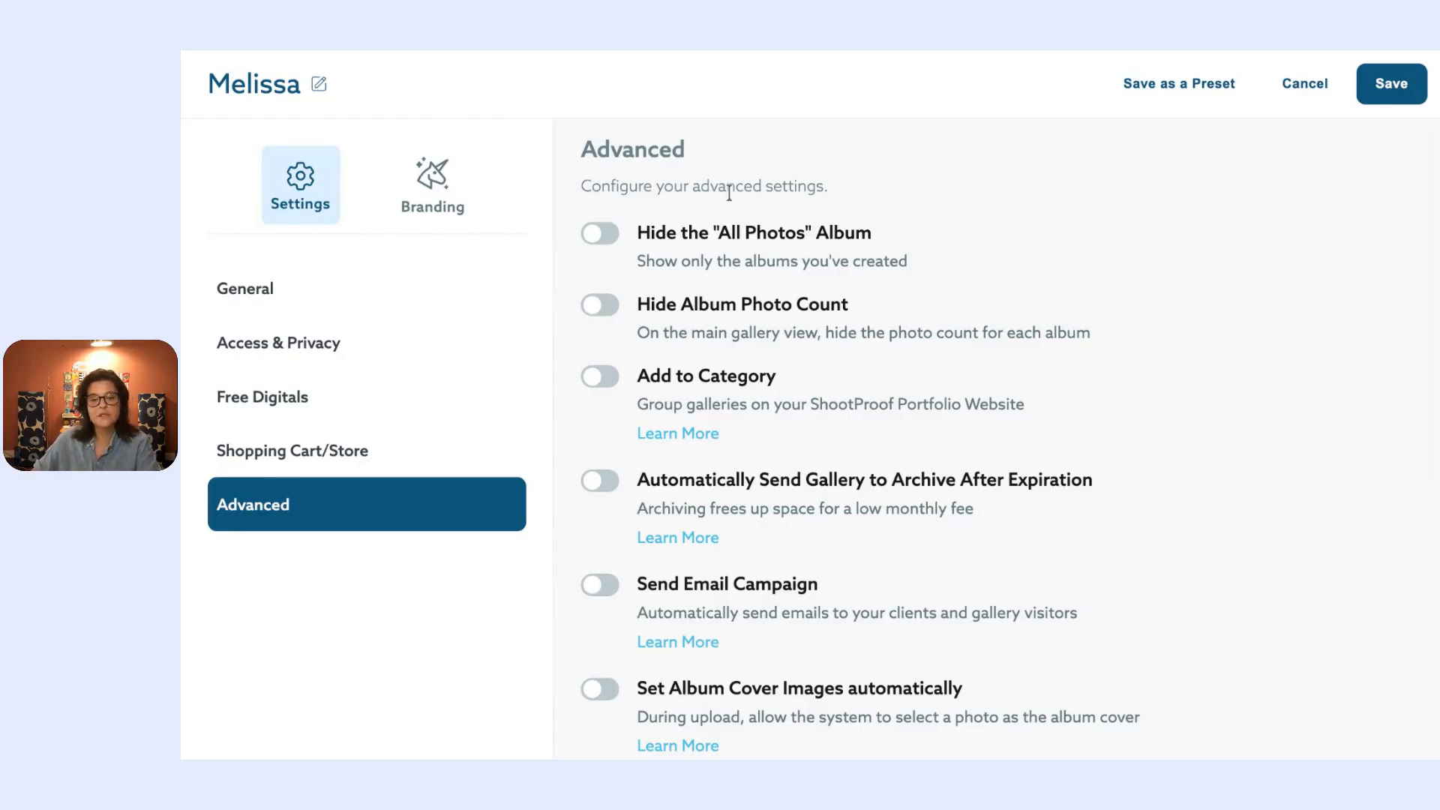
scroll(821, 302, down, 1)
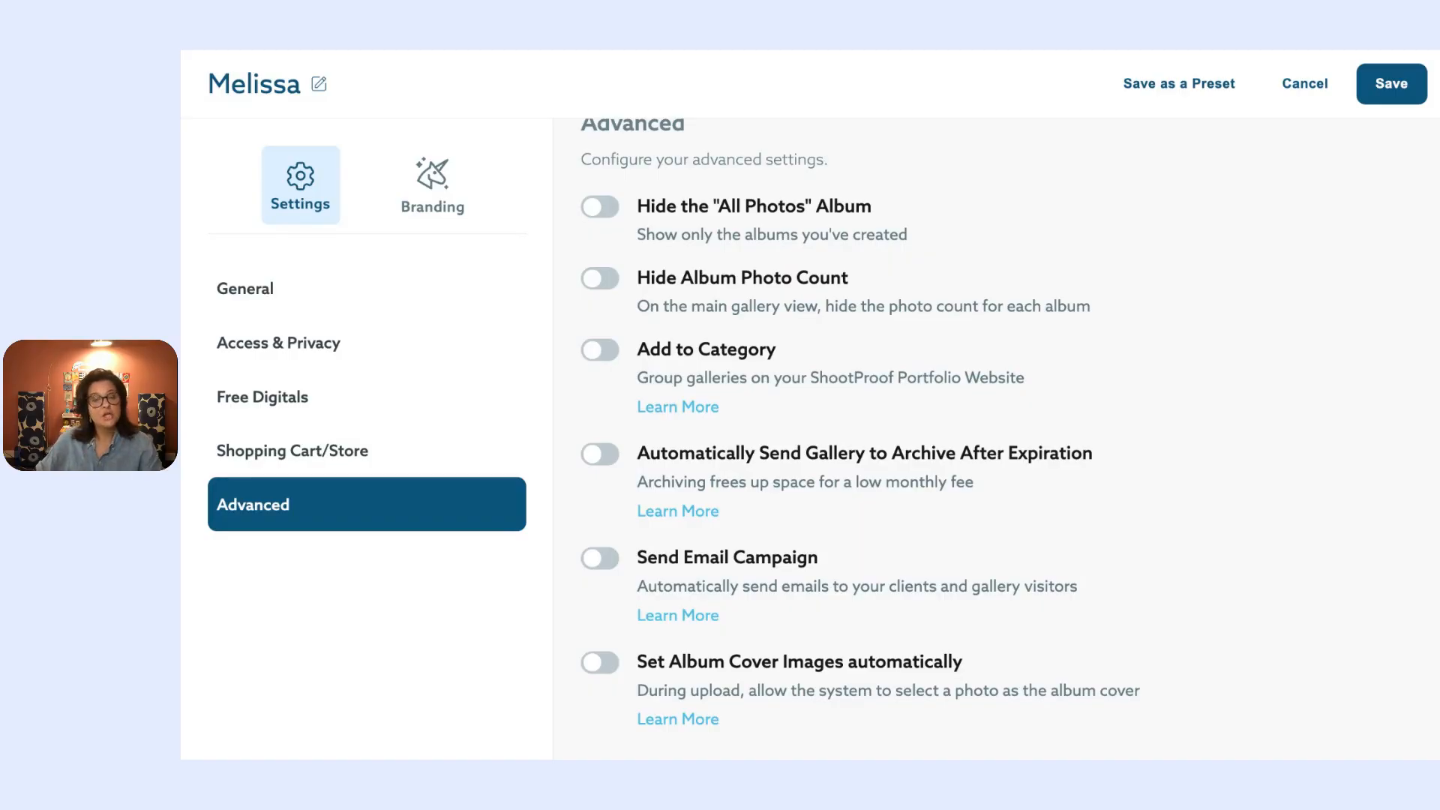
click(591, 349)
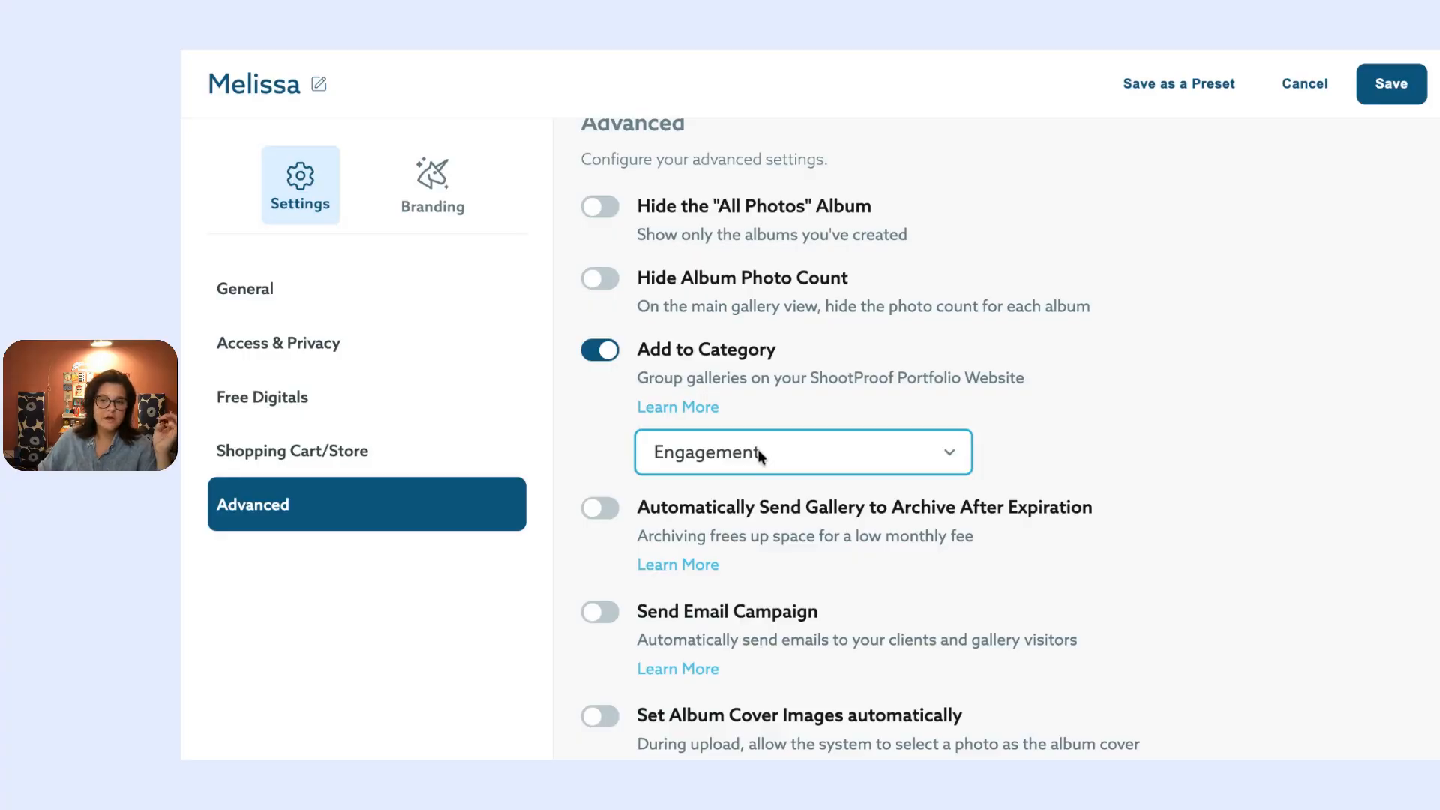
click(606, 354)
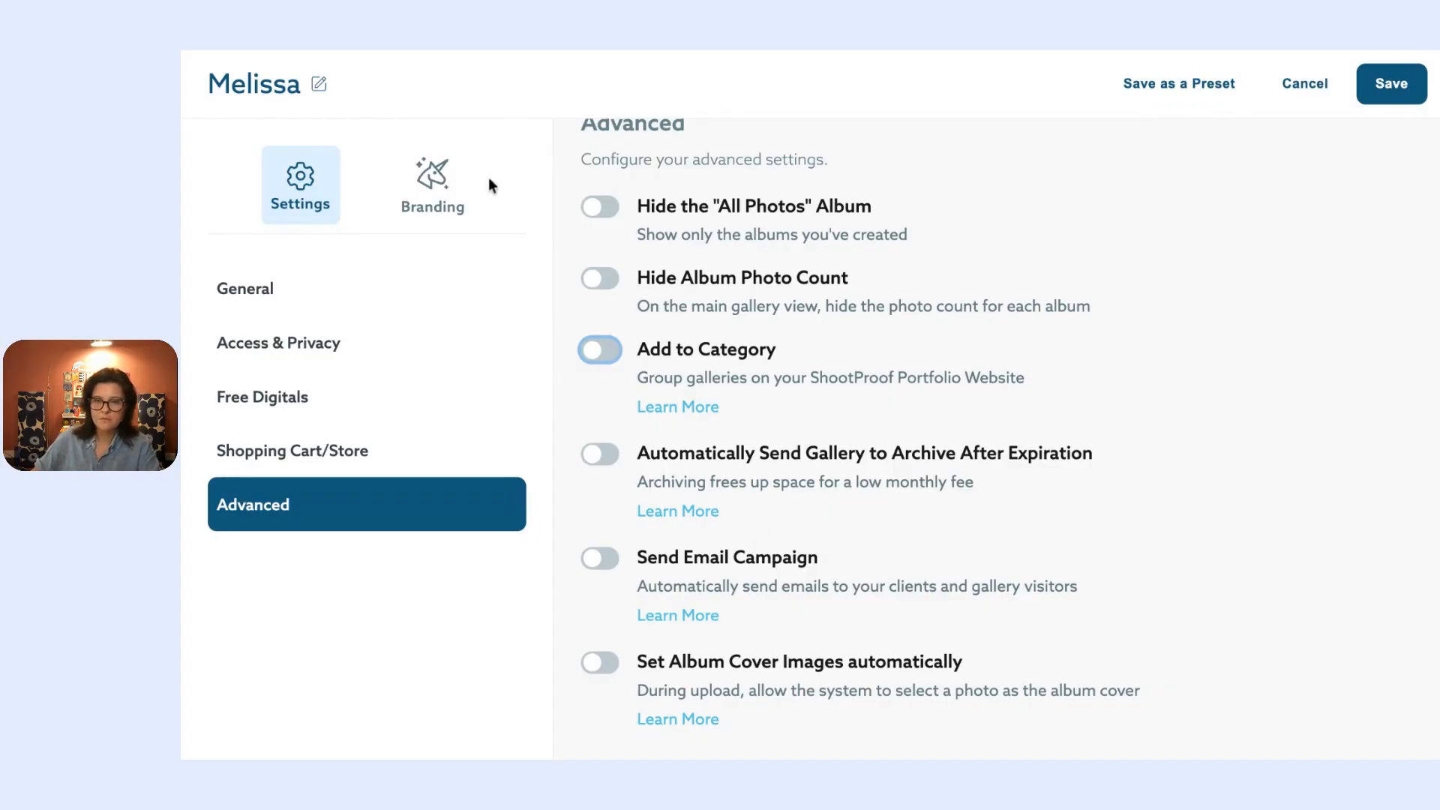
click(443, 192)
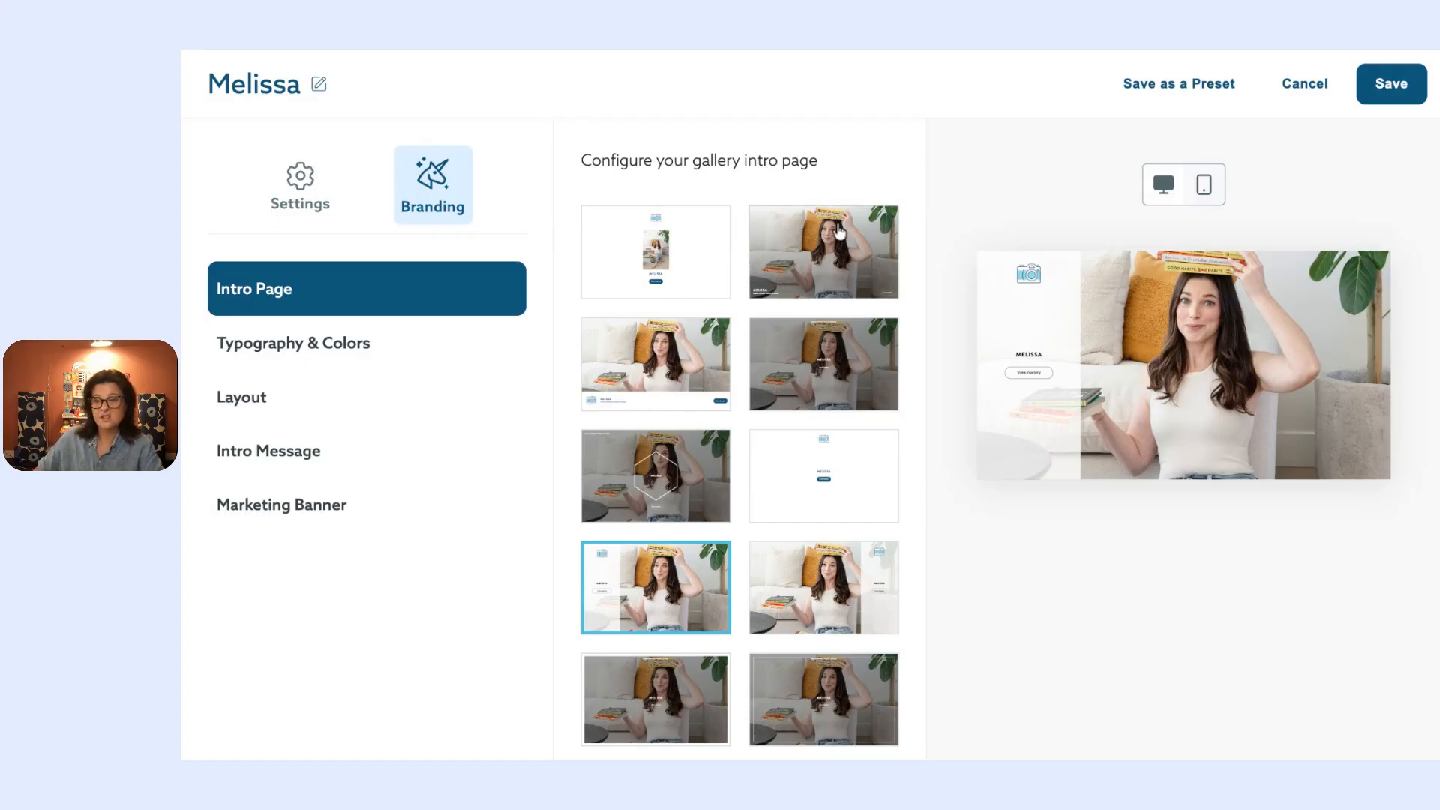
Step: Compare intro layouts, choose the photo-left white layout, and go to Typography & Colors
scroll(690, 488, down, 3)
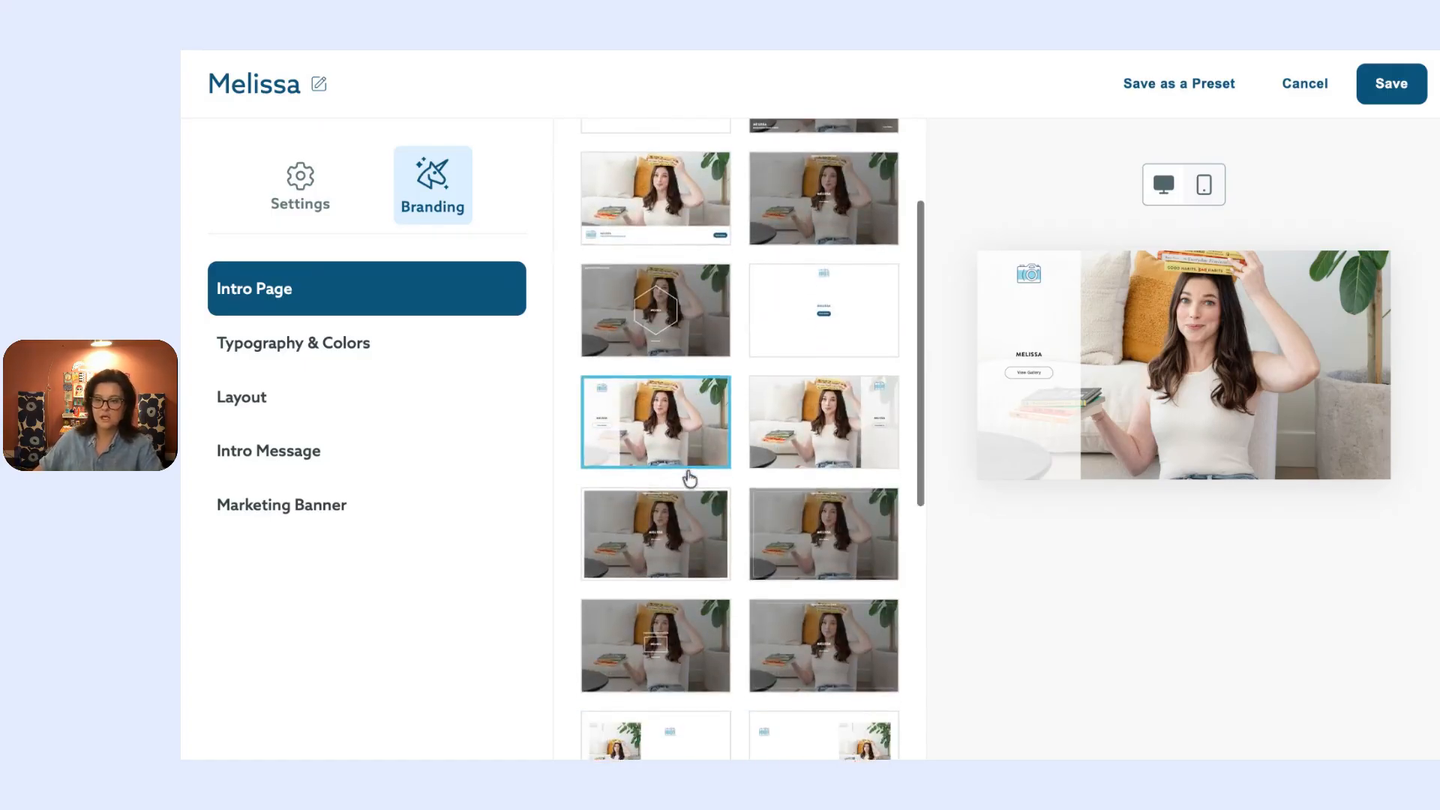
click(688, 552)
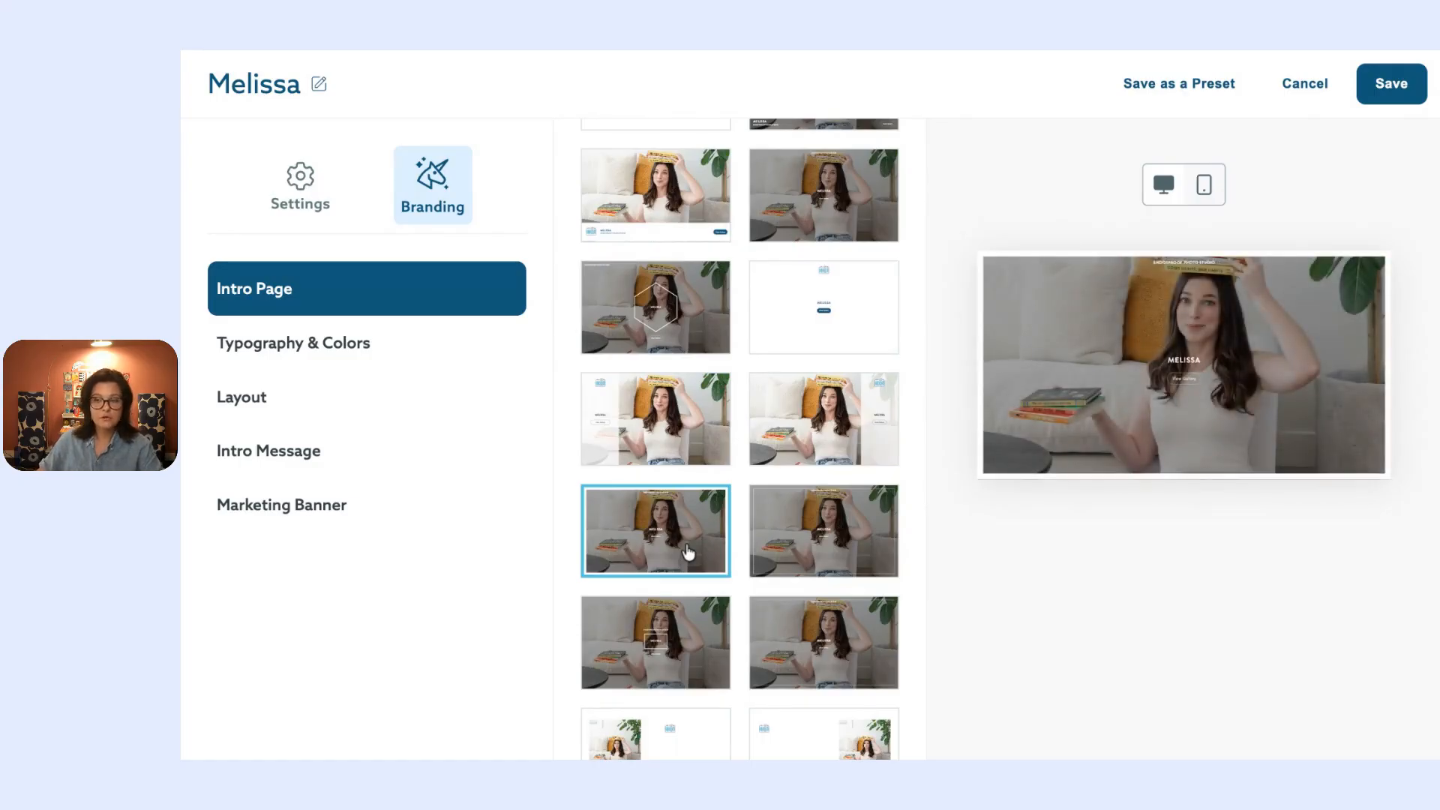
scroll(851, 616, down, 1)
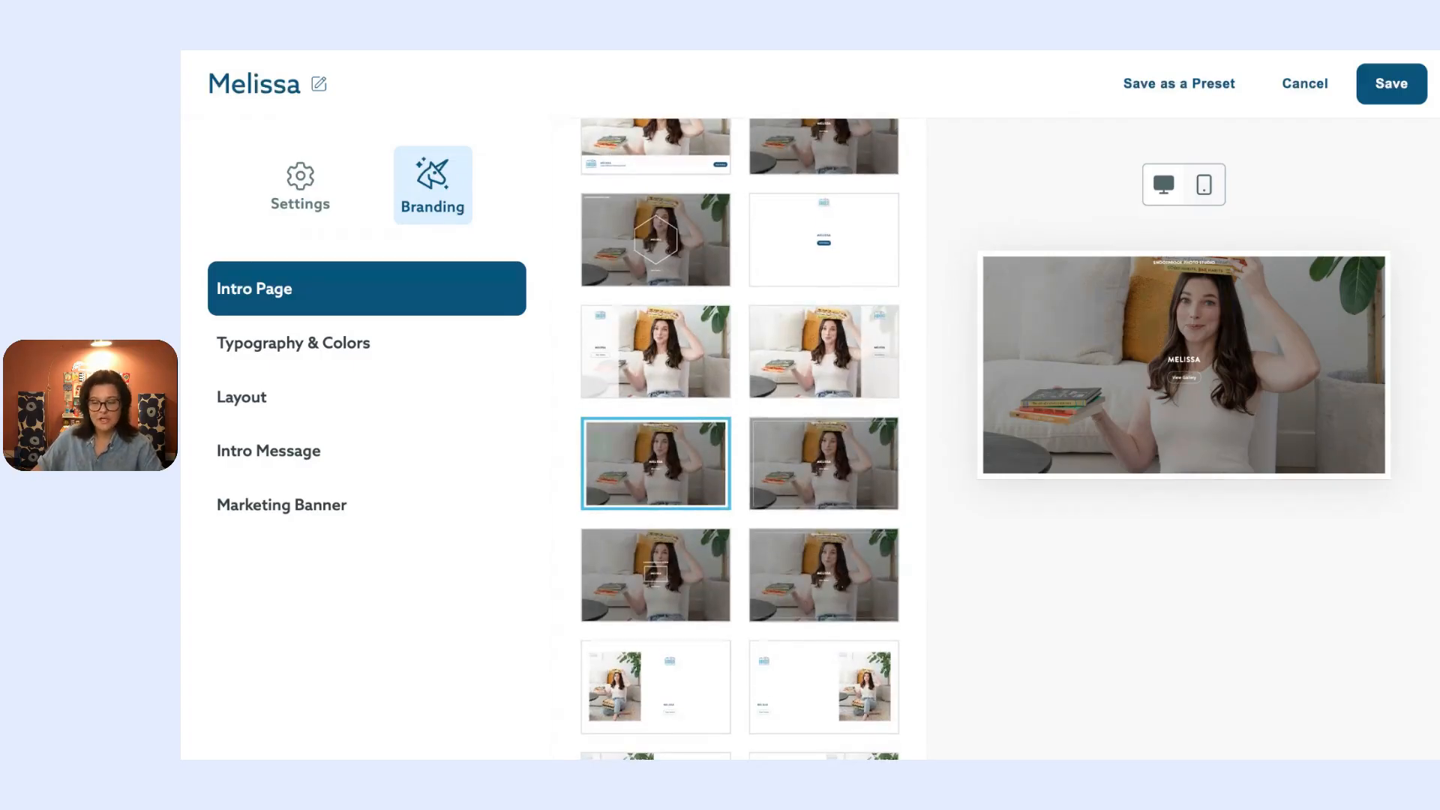
scroll(790, 617, down, 2)
click(861, 604)
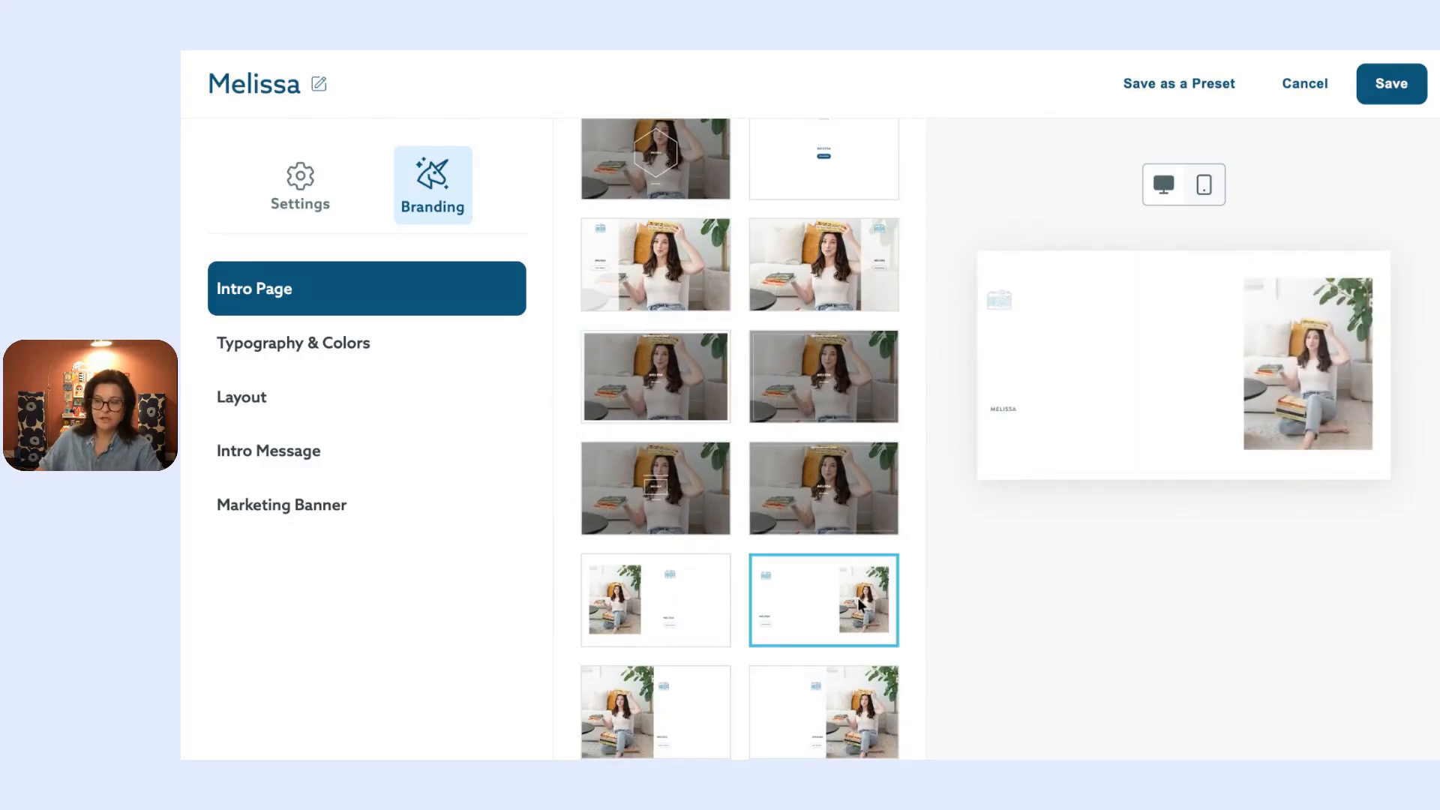
scroll(630, 731, down, 1)
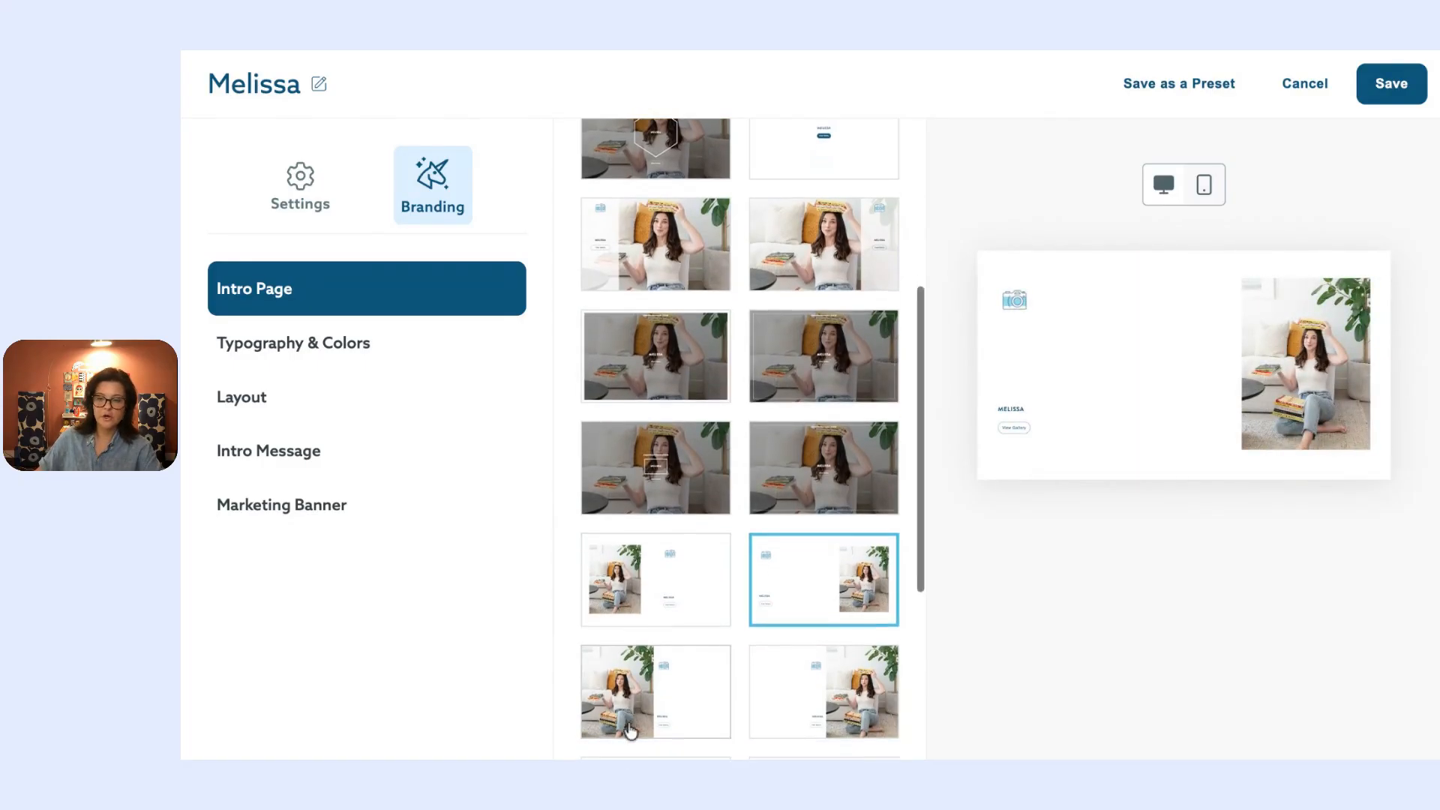
click(630, 726)
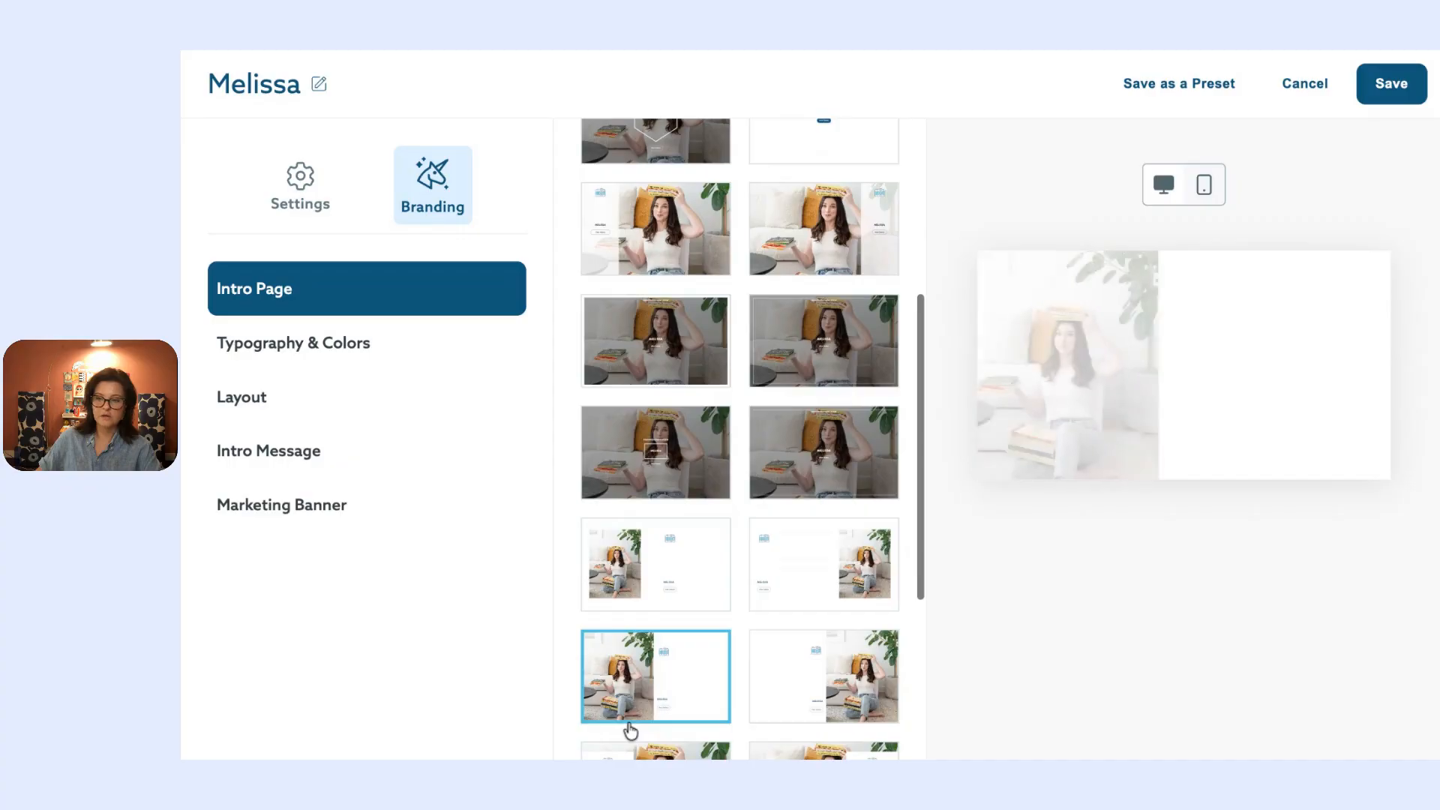
click(368, 343)
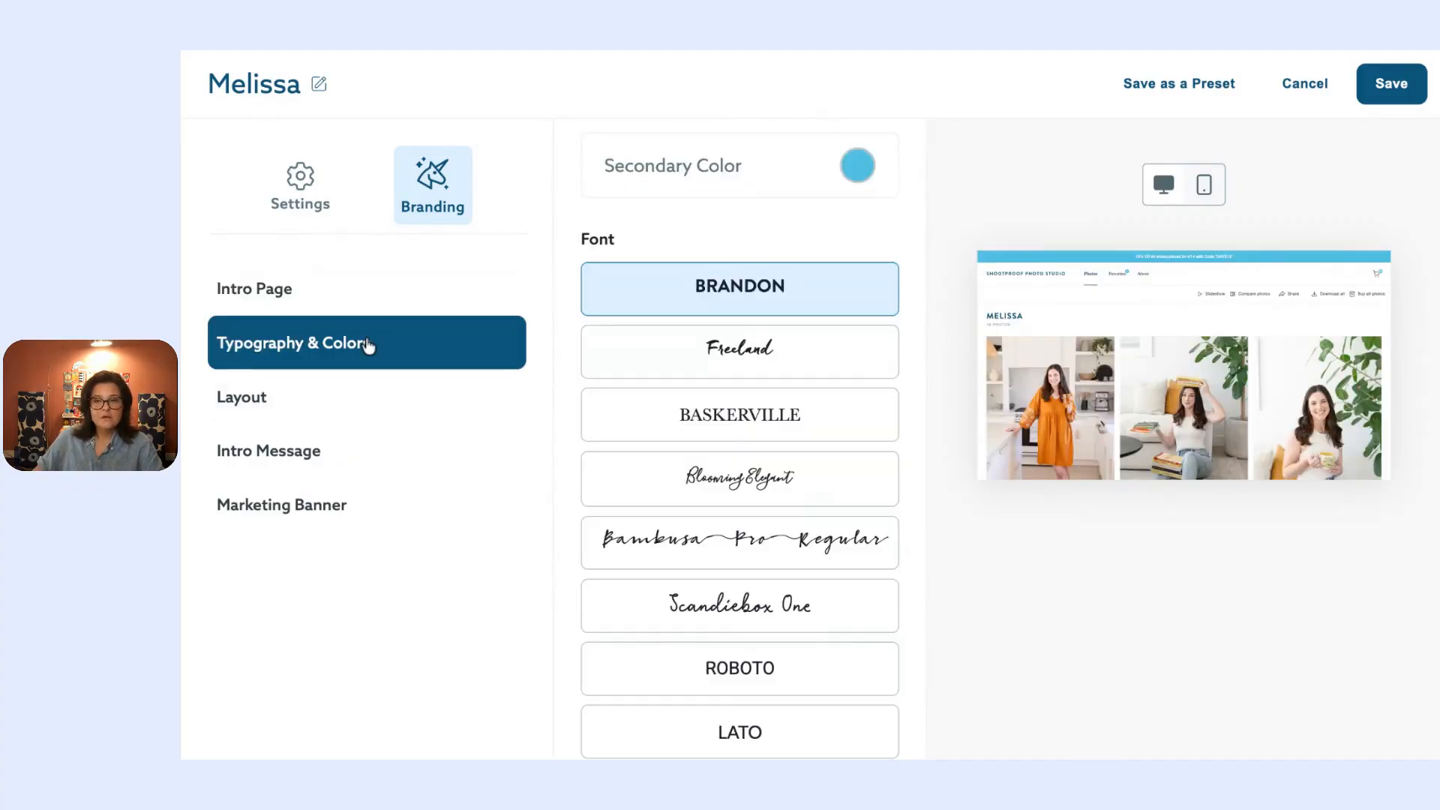
Step: Check the current theme, then set the gallery font to Blooming Elegant instead of Roboto
scroll(830, 332, up, 5)
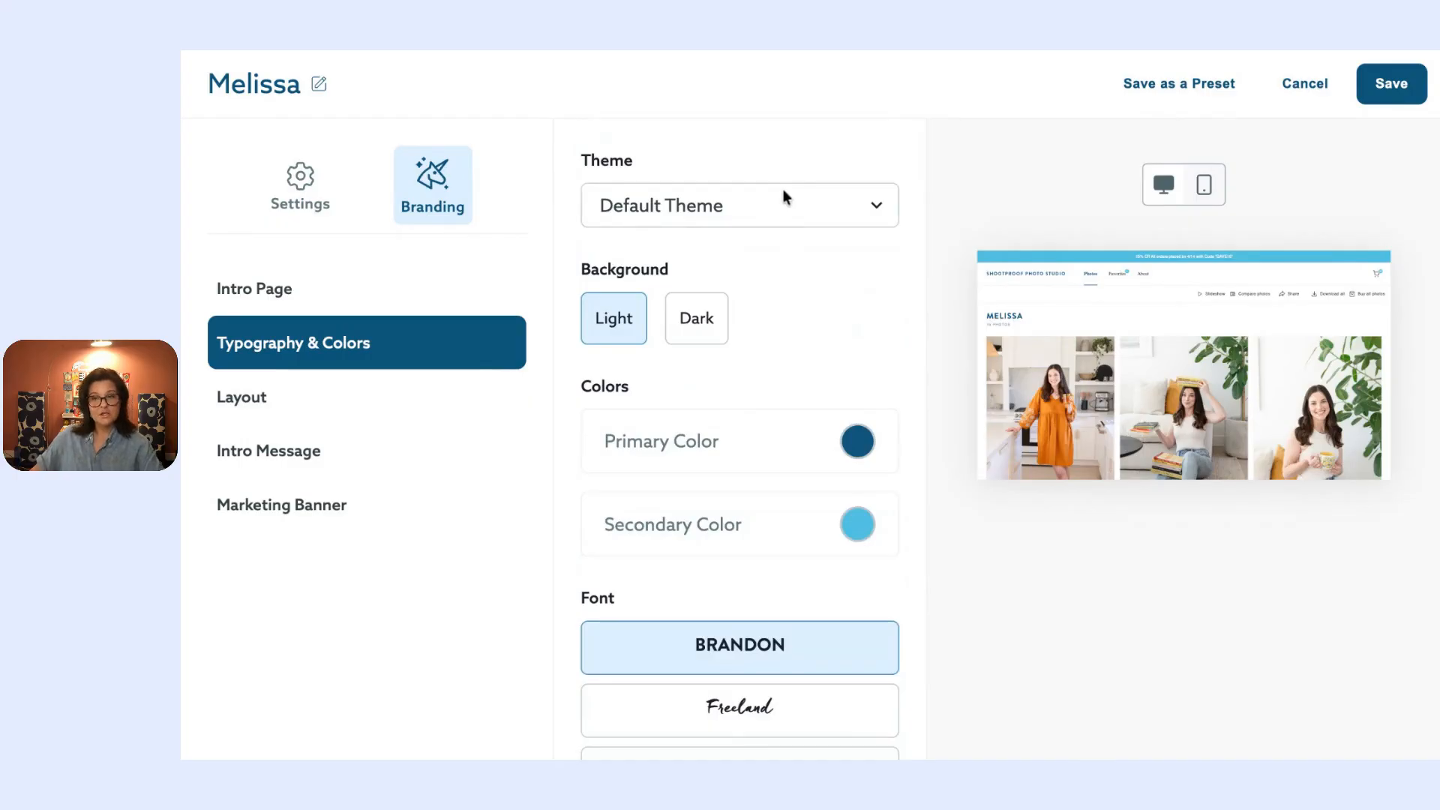
click(778, 209)
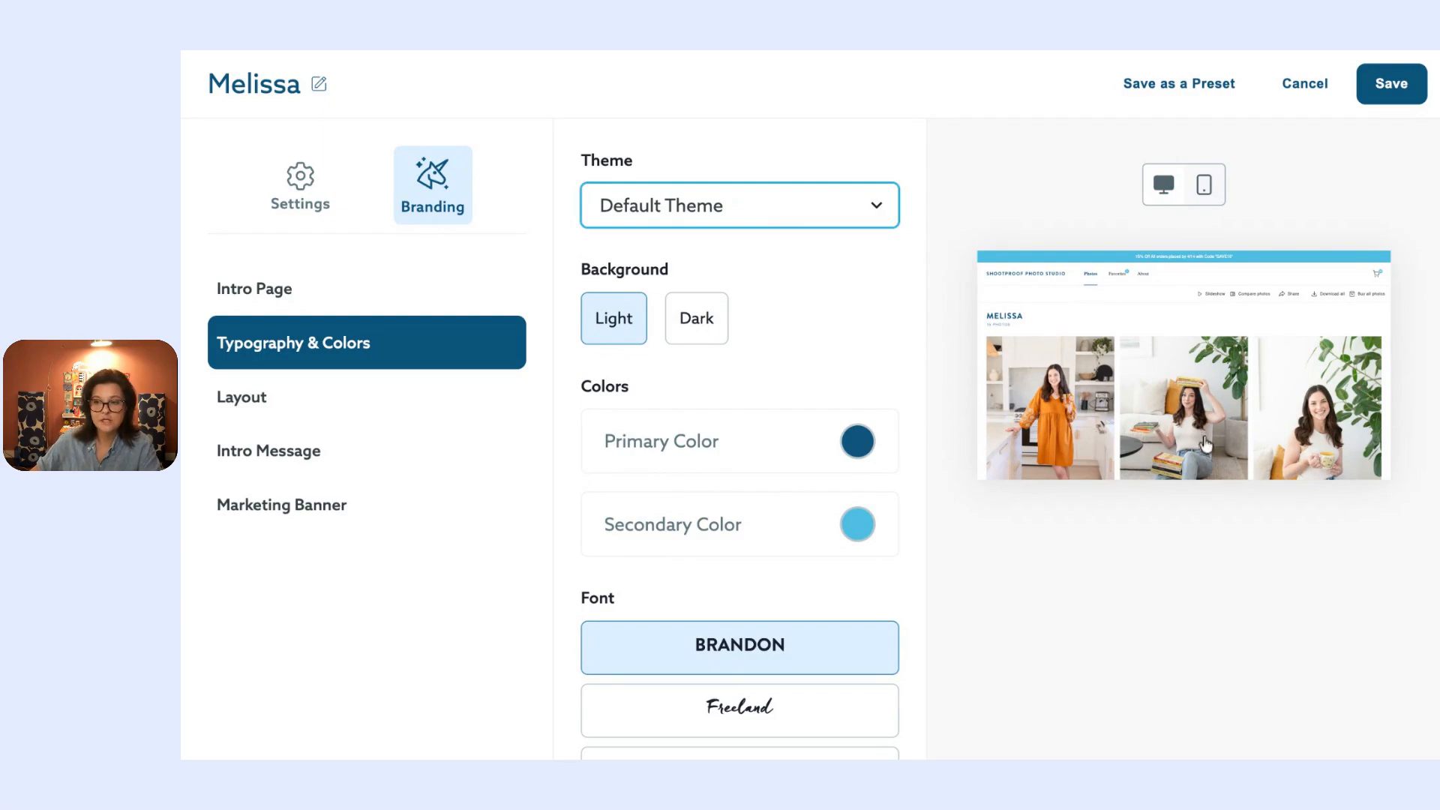
scroll(1155, 419, down, 1)
scroll(1155, 419, down, 10)
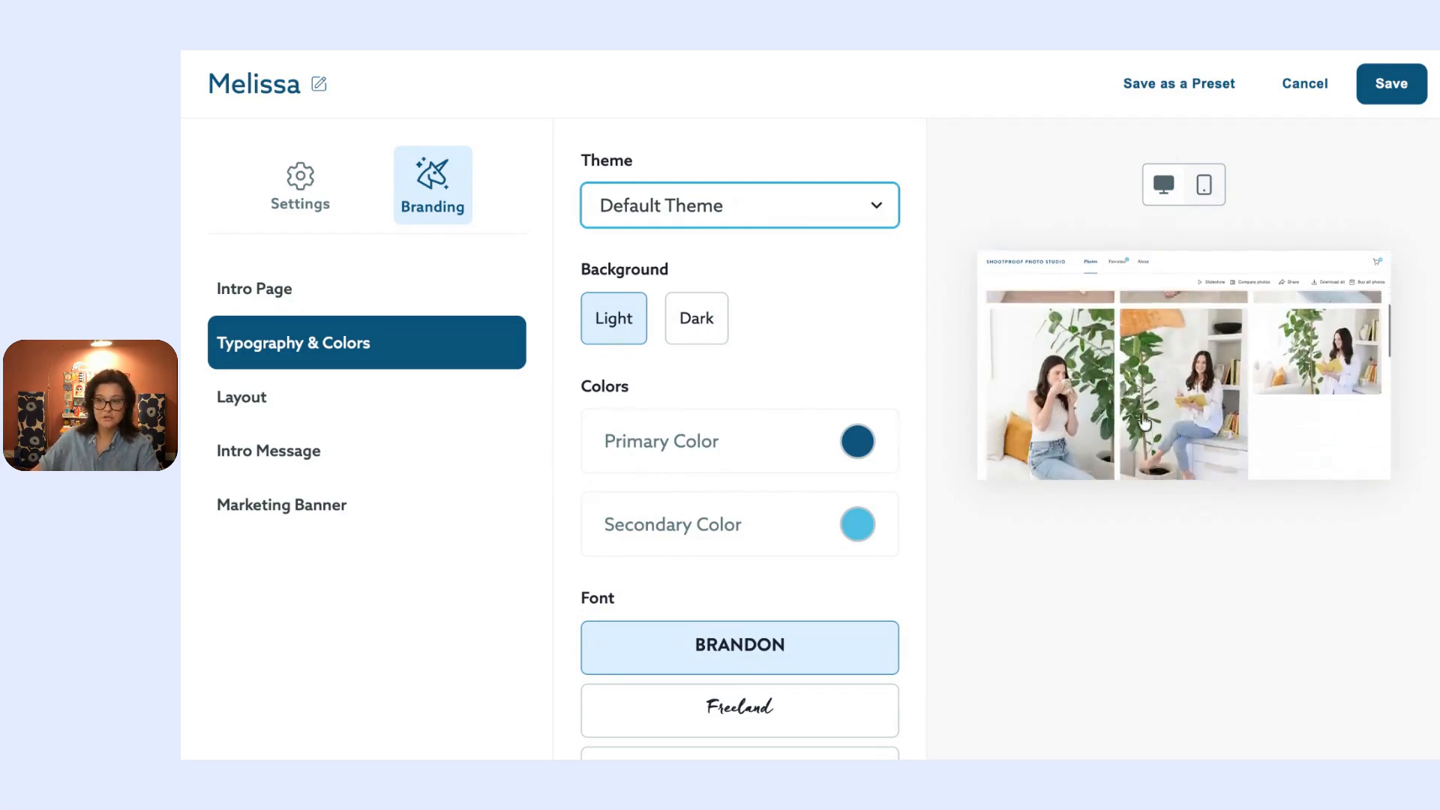
scroll(1125, 423, down, 2)
scroll(1114, 398, up, 10)
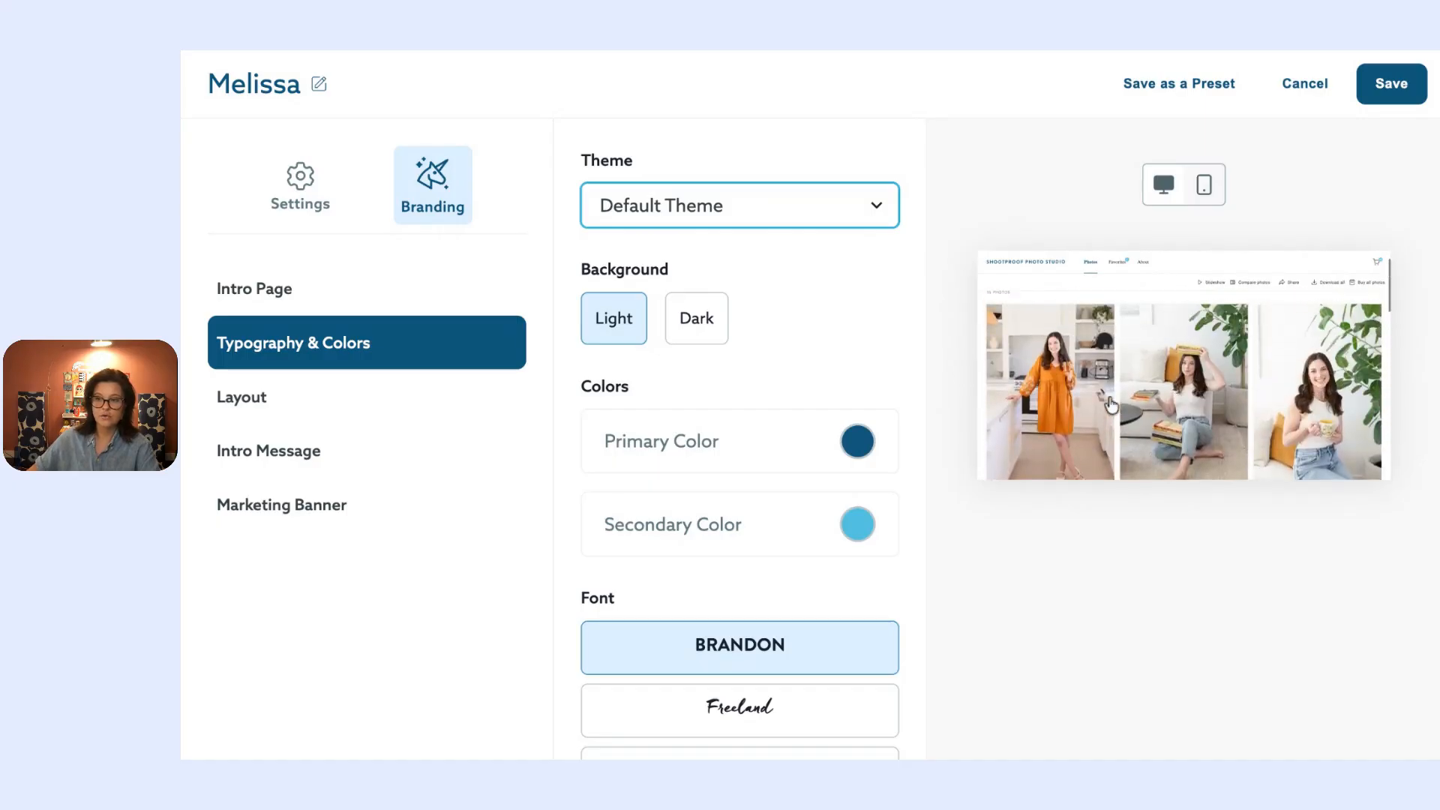
scroll(713, 449, down, 3)
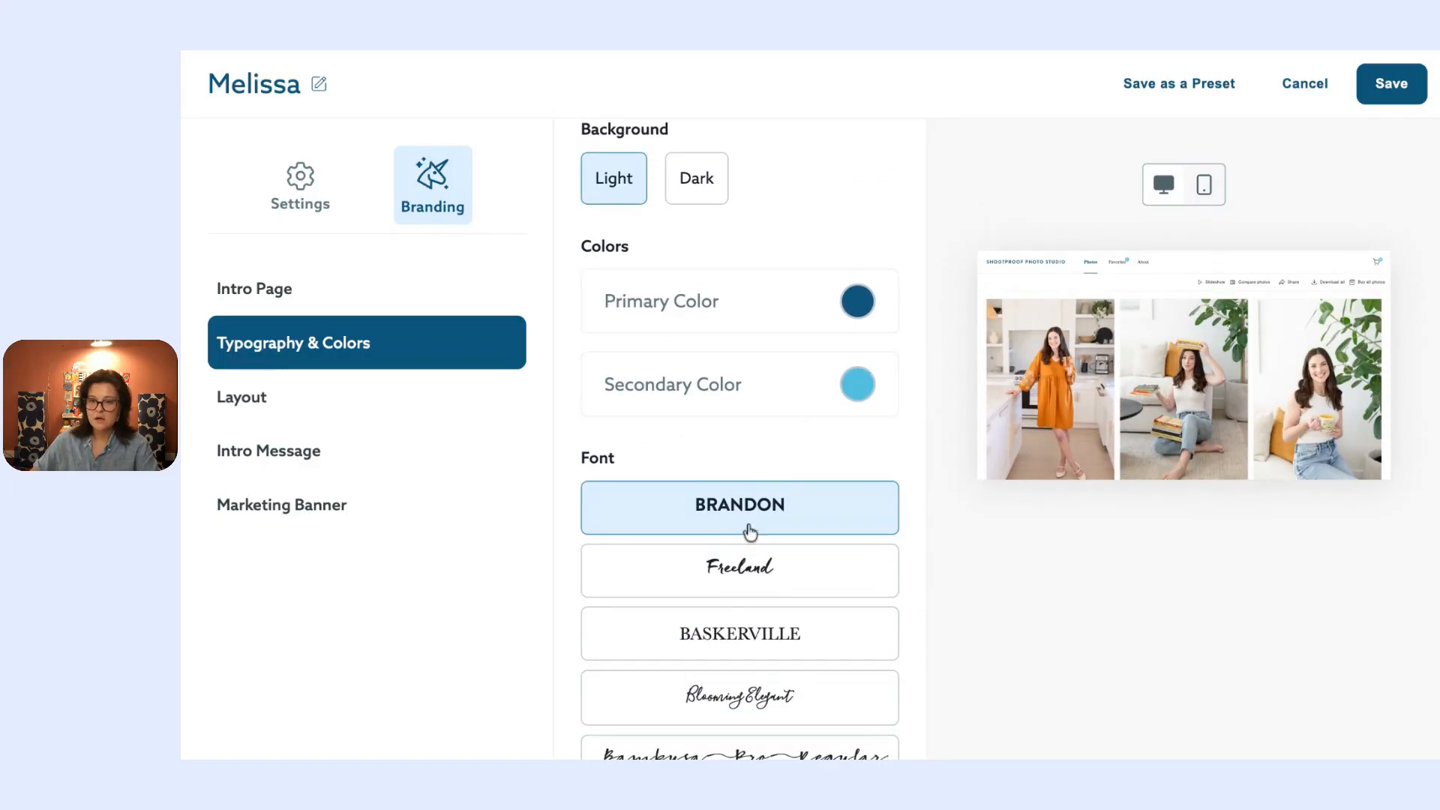
scroll(789, 563, down, 2)
scroll(789, 564, down, 4)
click(776, 573)
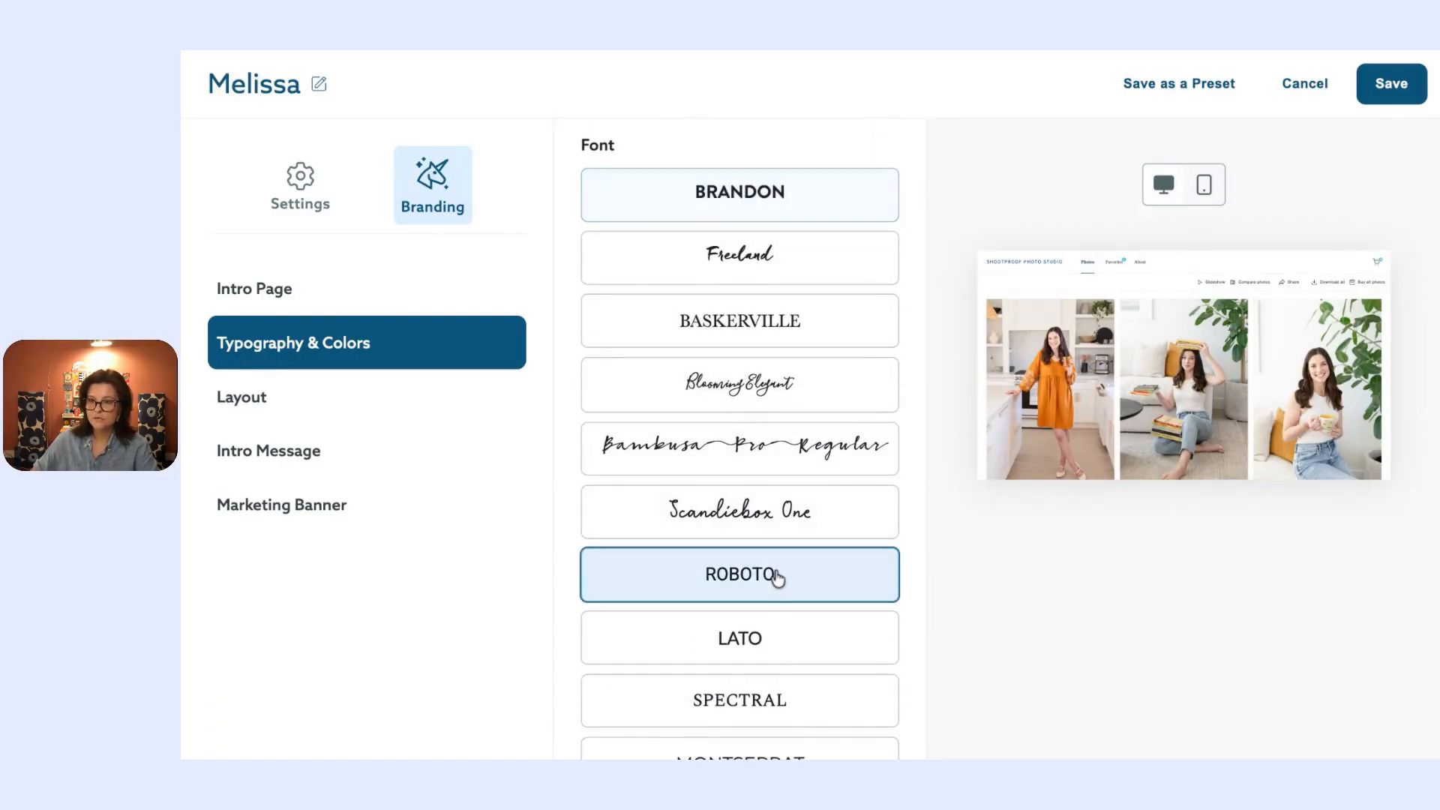
click(746, 403)
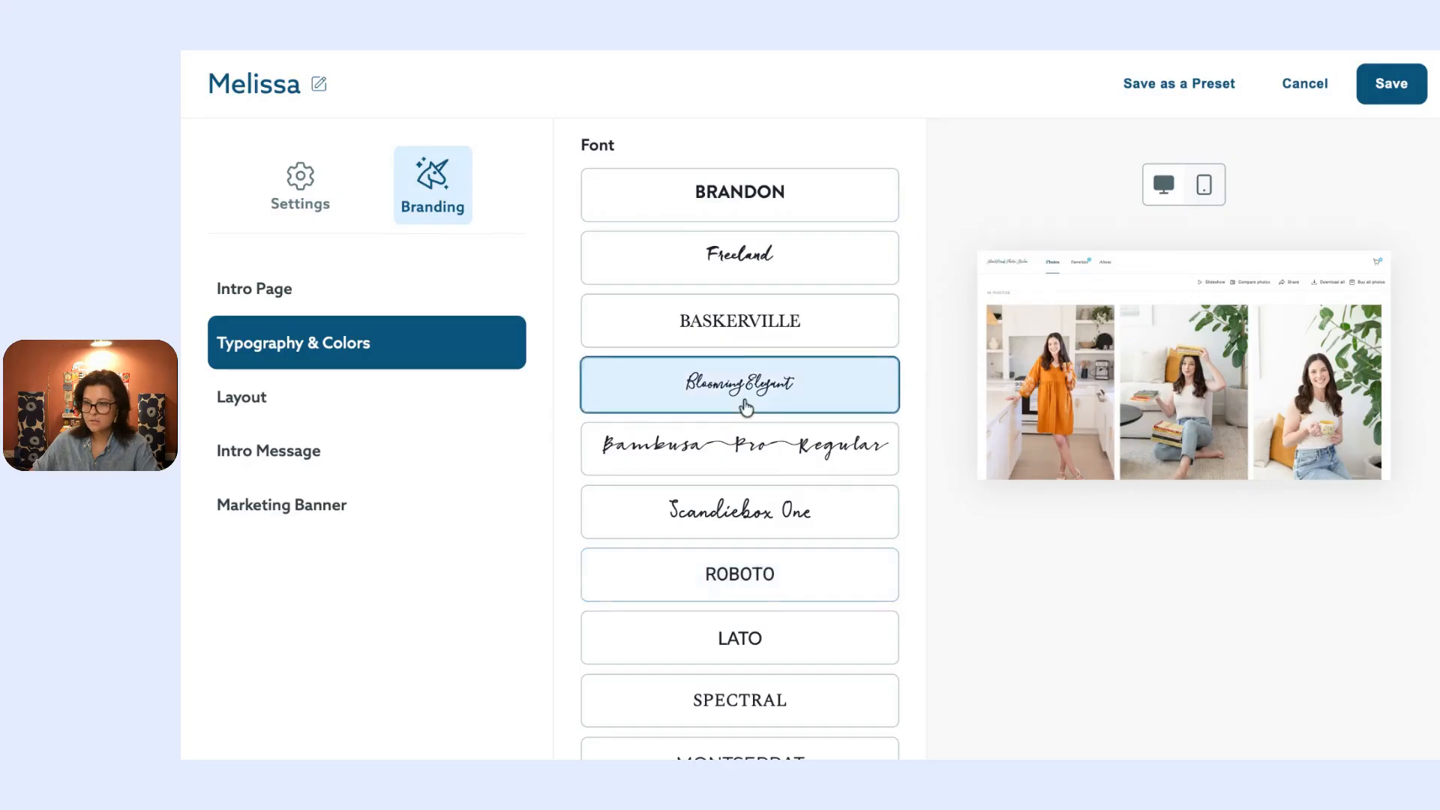
scroll(747, 403, up, 6)
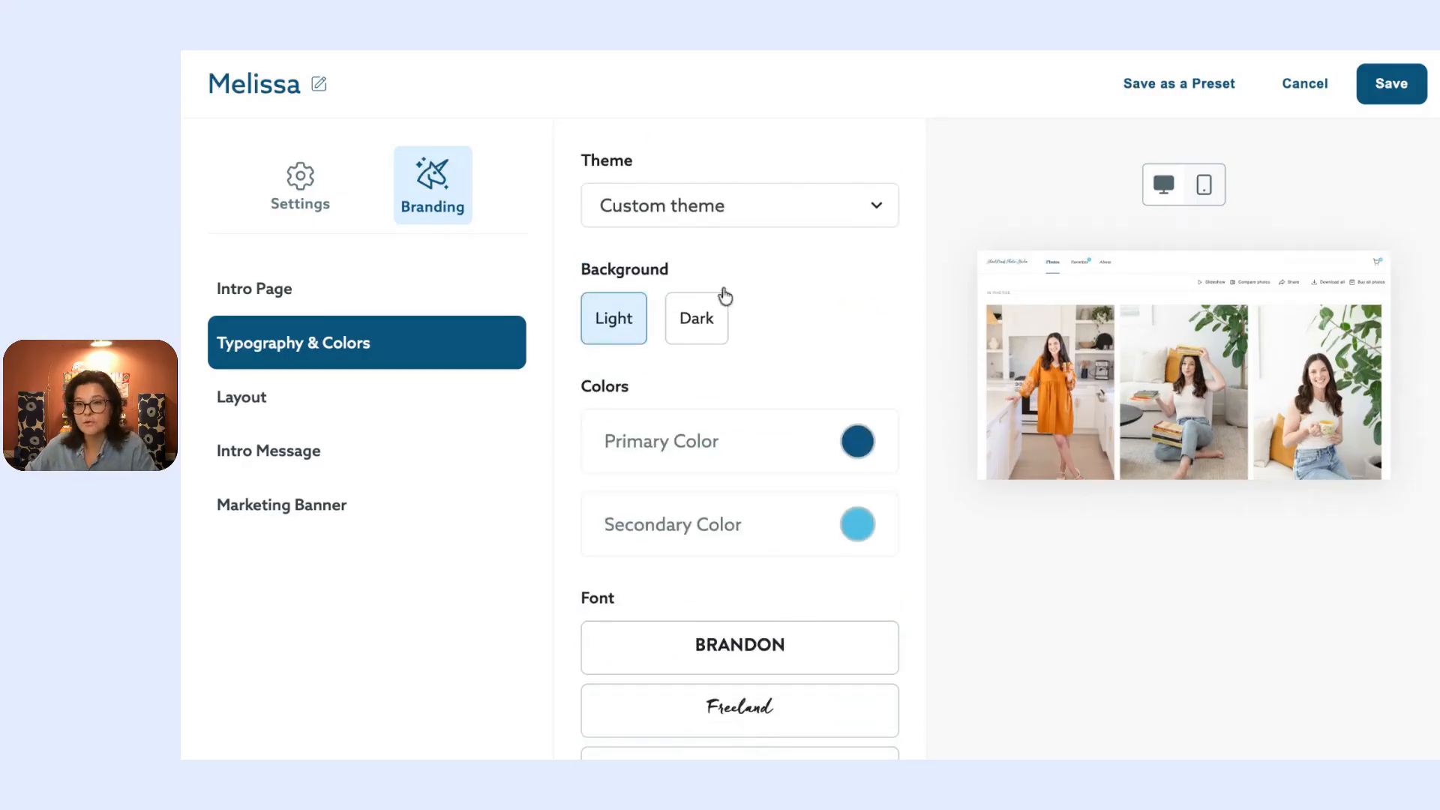
scroll(744, 411, down, 1)
scroll(743, 410, down, 2)
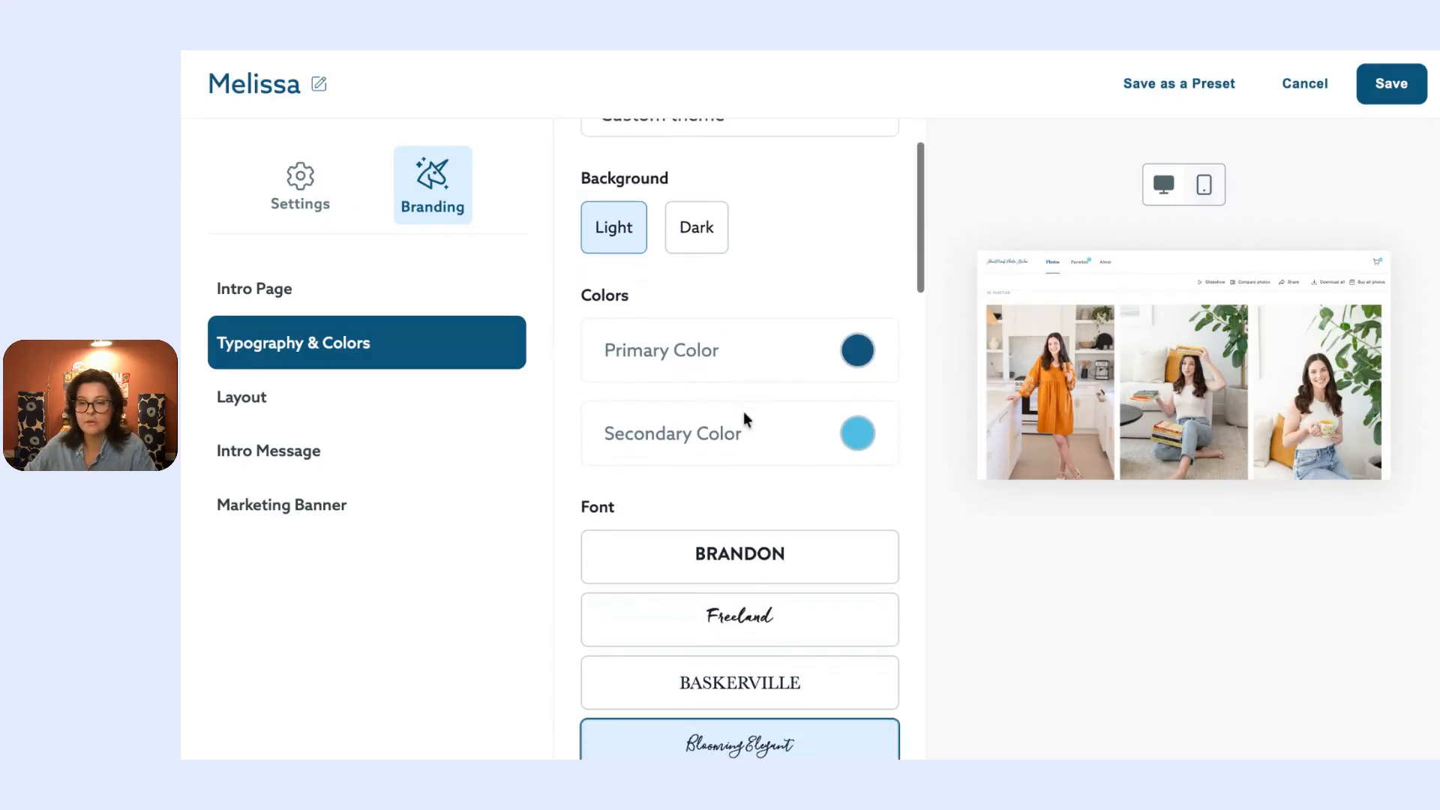
Step: Turn off header images, choose the smallest image size and third spacing option, then go to Intro Message
click(263, 413)
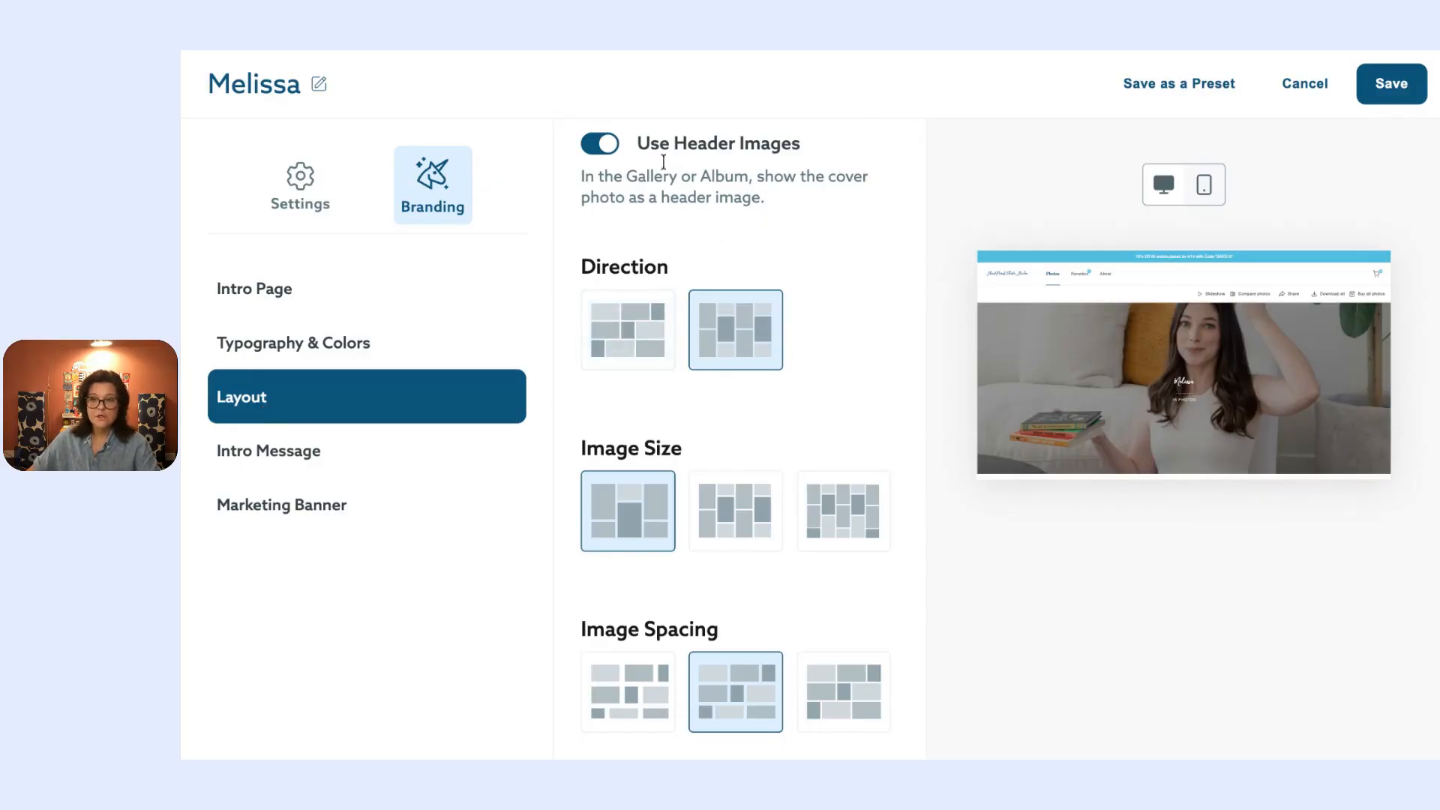
scroll(1091, 322, down, 2)
scroll(1091, 322, up, 3)
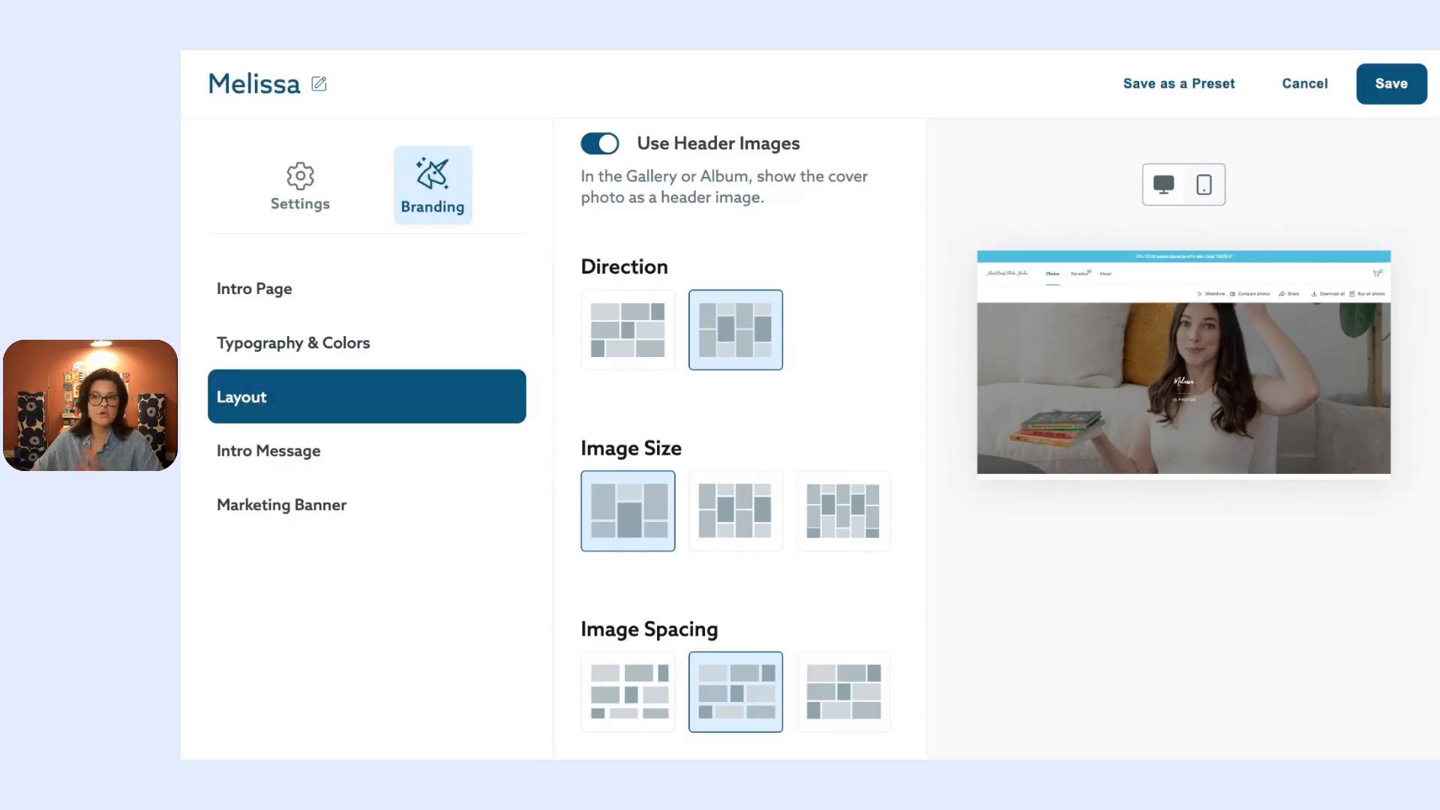
click(602, 142)
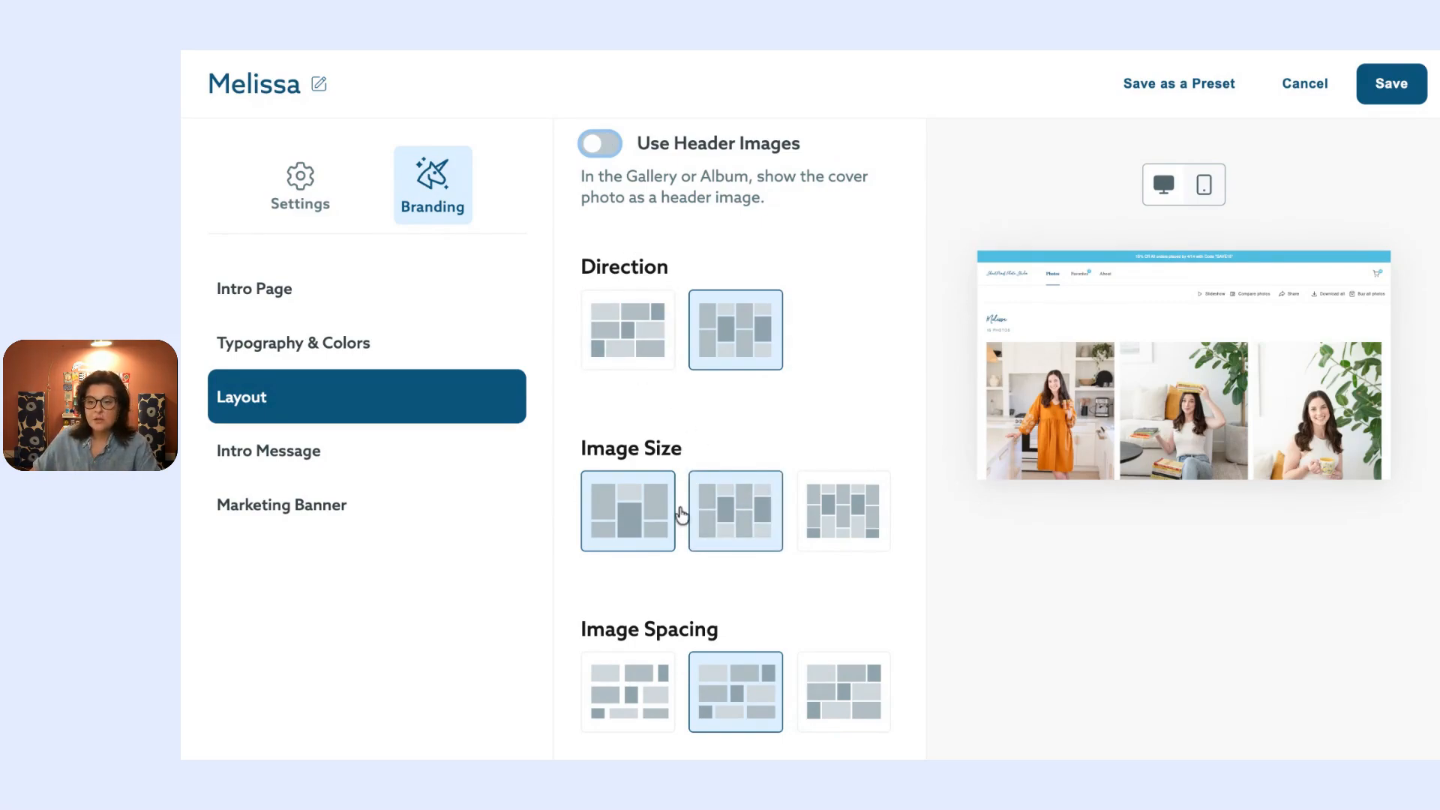
click(713, 496)
click(849, 501)
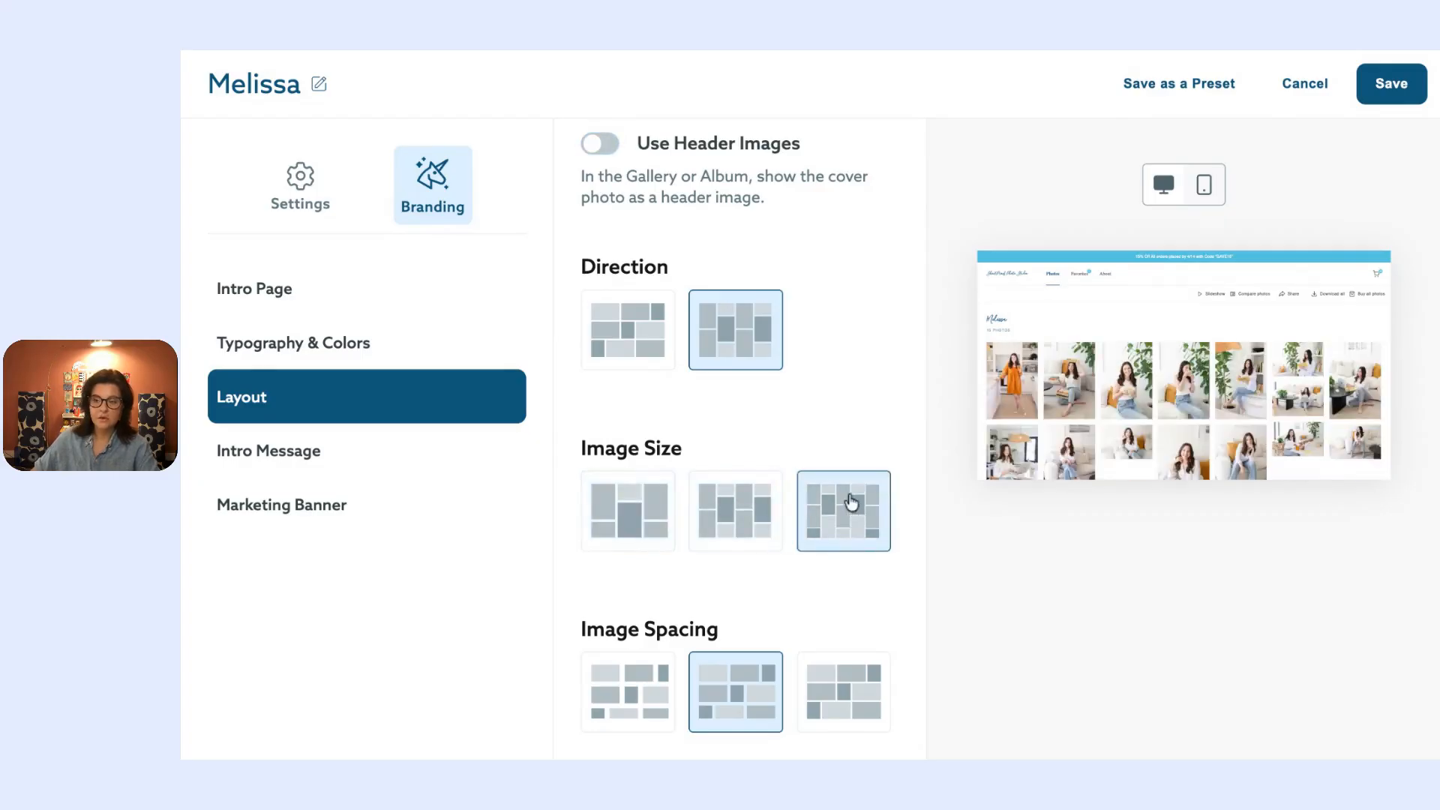
click(822, 682)
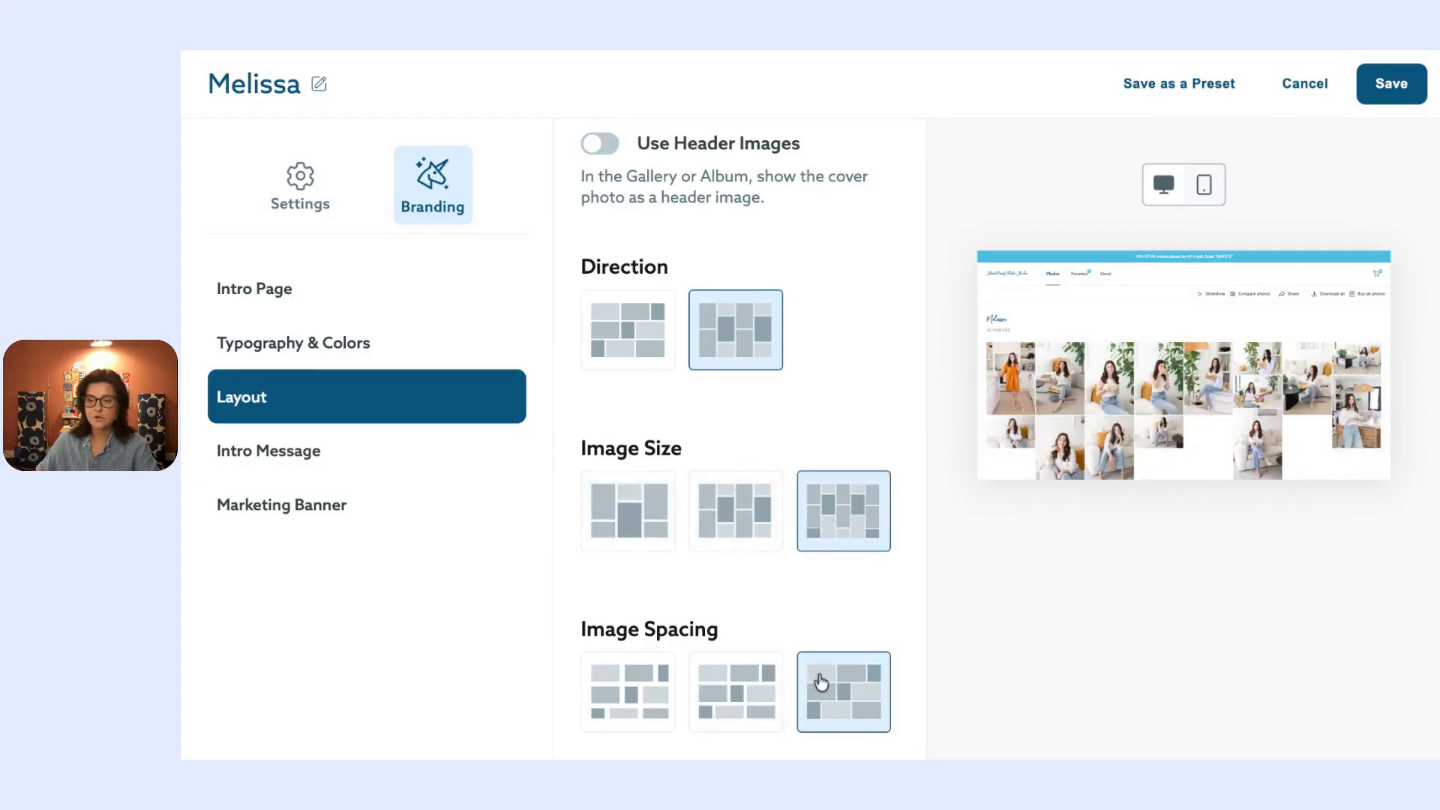
click(716, 688)
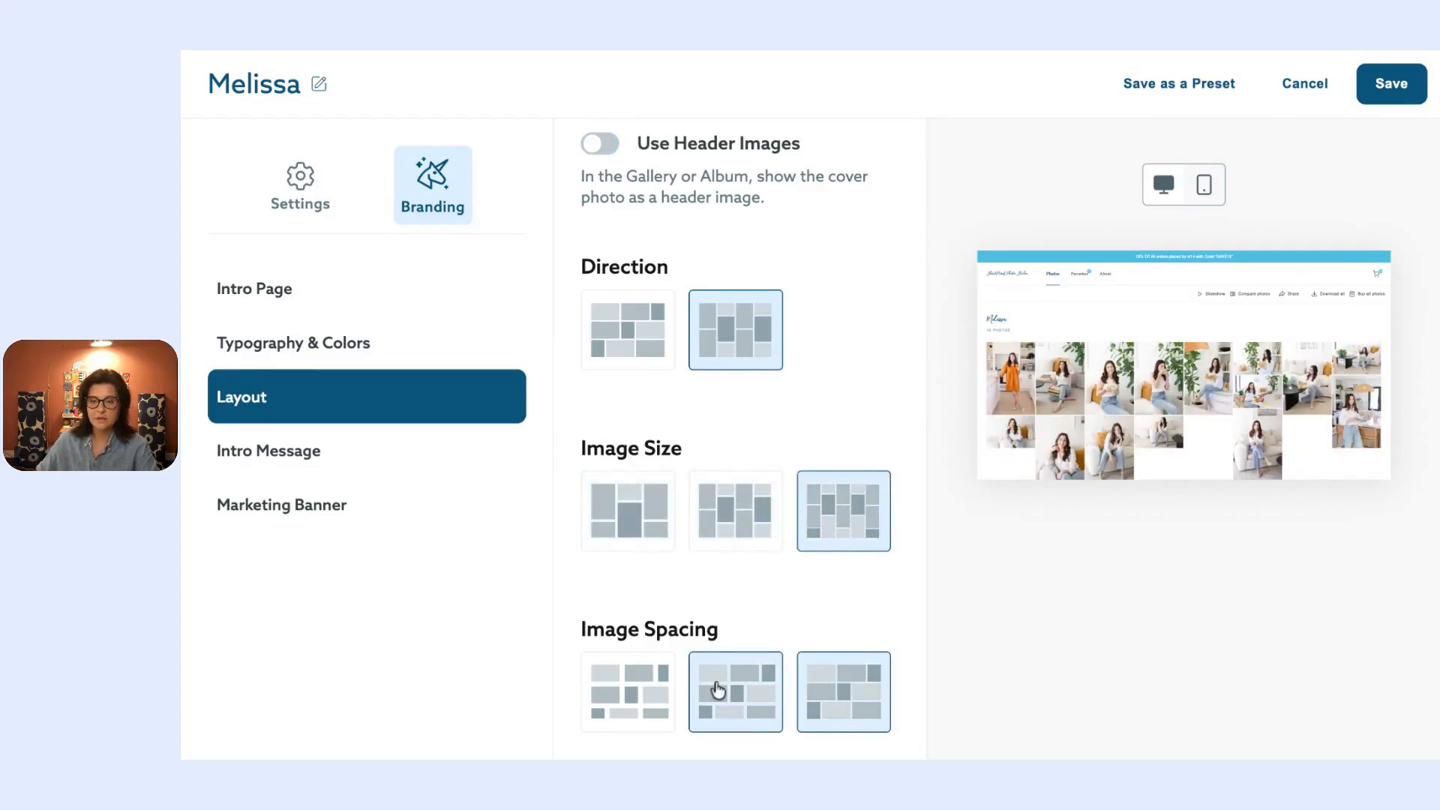
click(315, 471)
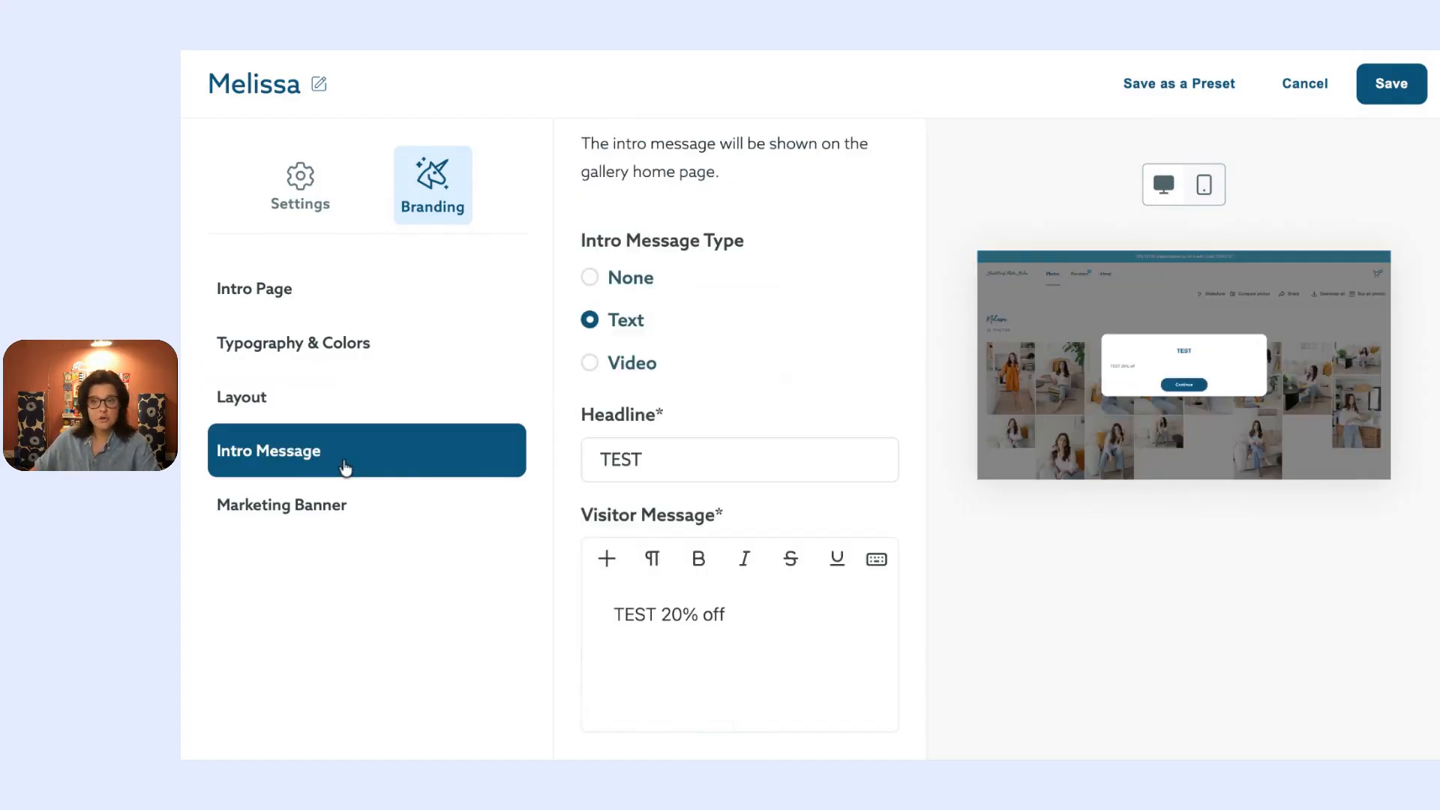
Step: Replace the intro headline TEST with 'Free Shipping!', make it a video message, then open Marketing Banner
click(643, 460)
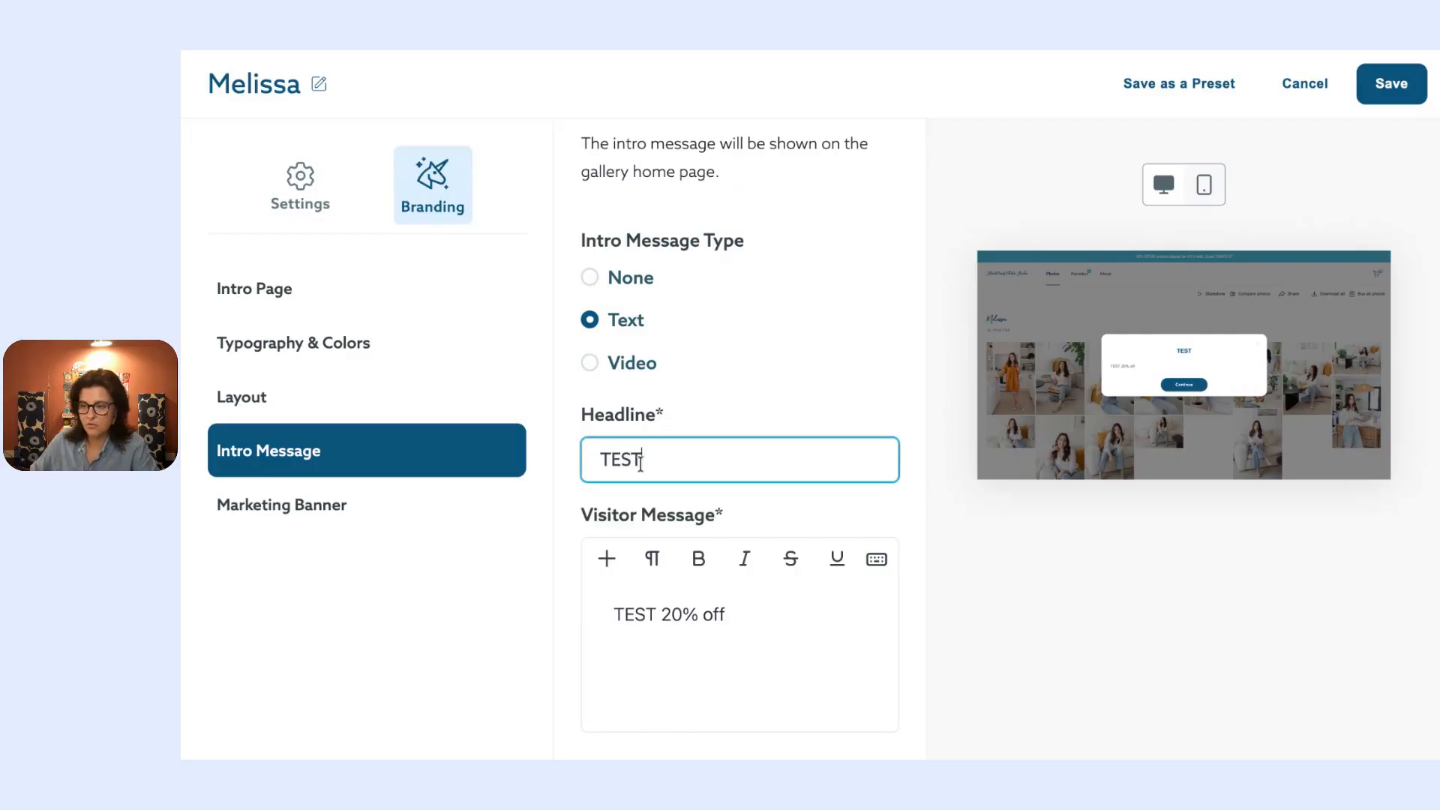
double_click(685, 457)
key(BackSpace)
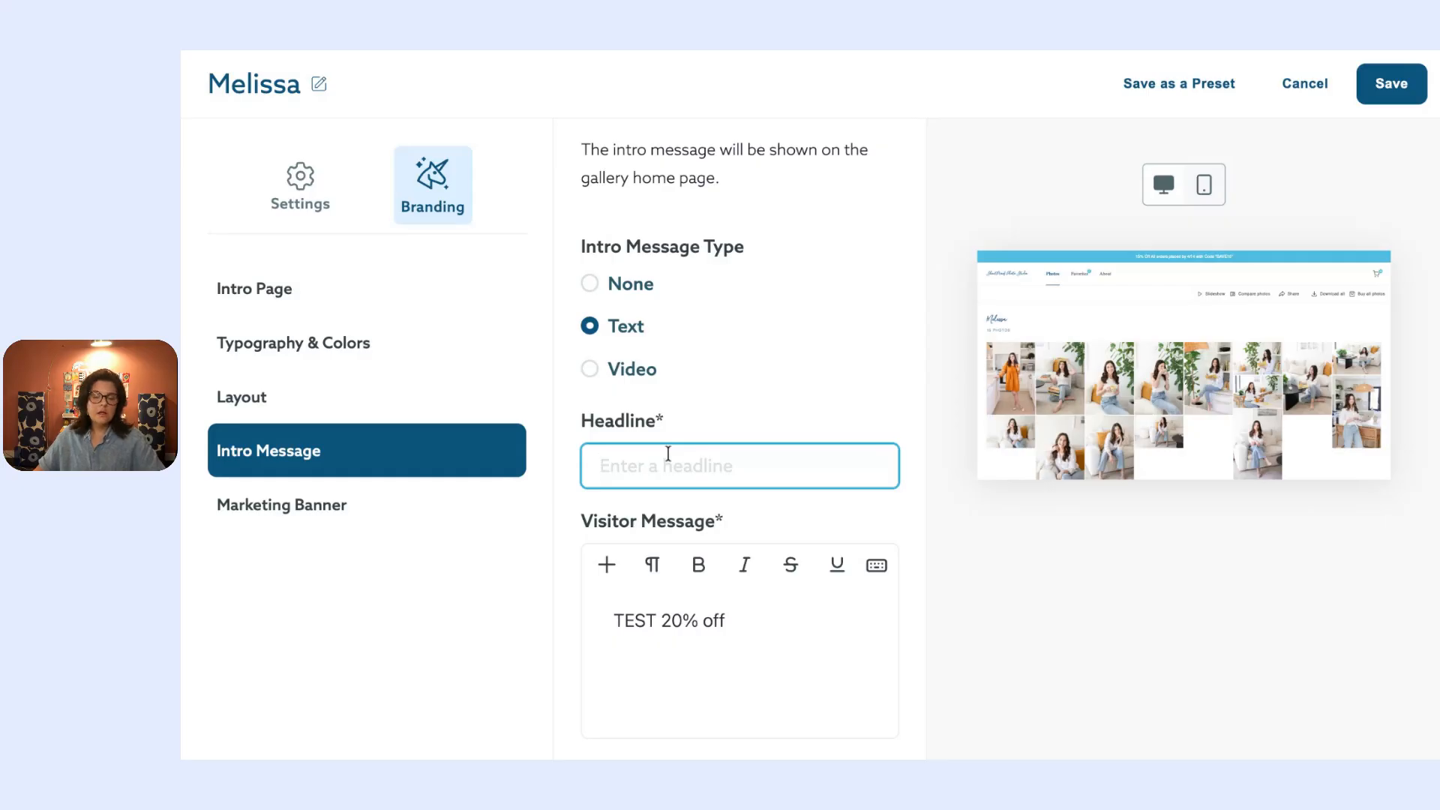
text(Free Shipping!)
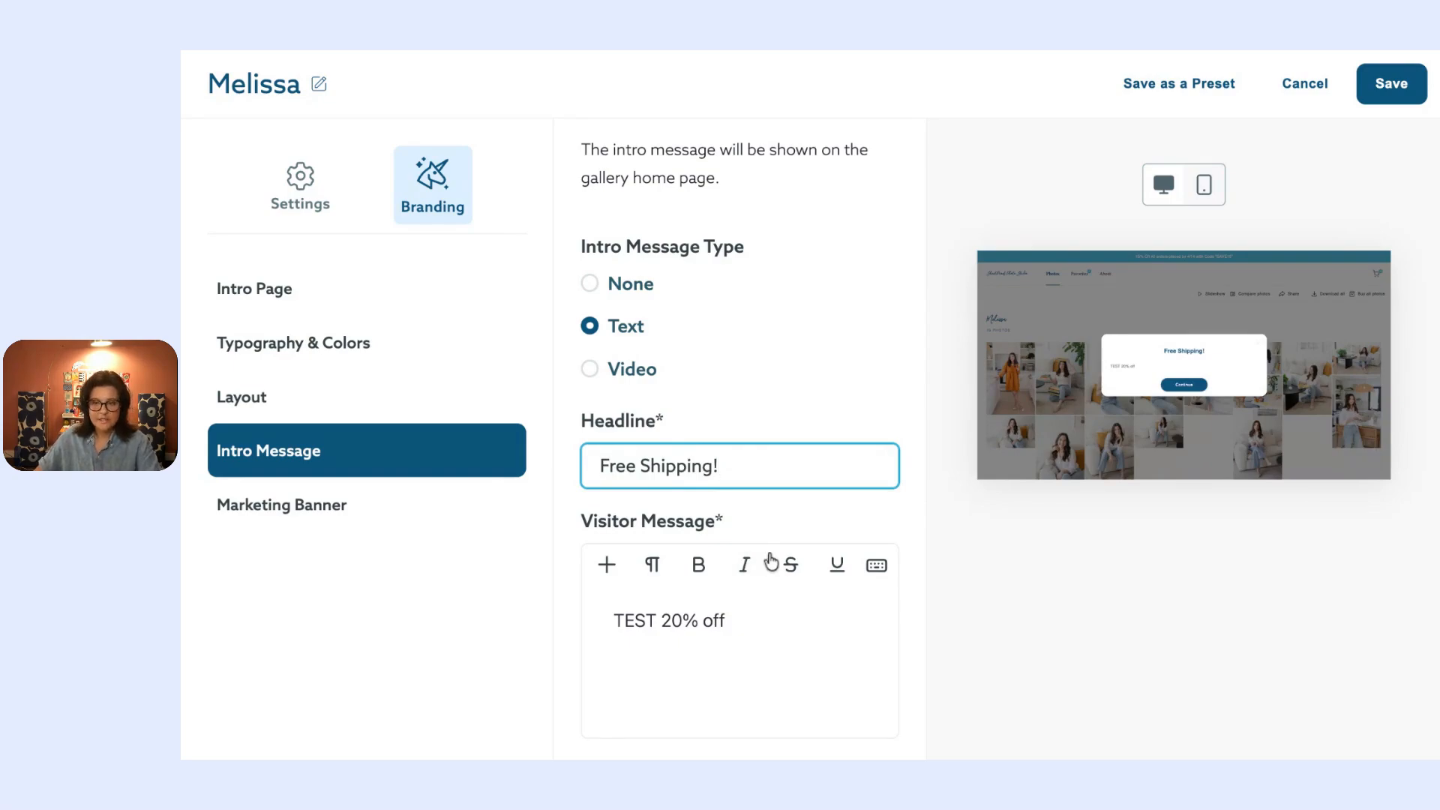
click(605, 375)
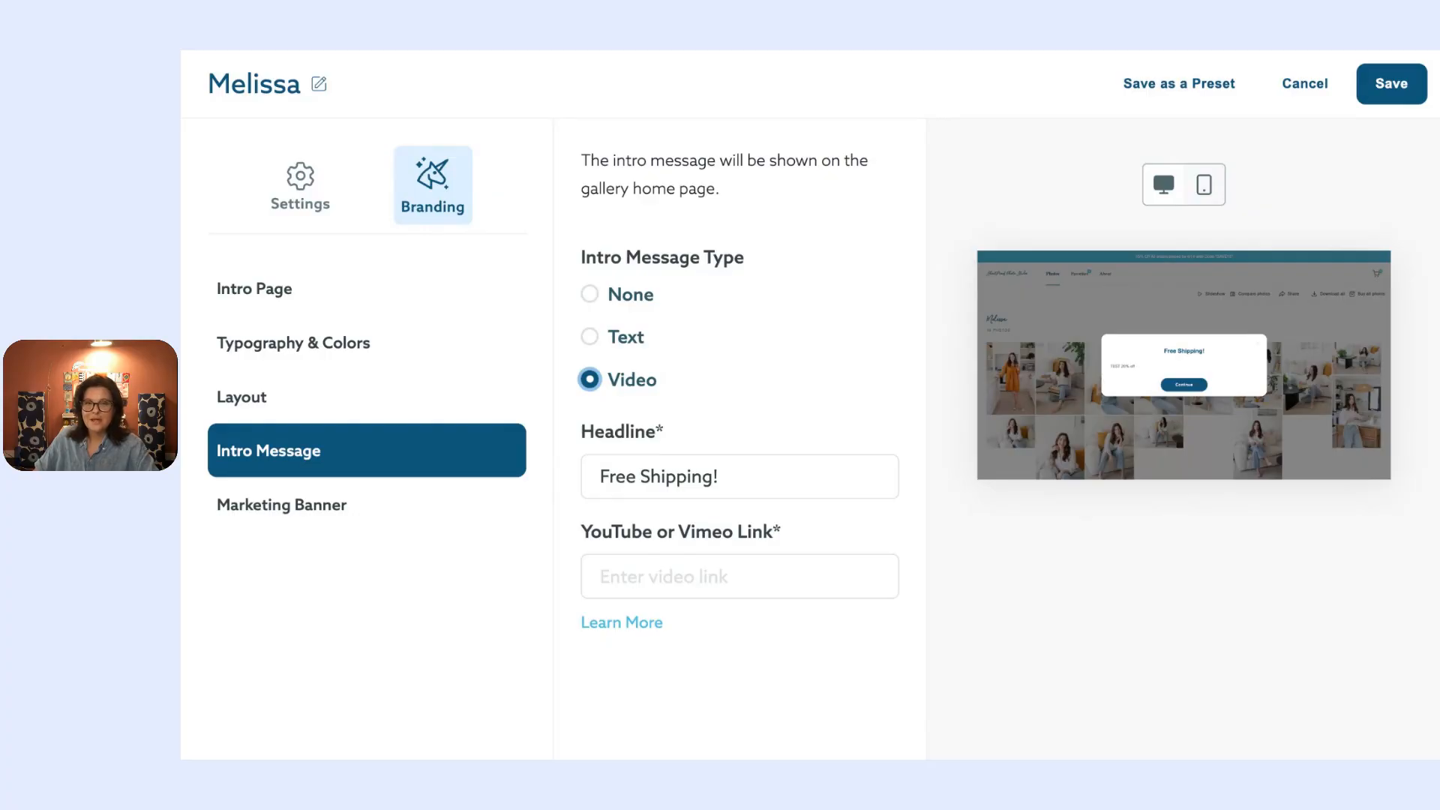
click(450, 523)
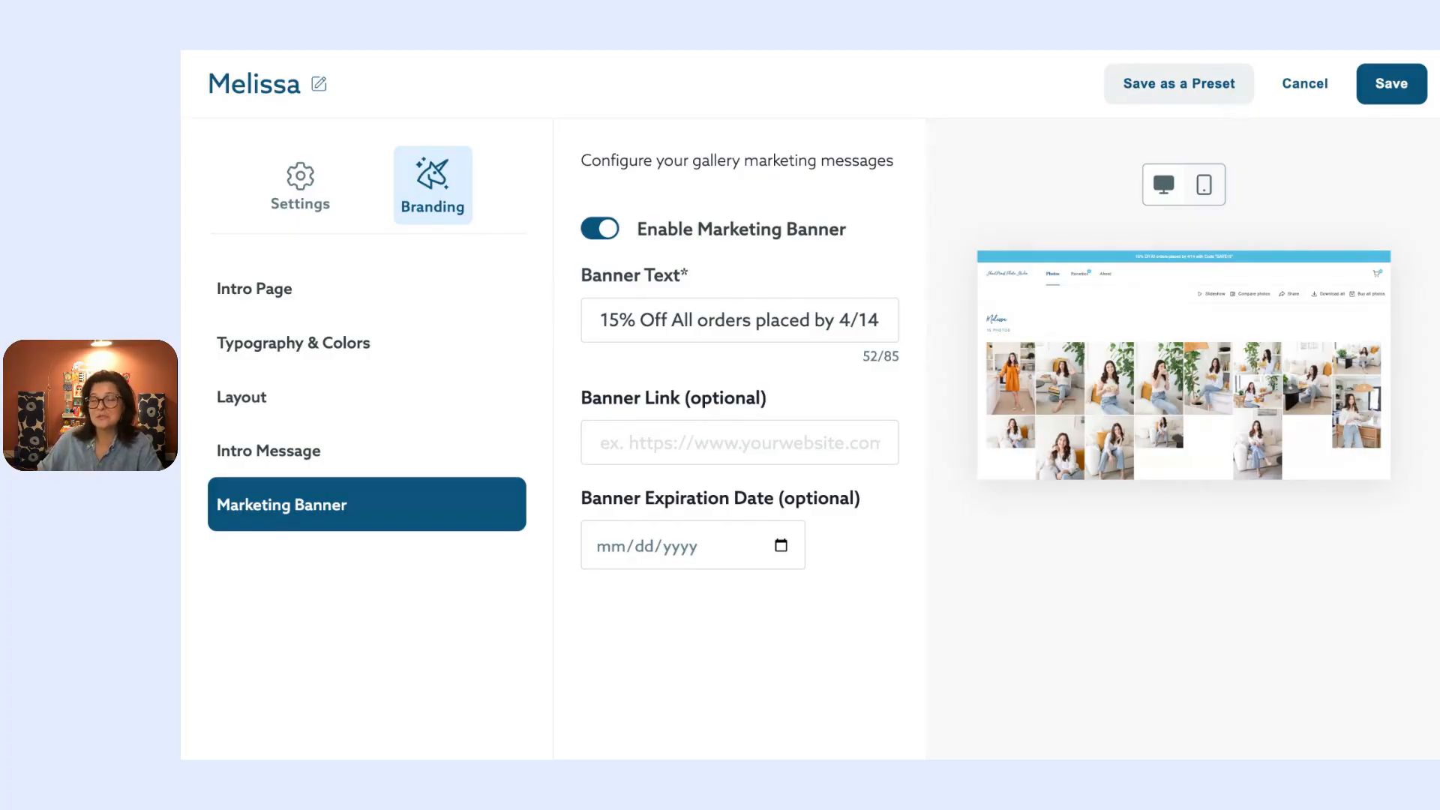
Step: Start saving the current gallery settings with Save as a Preset
click(1178, 84)
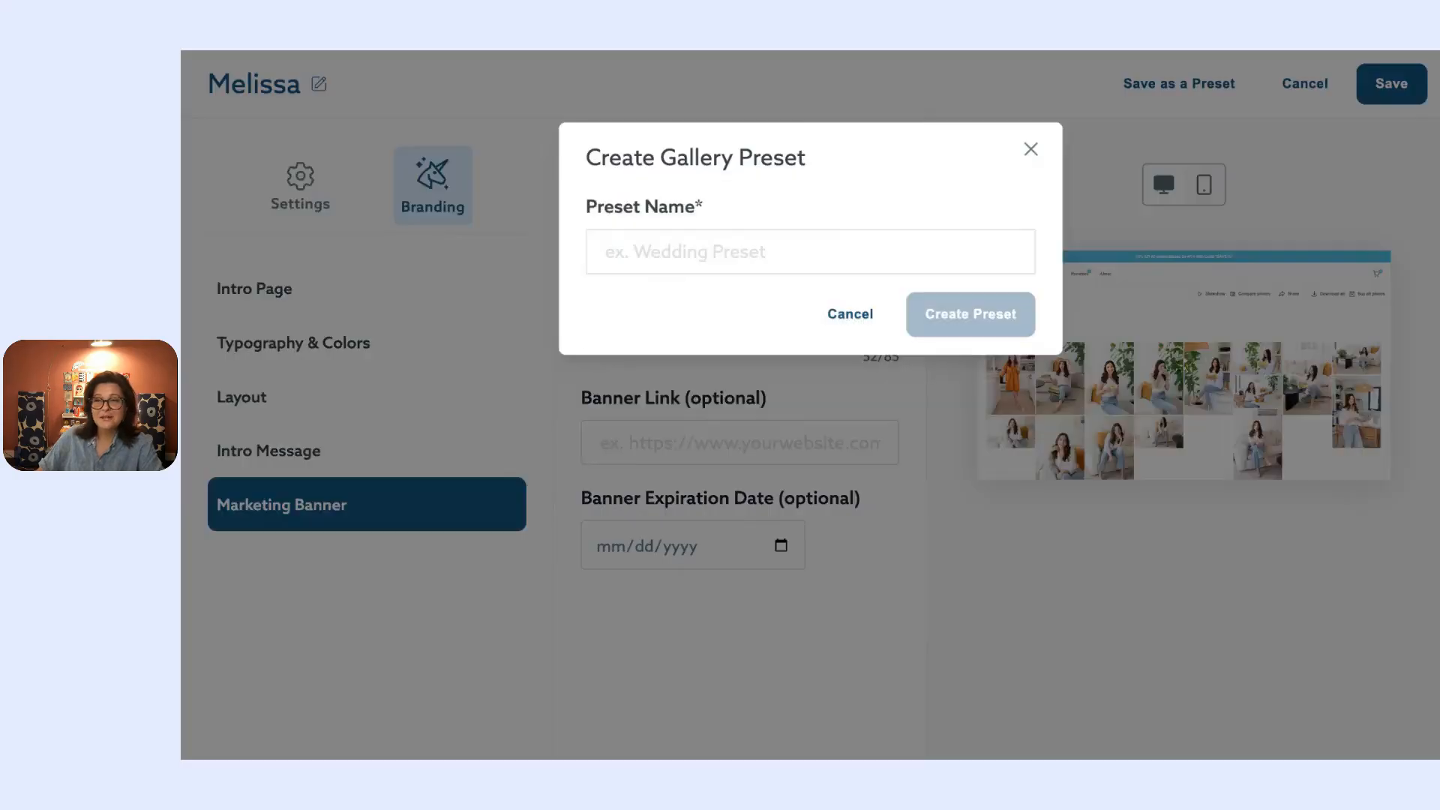
Step: Name the new preset 'Portrait Preset' and create it
click(878, 249)
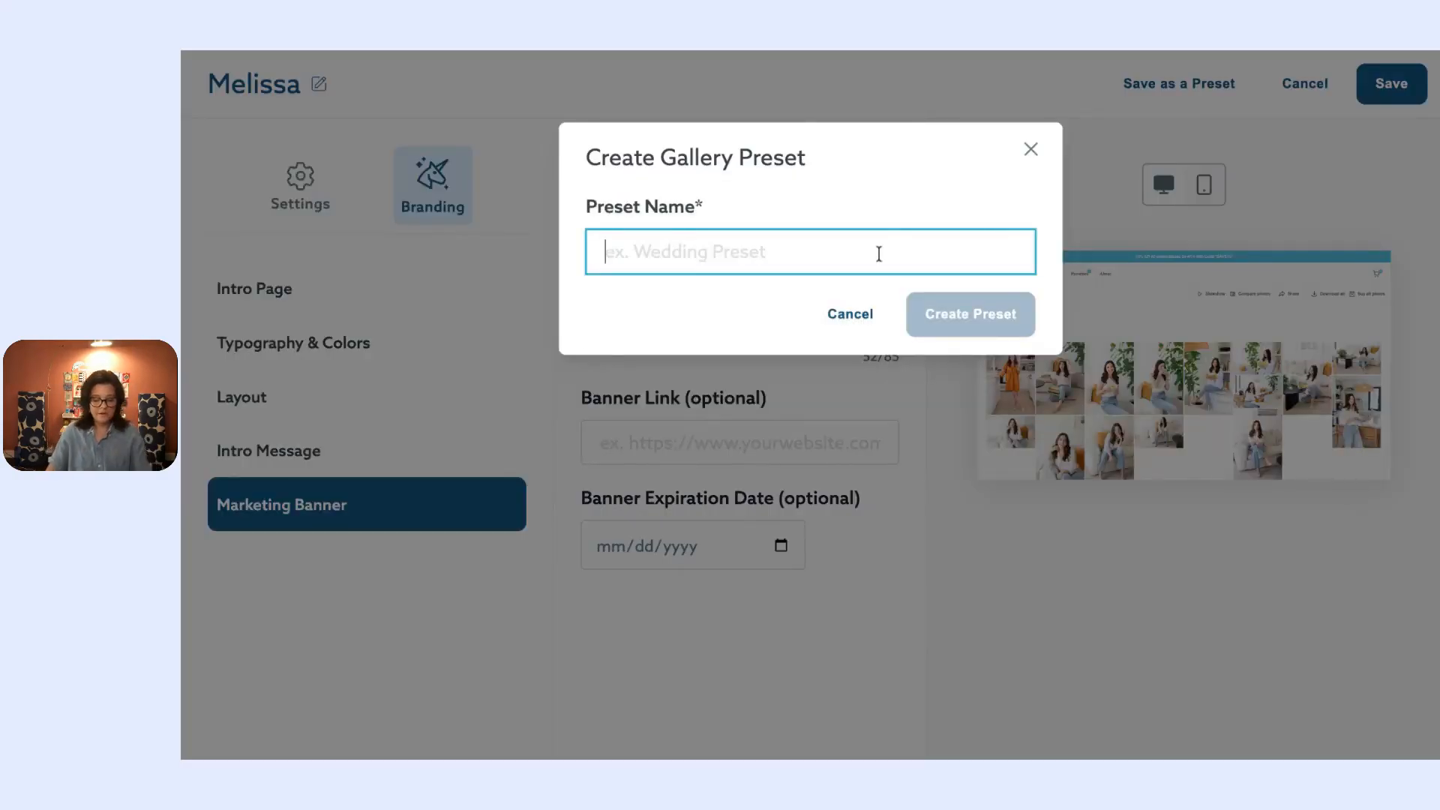
text(Portr)
text(ait )
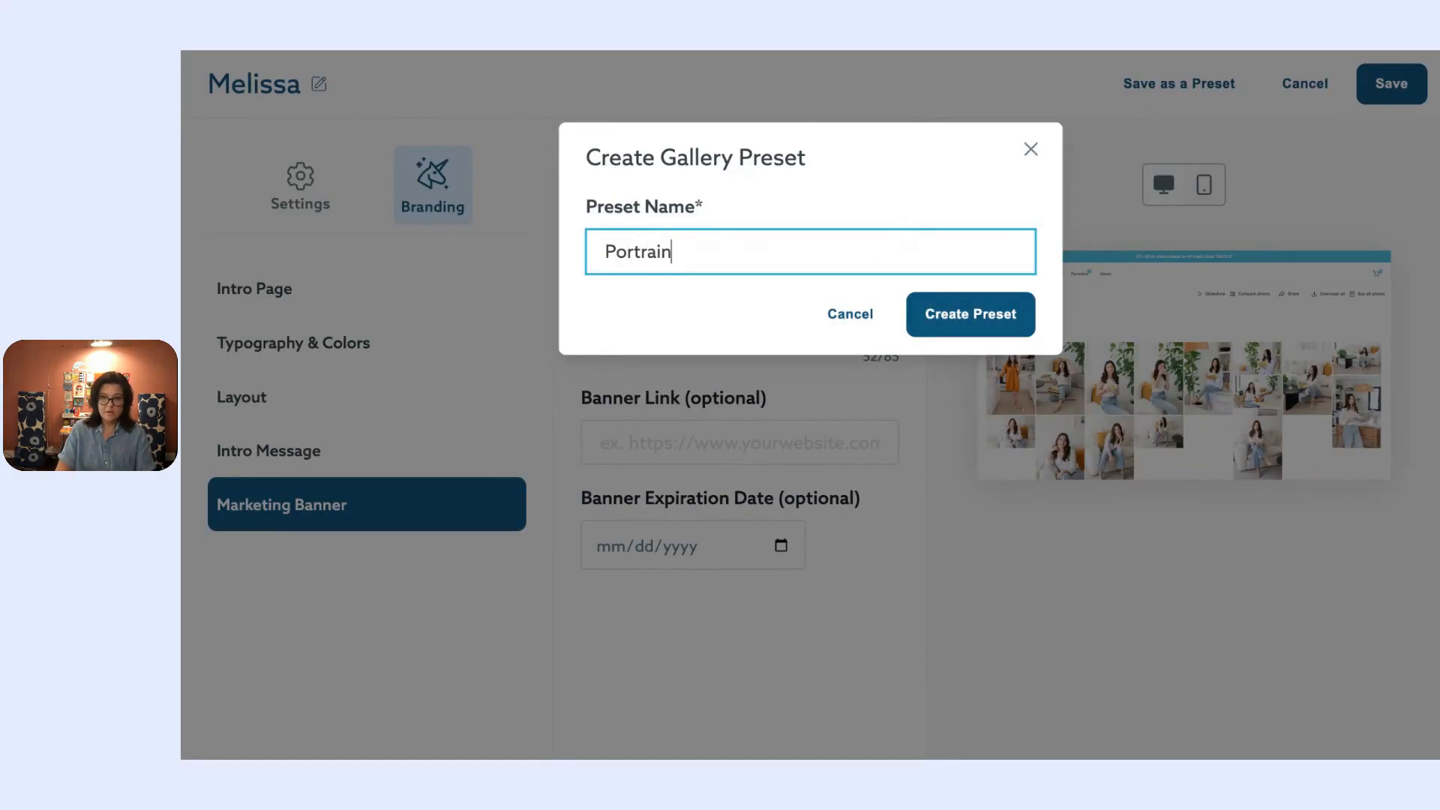
text(Preset)
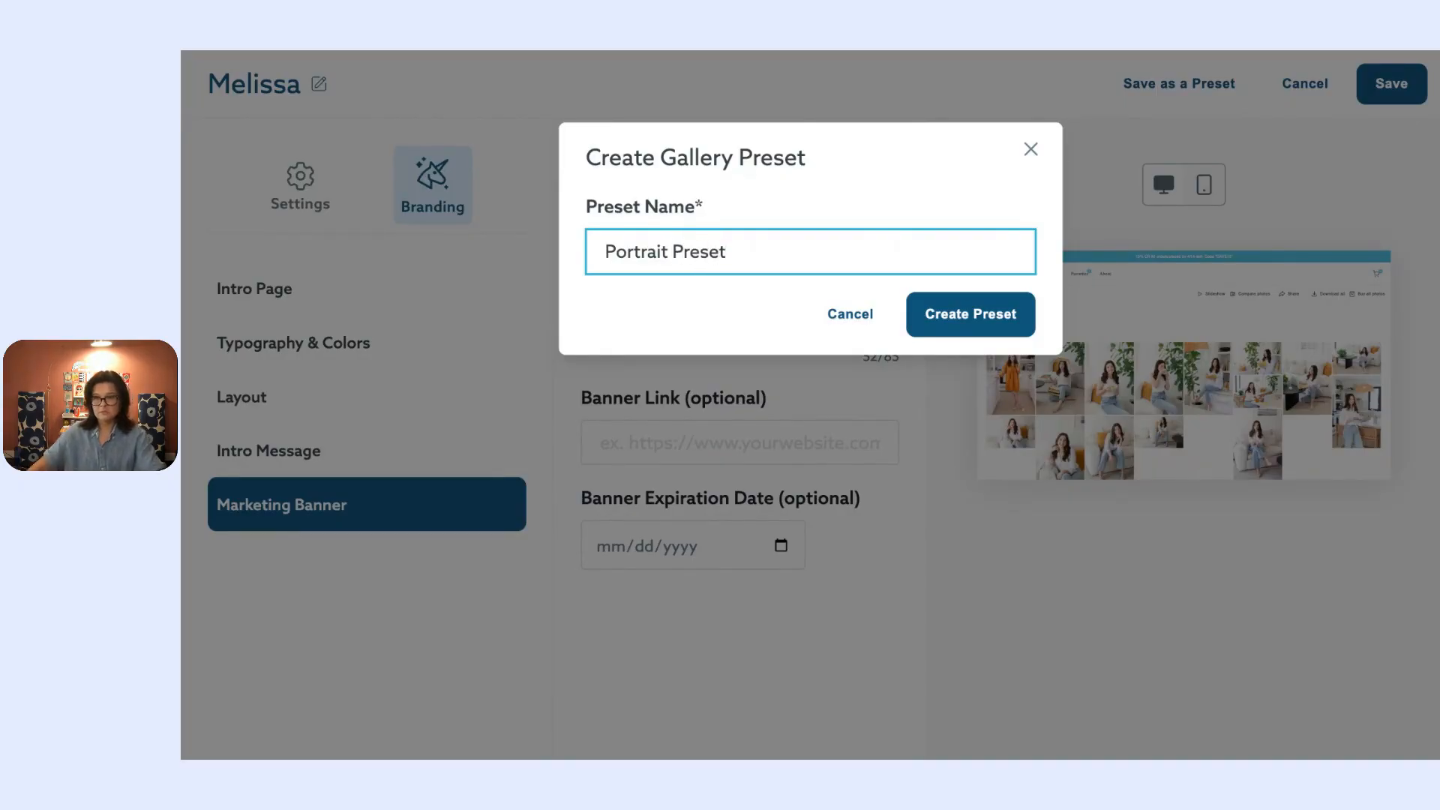
click(983, 312)
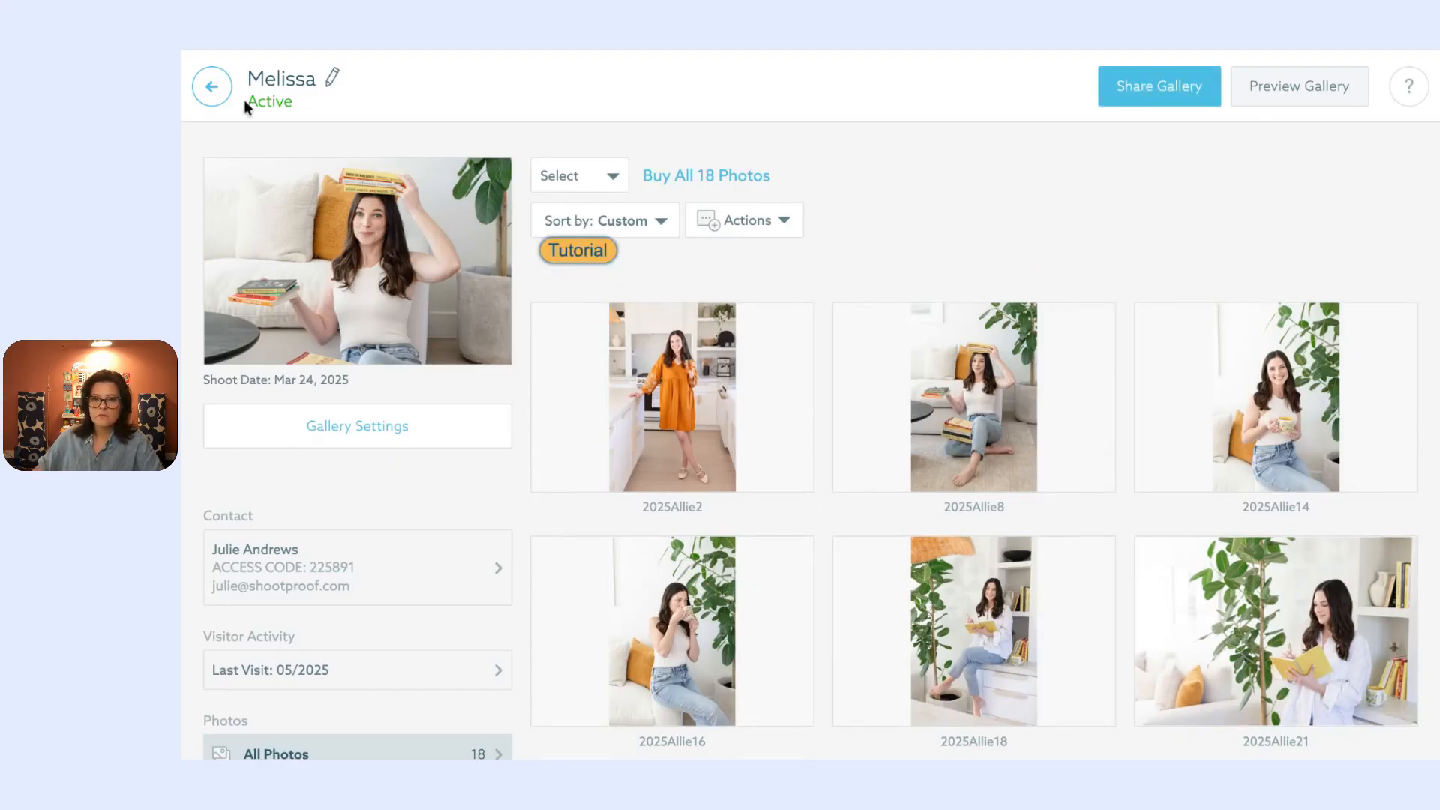
Step: Expand Last Visit under Visitor Activity and open the Gallery Visitor Report
scroll(289, 427, down, 1)
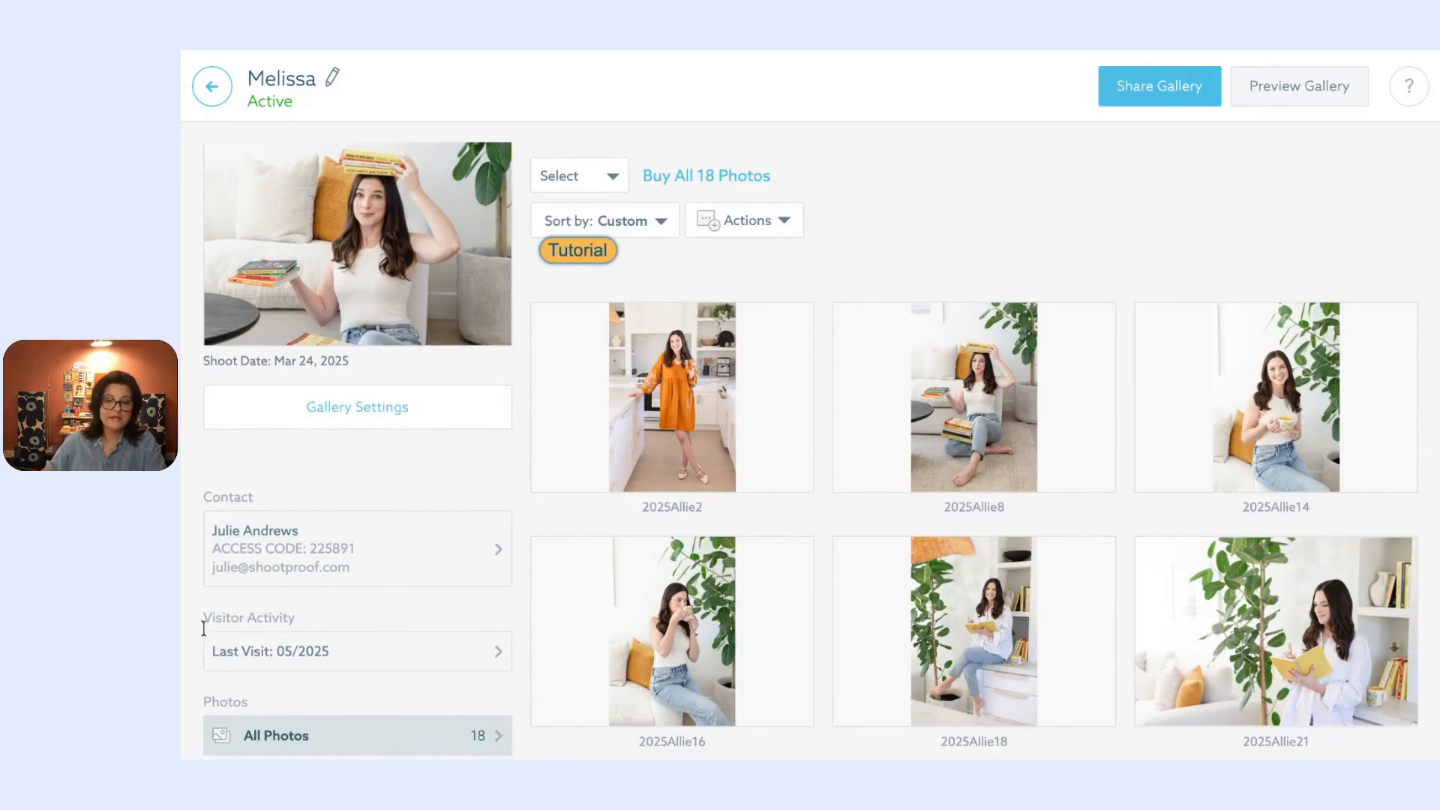
click(312, 653)
scroll(313, 659, down, 1)
scroll(313, 658, down, 1)
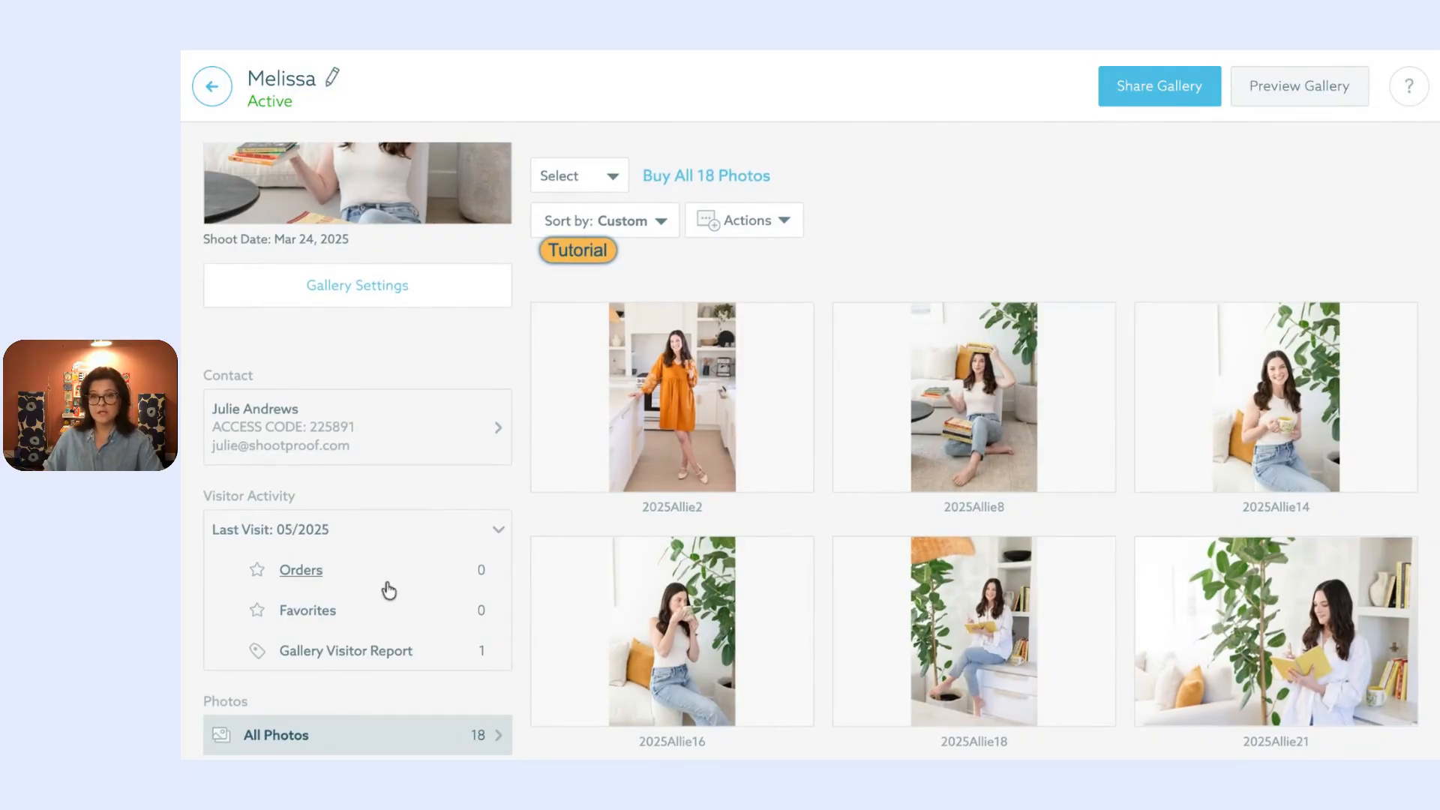
click(403, 660)
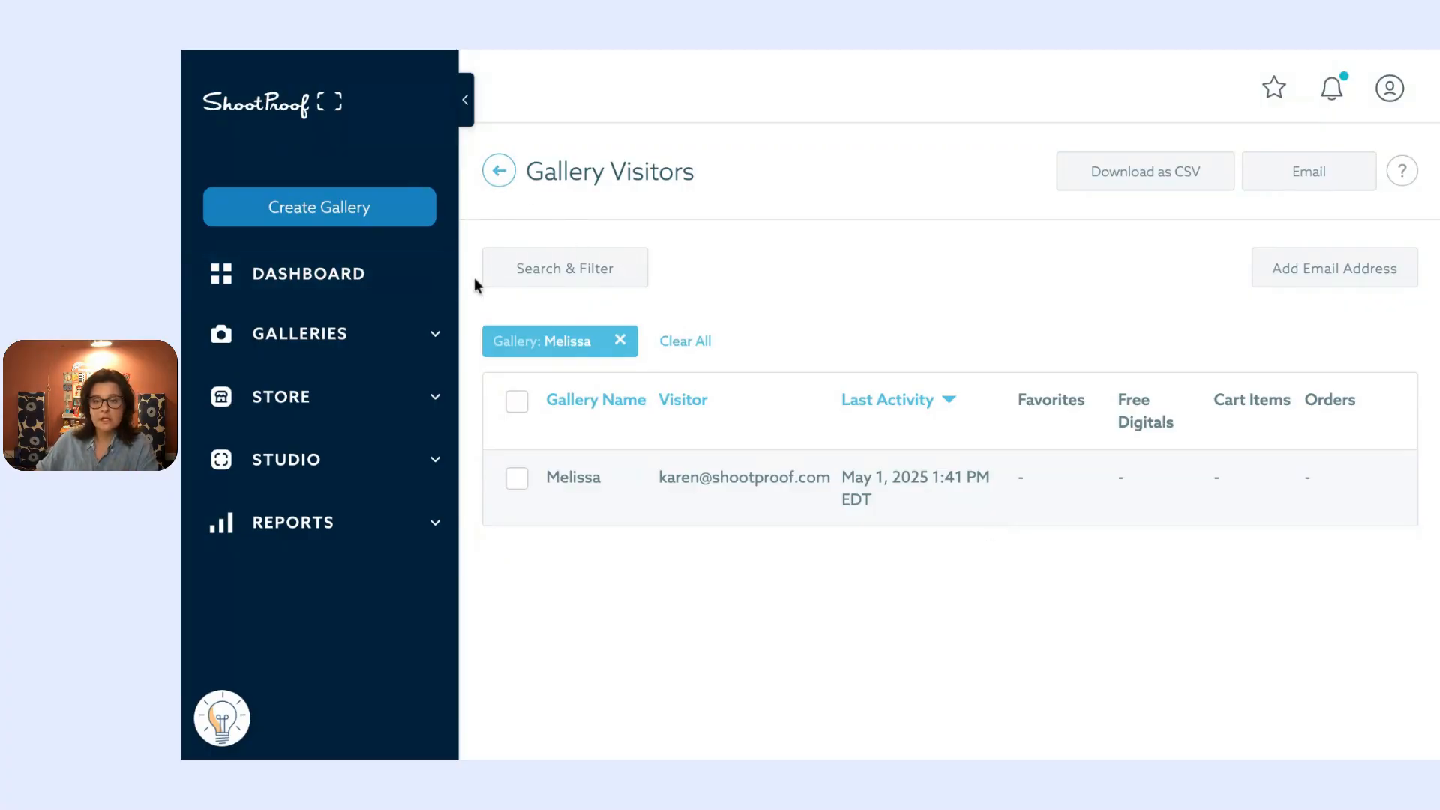
Step: Expand the STUDIO section in the left sidebar to reveal its pages
click(352, 459)
scroll(389, 474, down, 2)
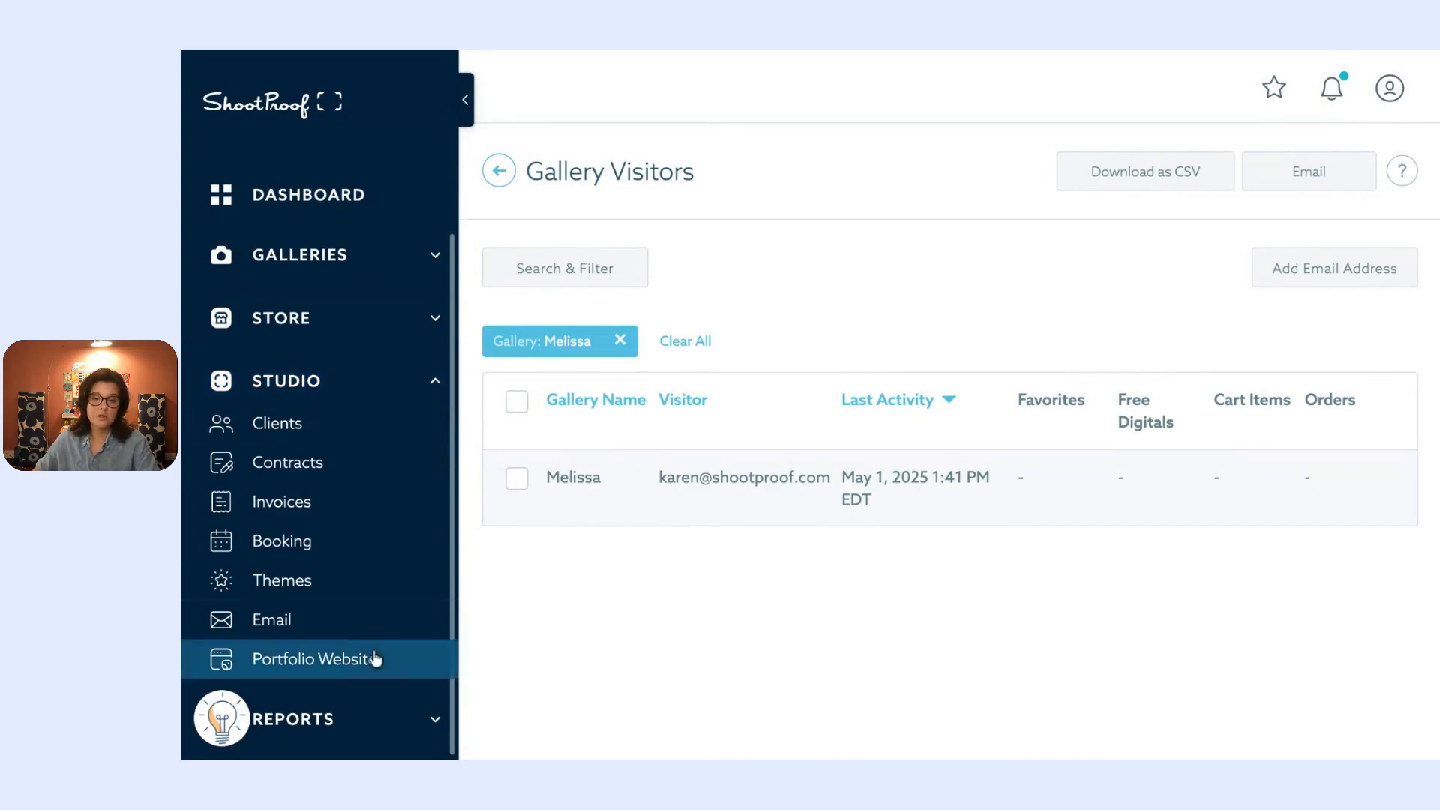
Step: Scroll through the Studio Email activity log of sent client emails, then return to the Q&A slide
click(358, 629)
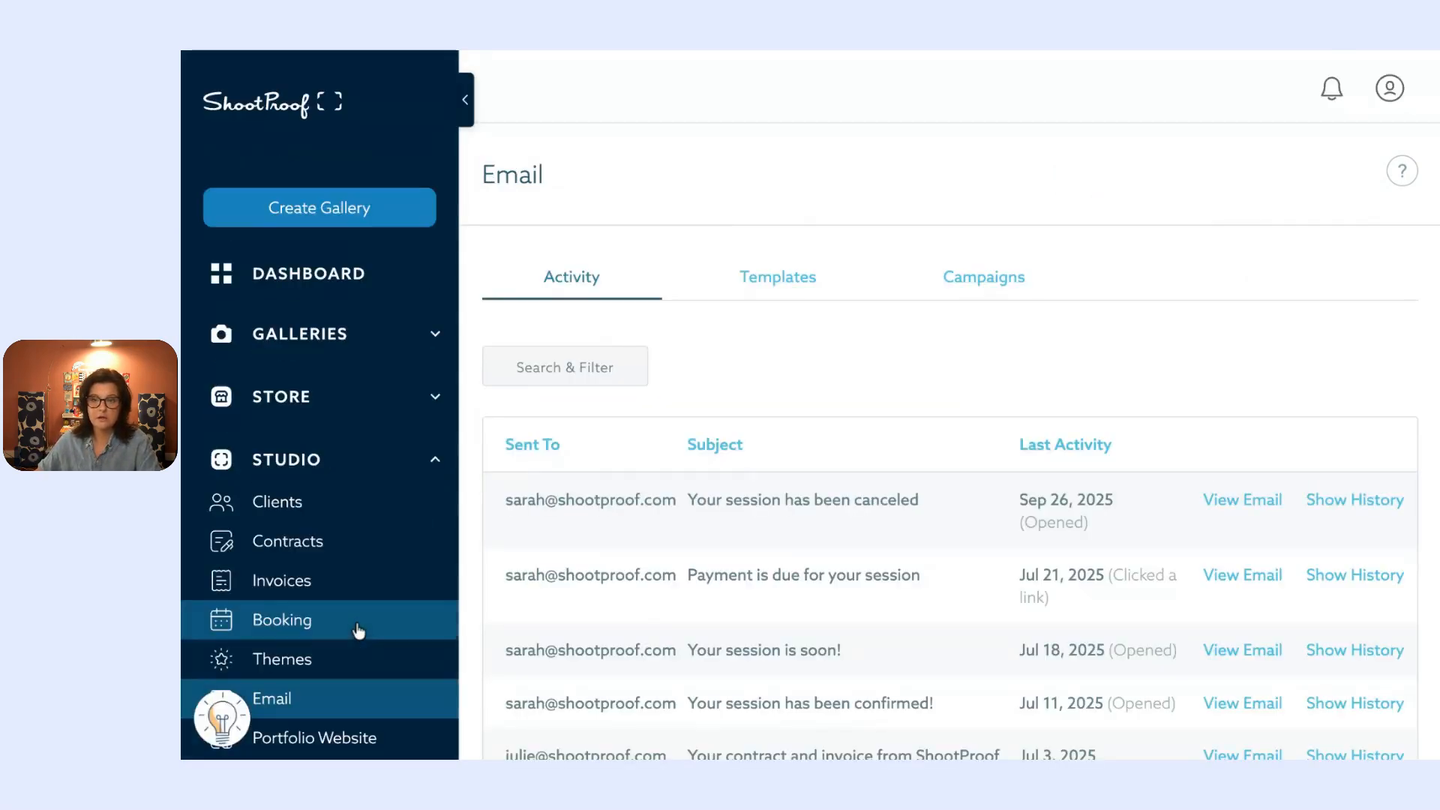
scroll(977, 417, down, 4)
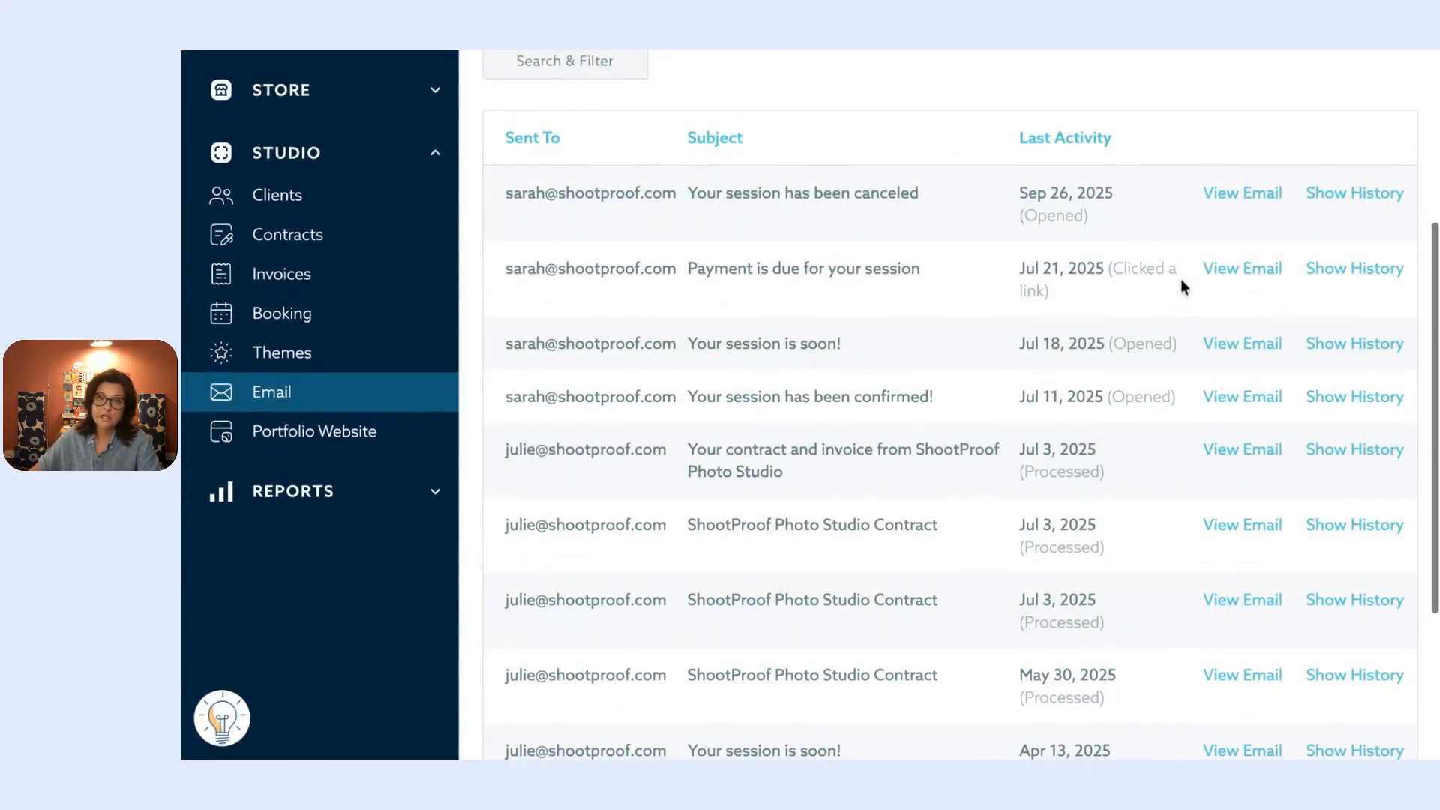
scroll(1173, 300, down, 1)
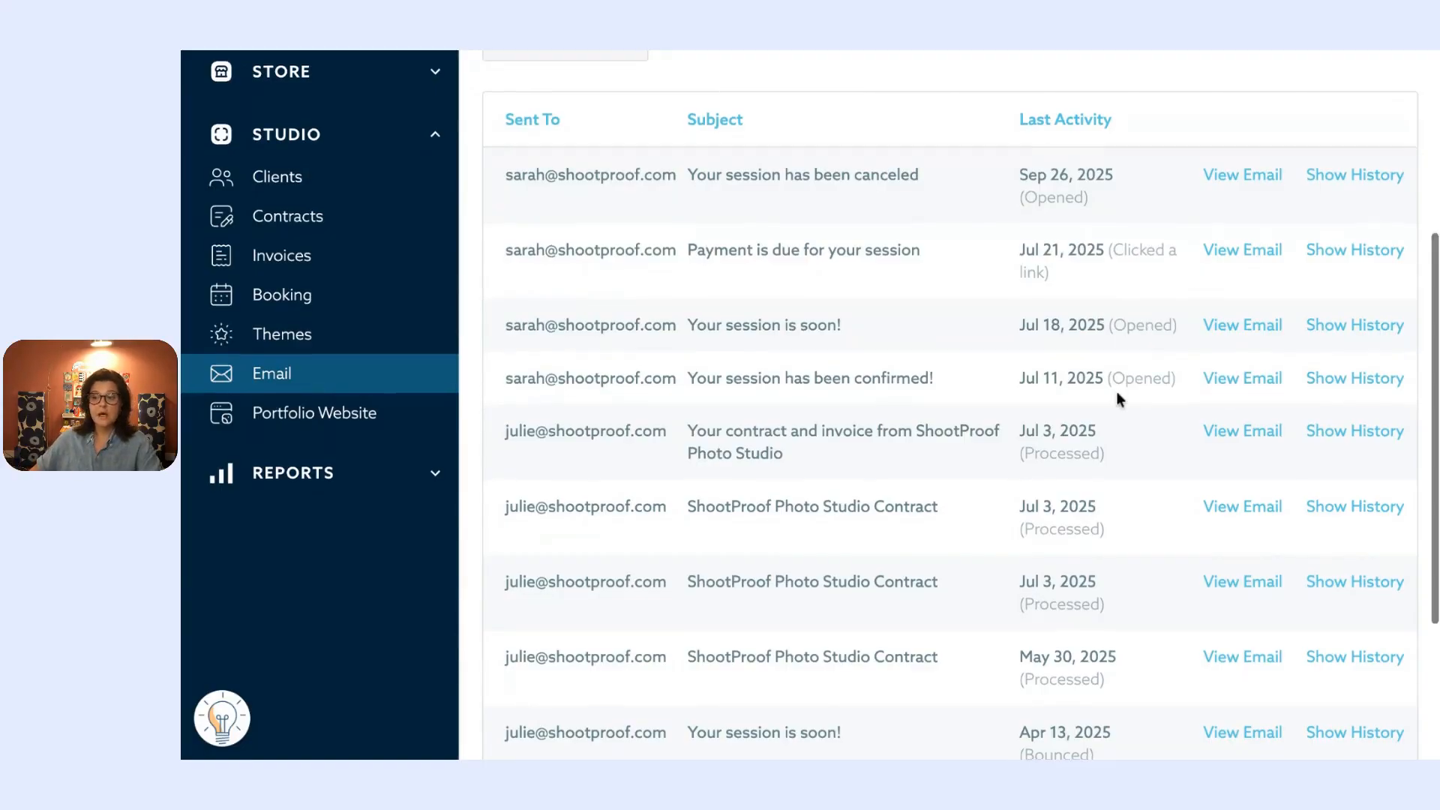
scroll(1116, 397, down, 3)
scroll(1116, 398, up, 7)
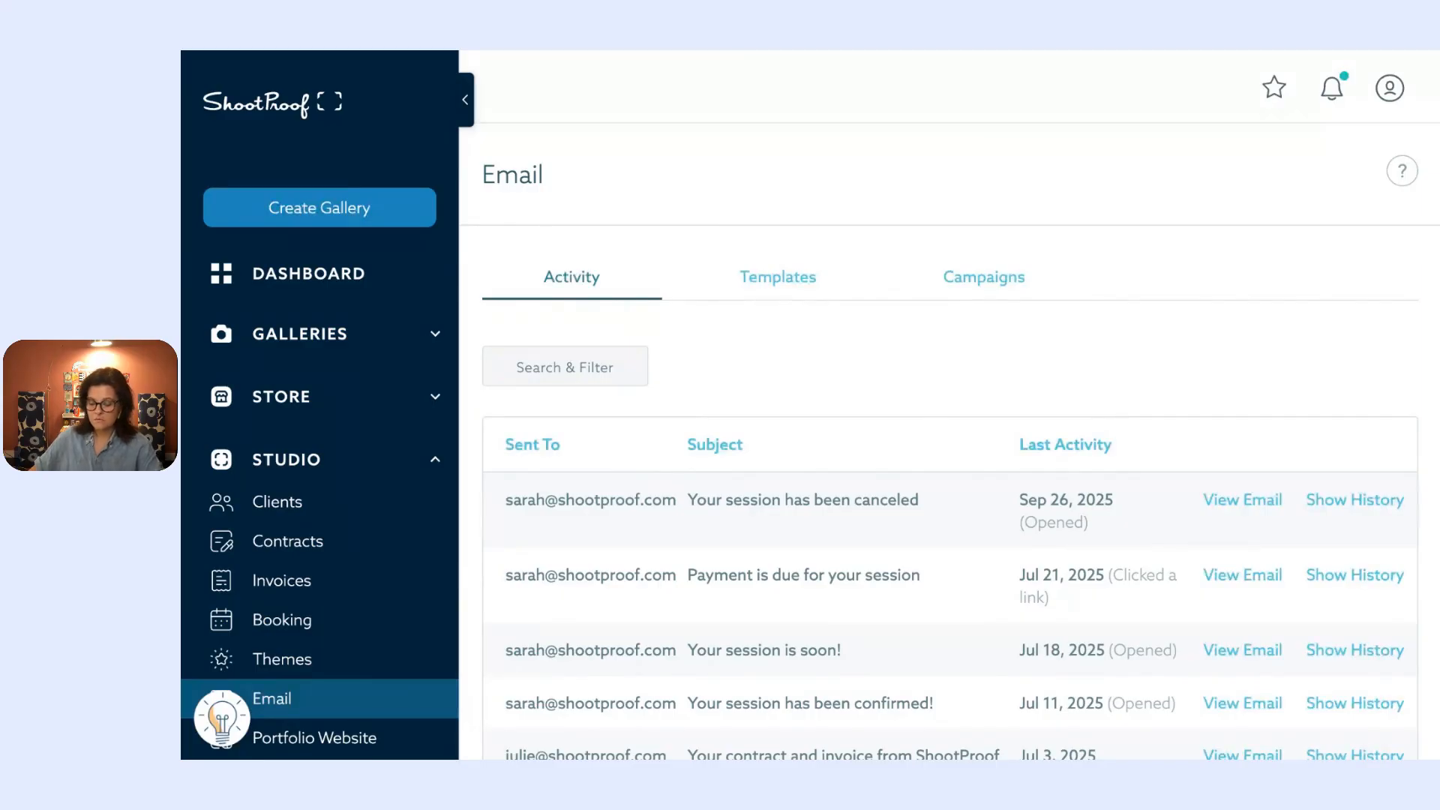
click(730, 51)
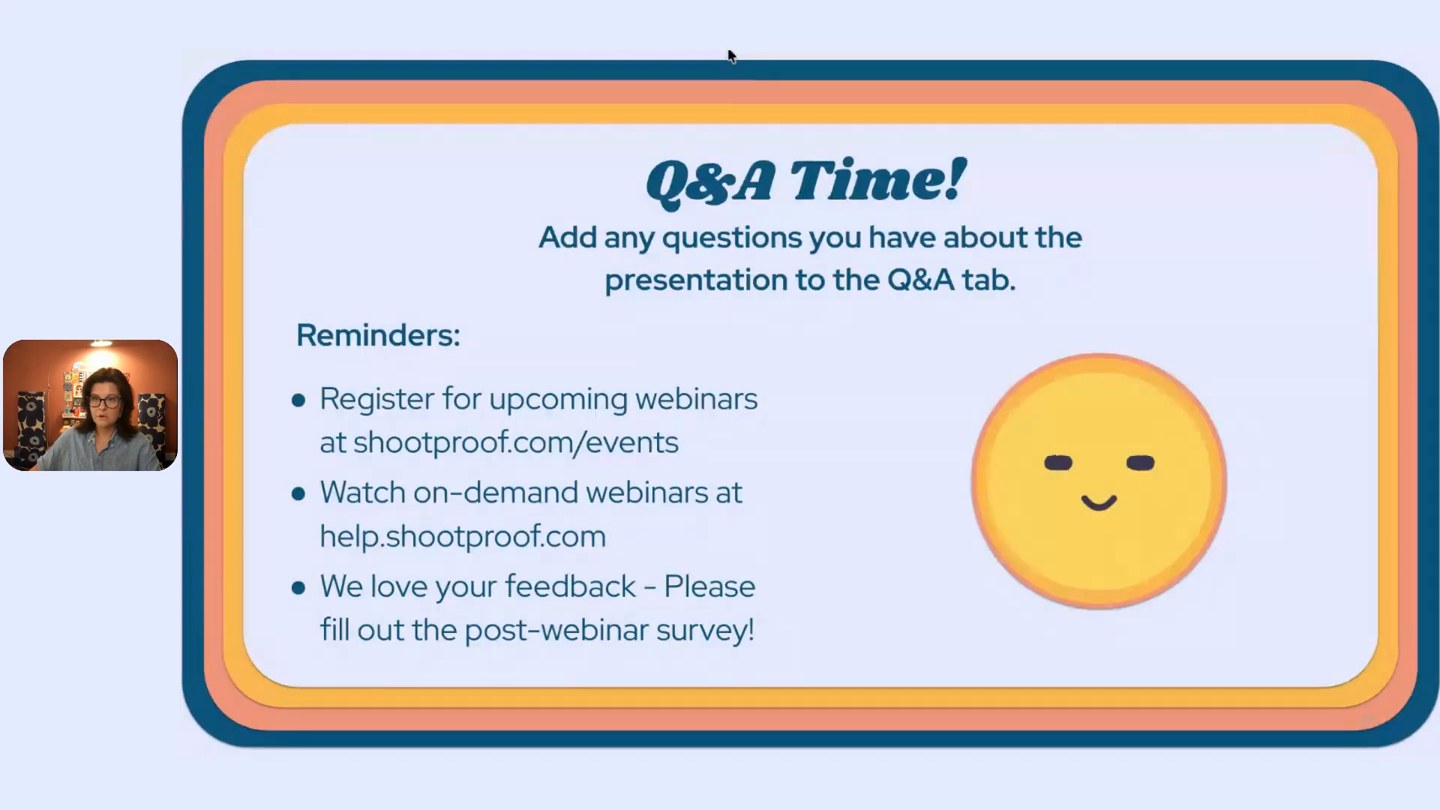
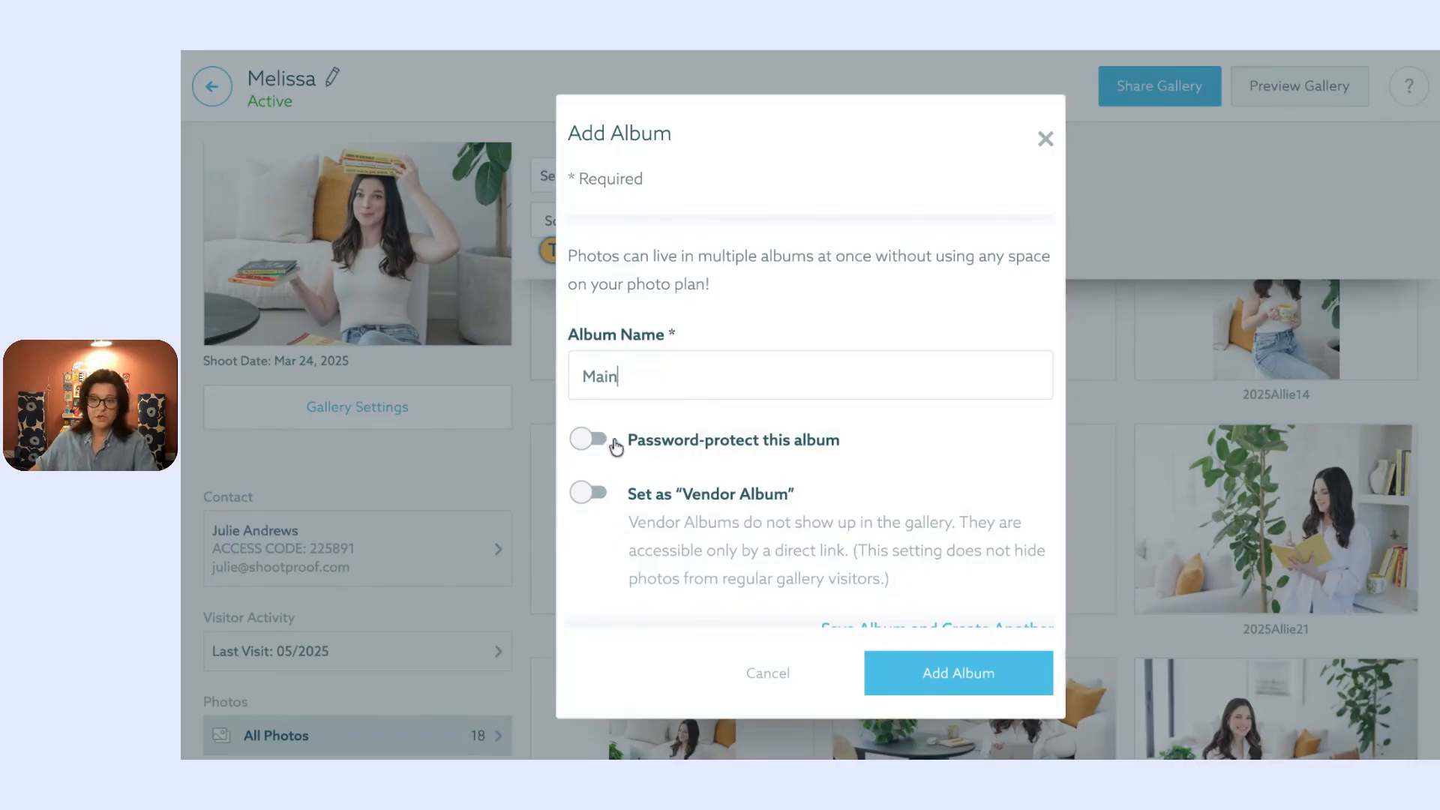
Step: Create the Main album with password protection turned on and a password entered
click(592, 446)
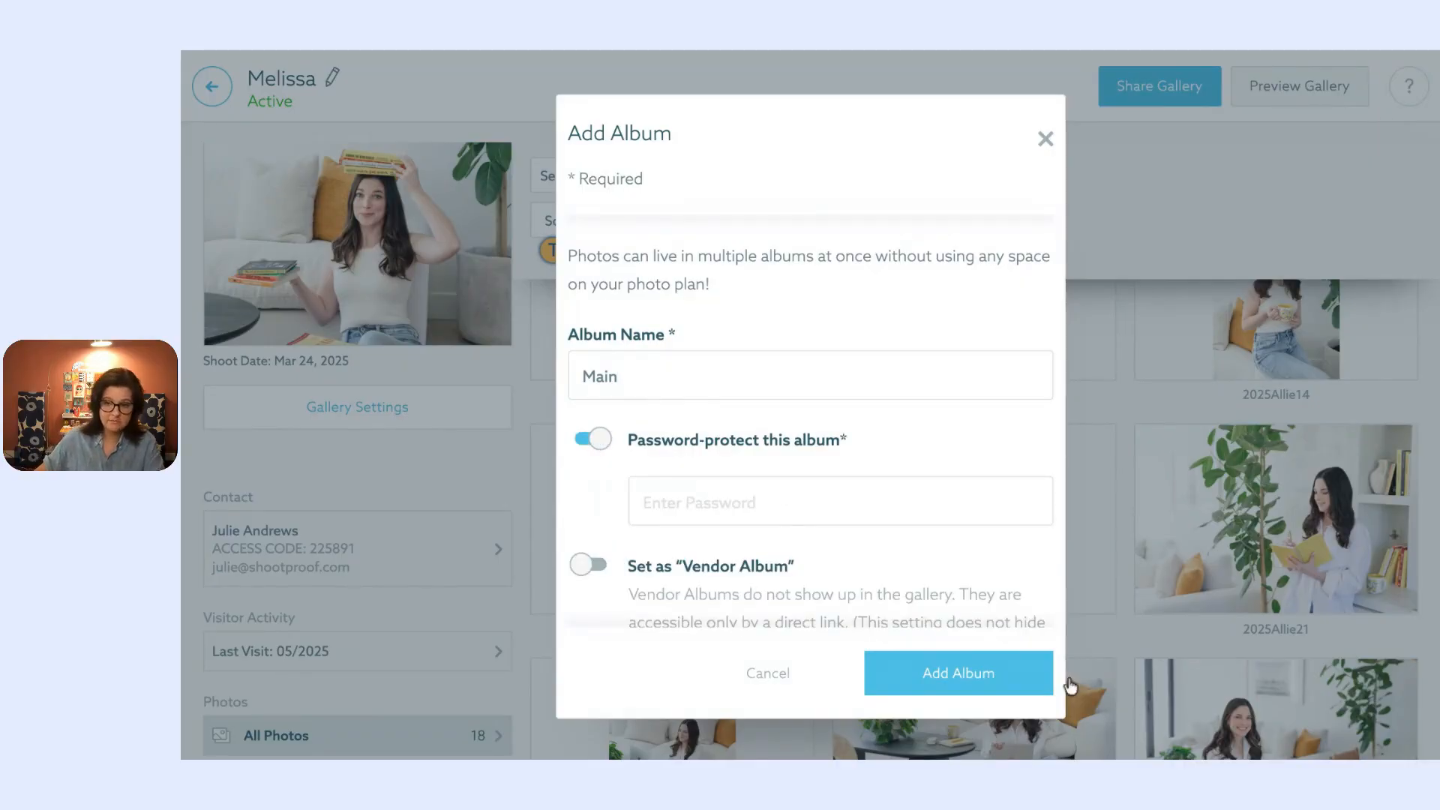
click(1023, 678)
click(720, 491)
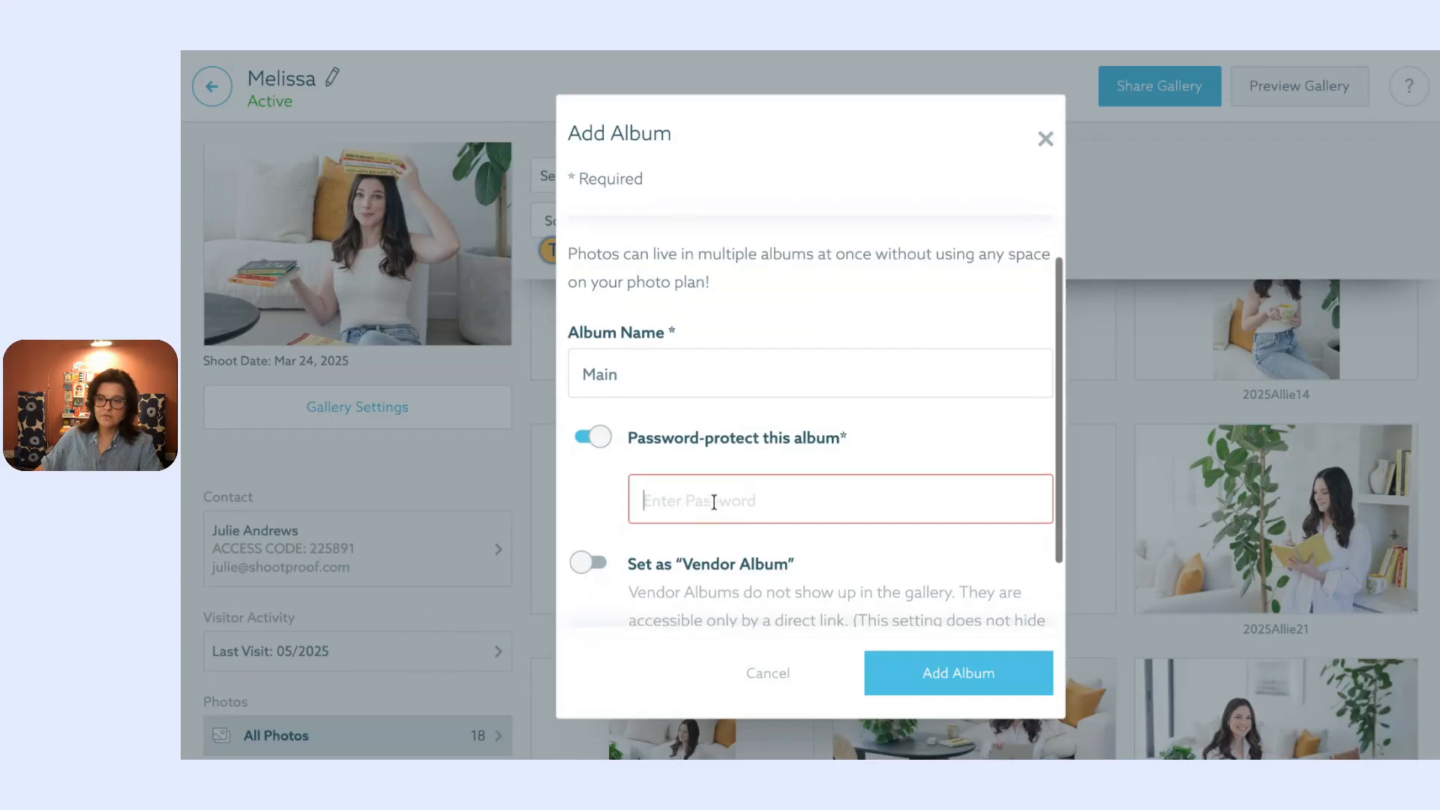
text(password)
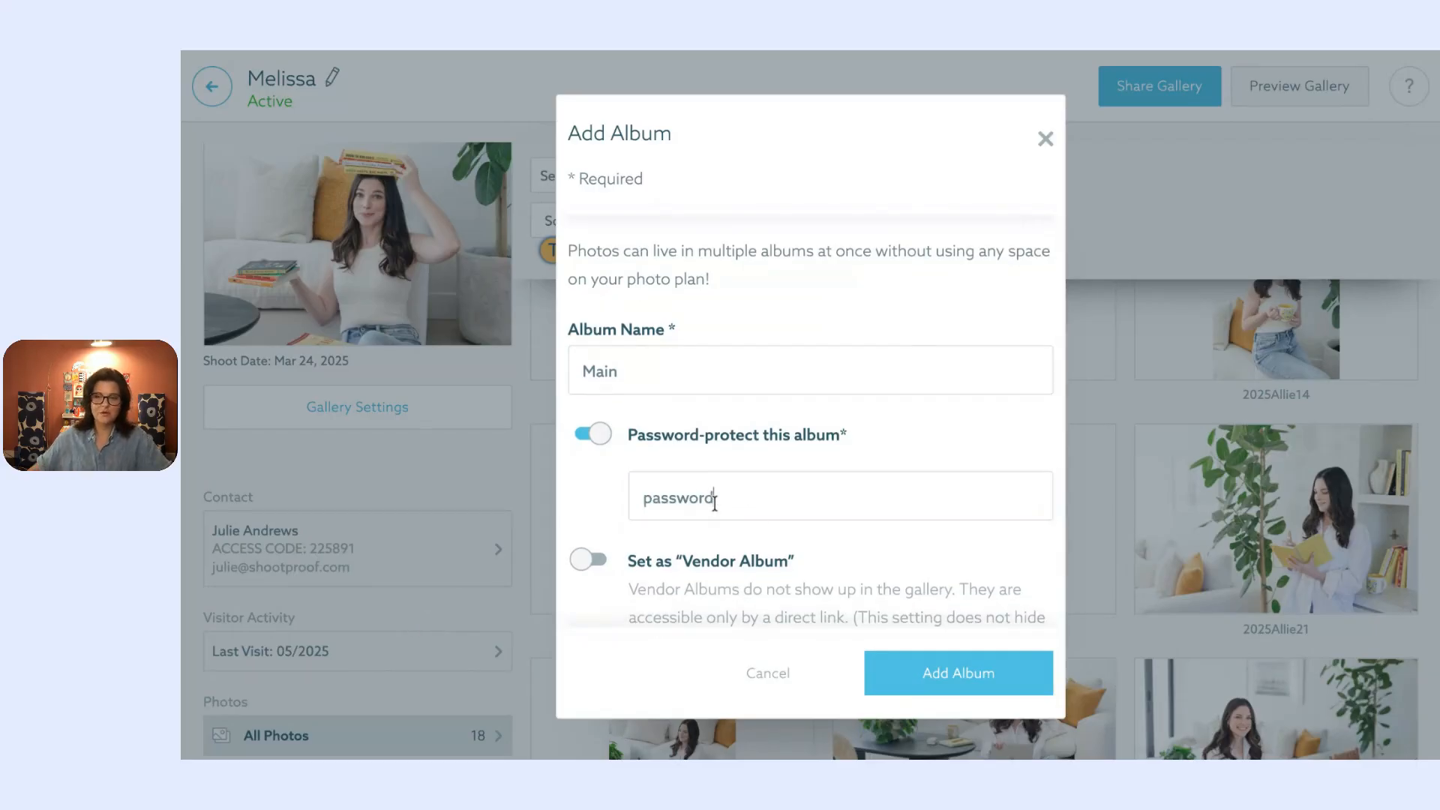
scroll(803, 533, down, 1)
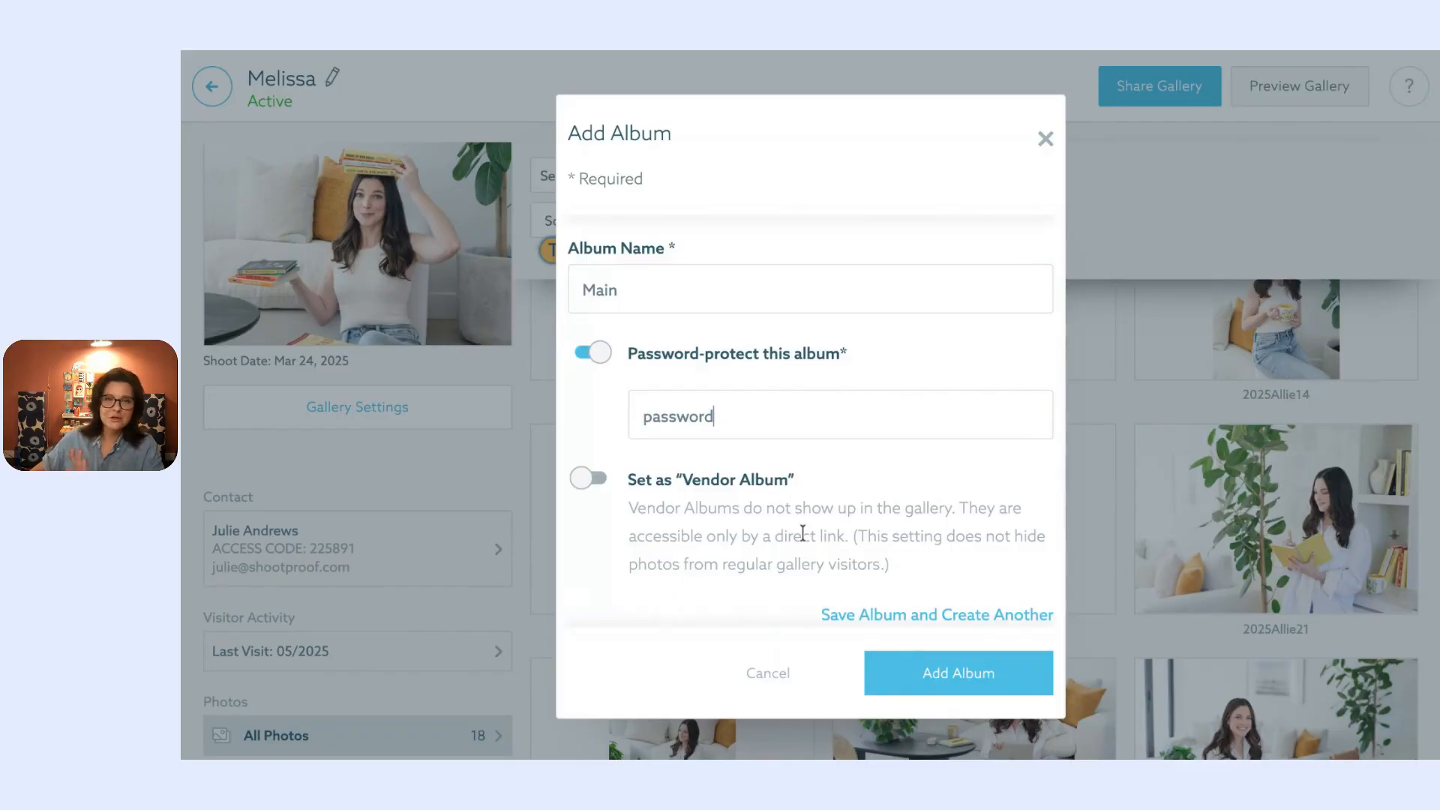
click(959, 671)
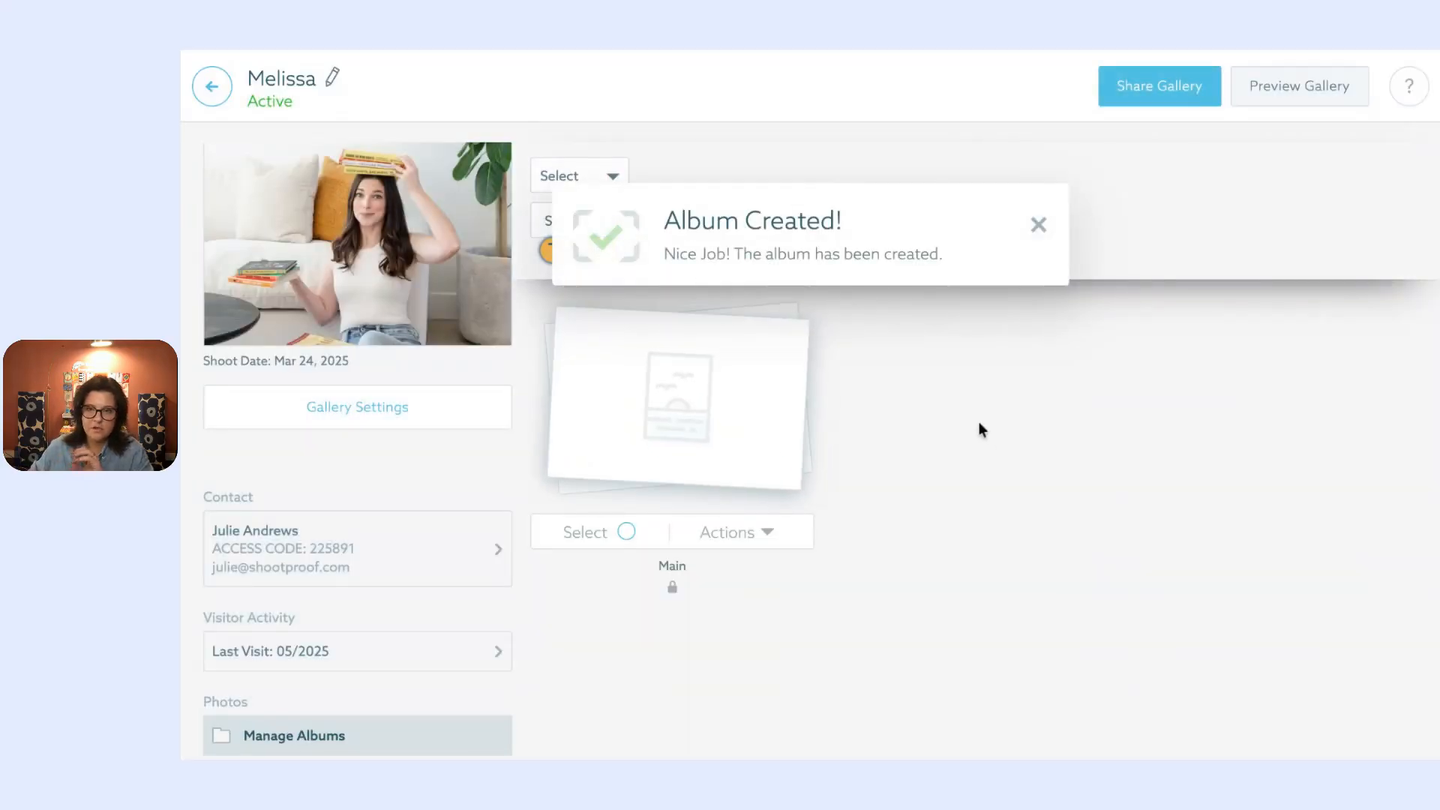
Step: Add a second, unprotected album named 'Secondary', then open Gallery Settings
scroll(354, 559, down, 3)
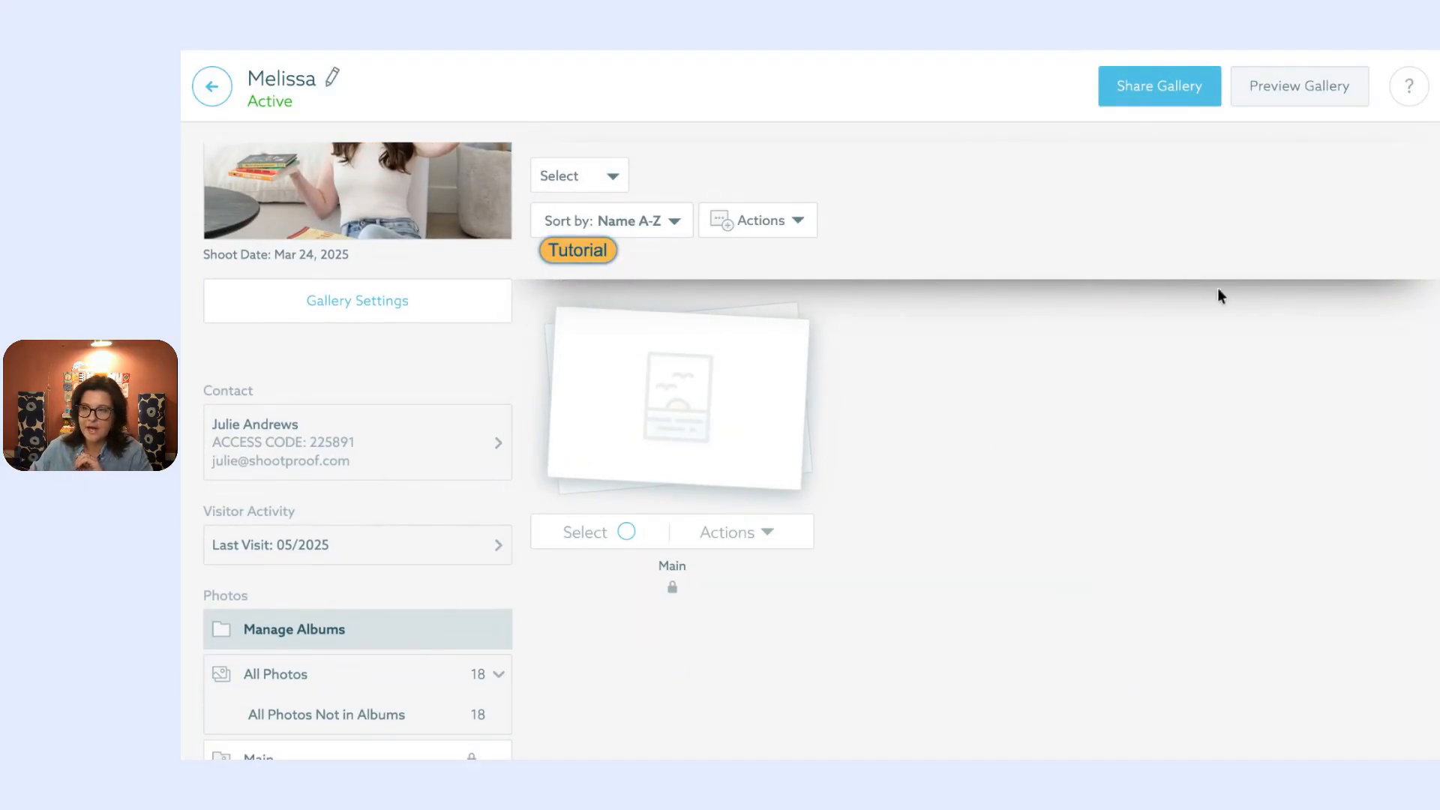
click(801, 220)
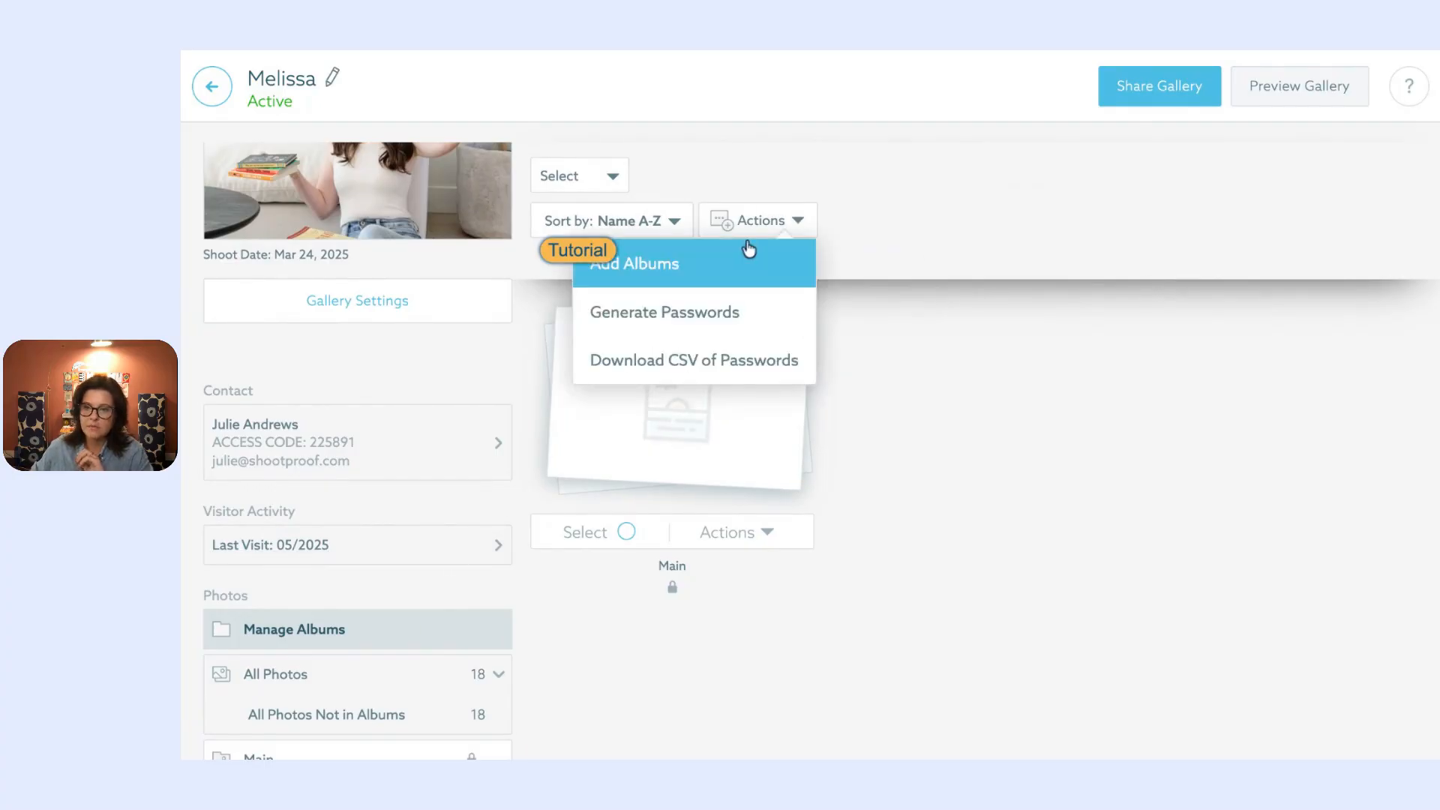
click(739, 255)
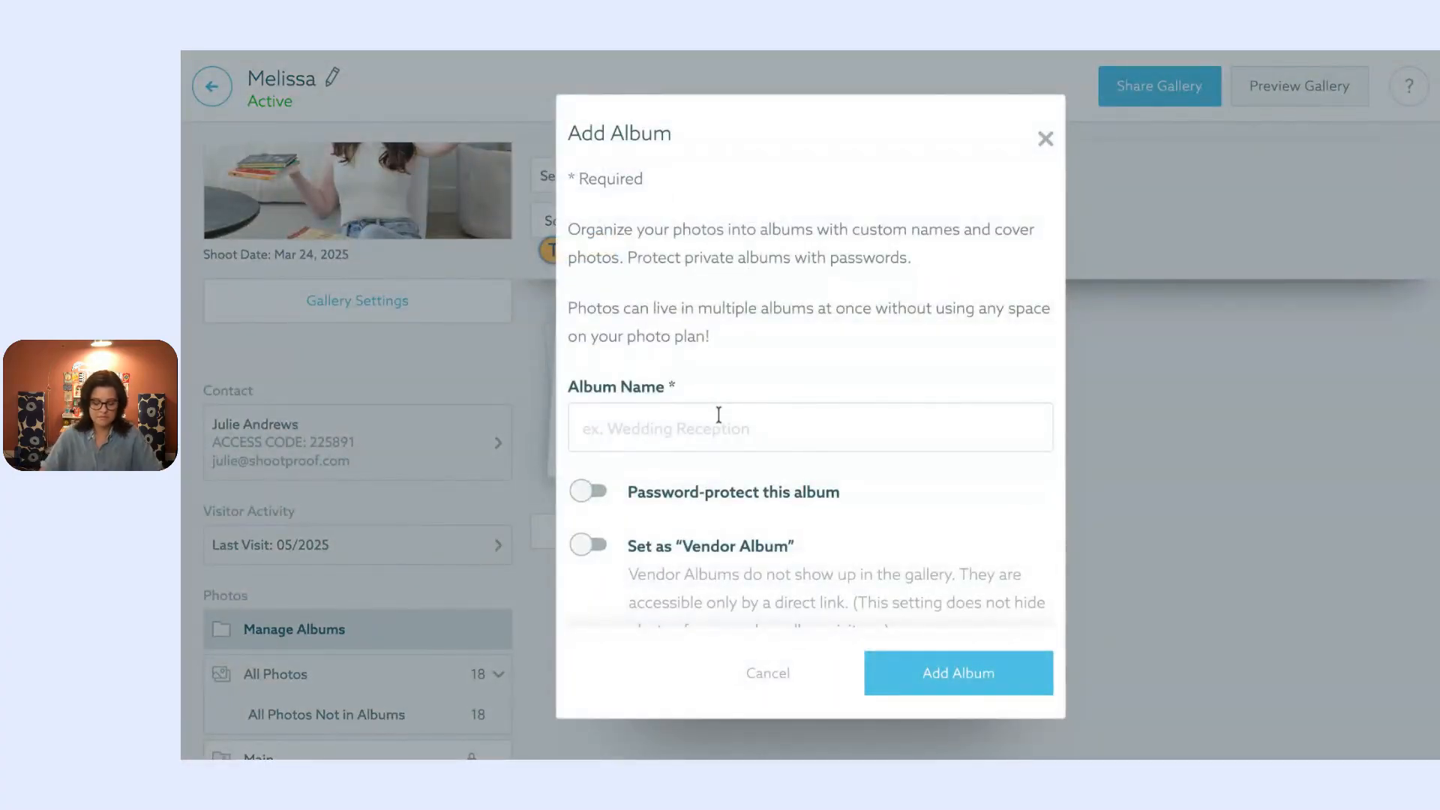
text(Secondary)
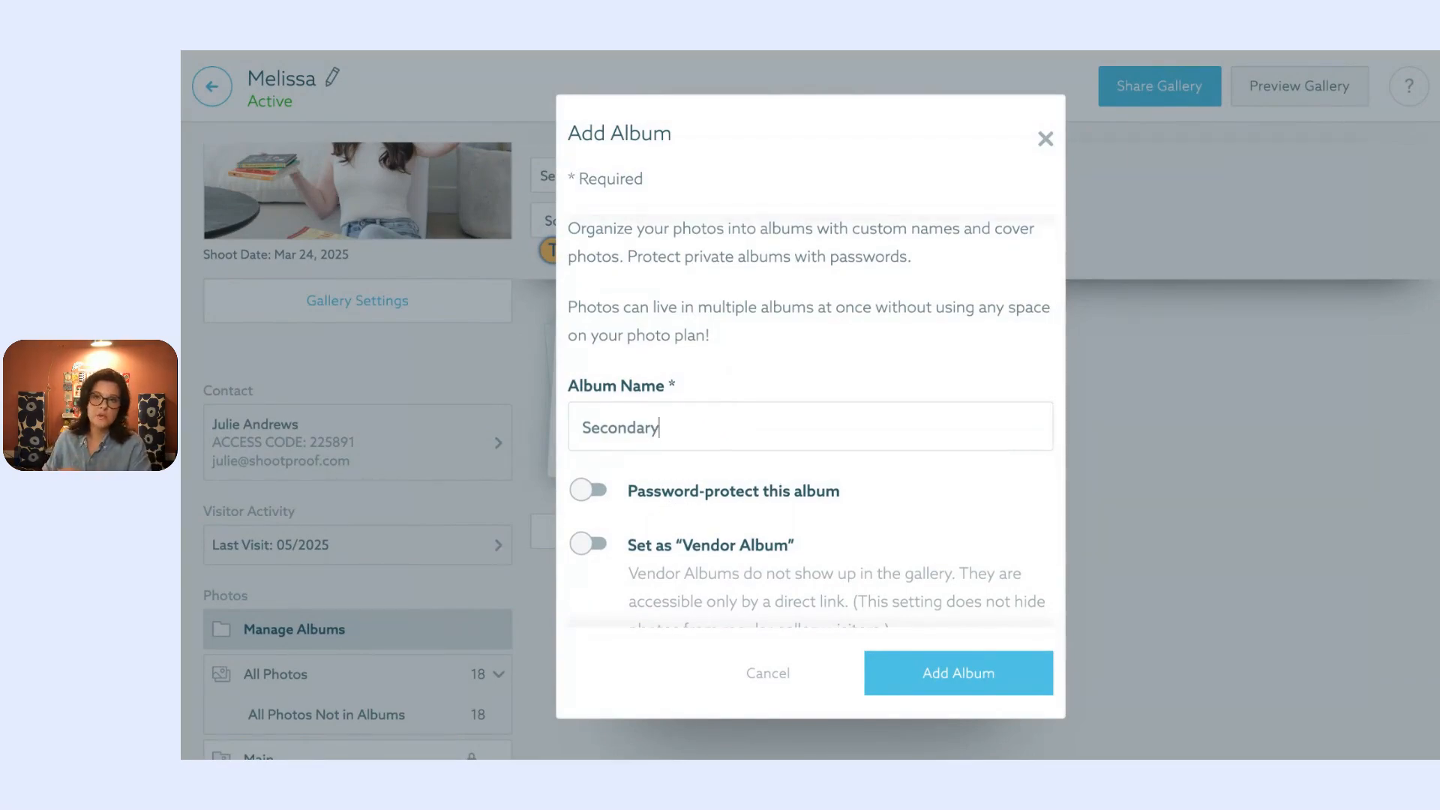
click(964, 675)
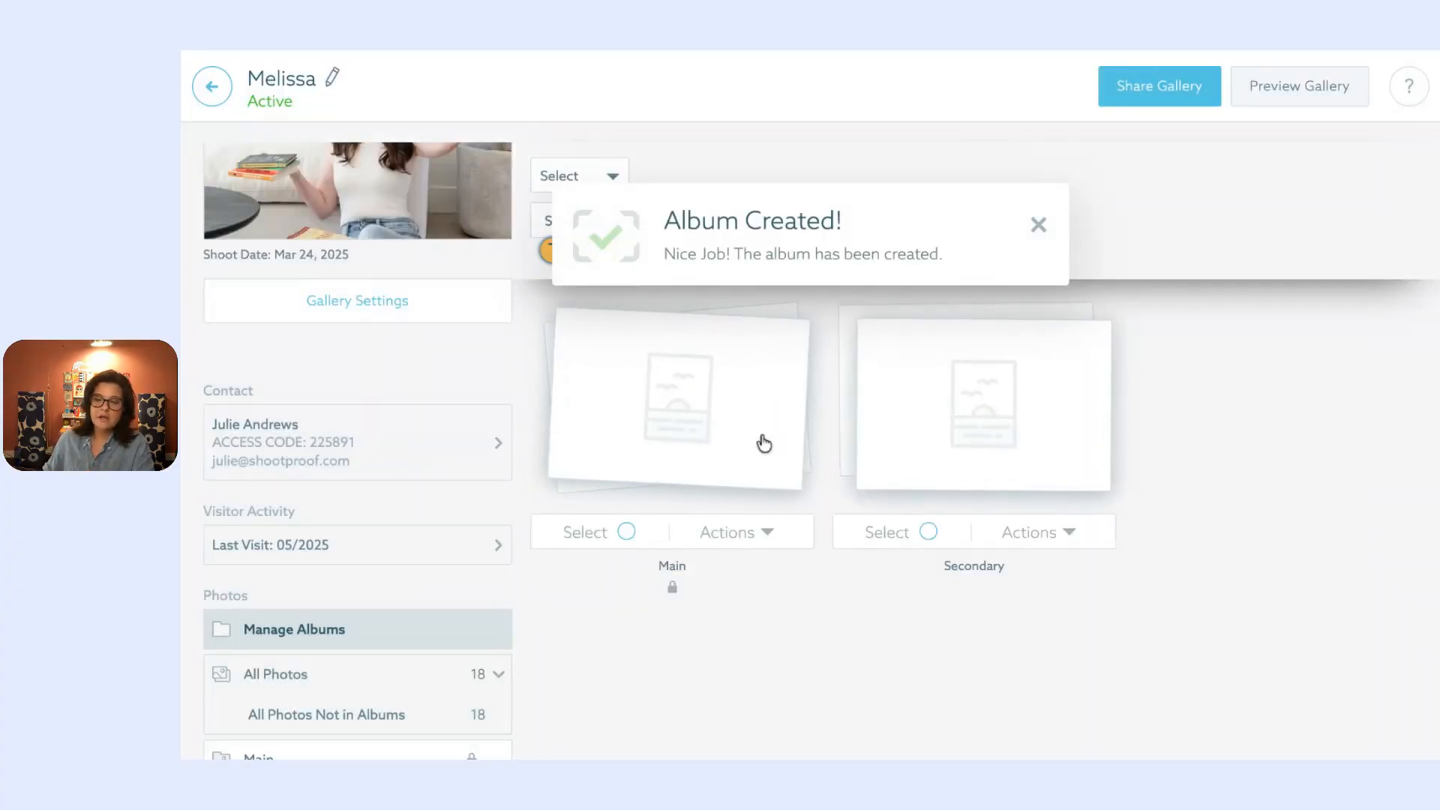
click(415, 311)
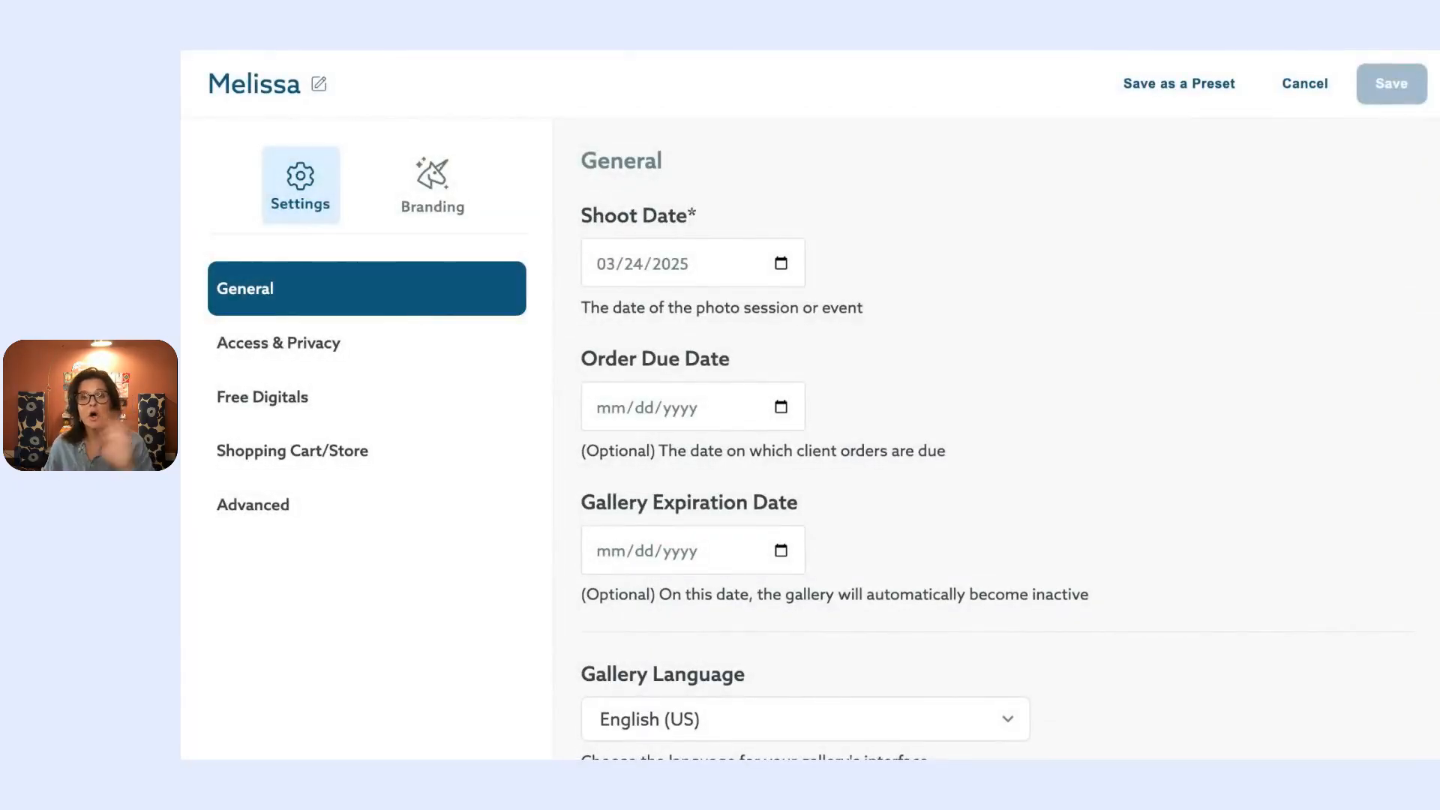
Step: Switch on Hide the 'All Photos' Album in Advanced settings and save
click(301, 502)
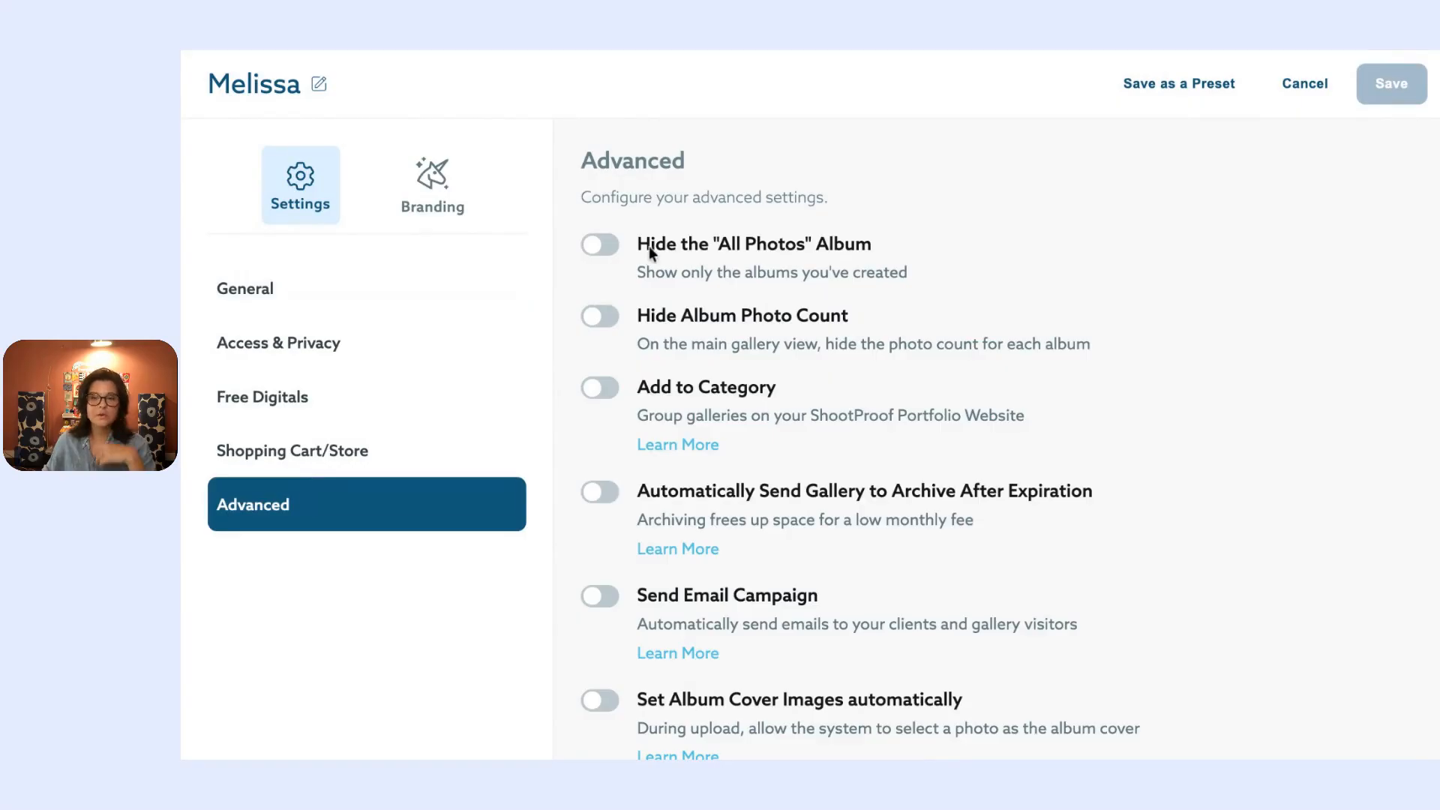
click(615, 253)
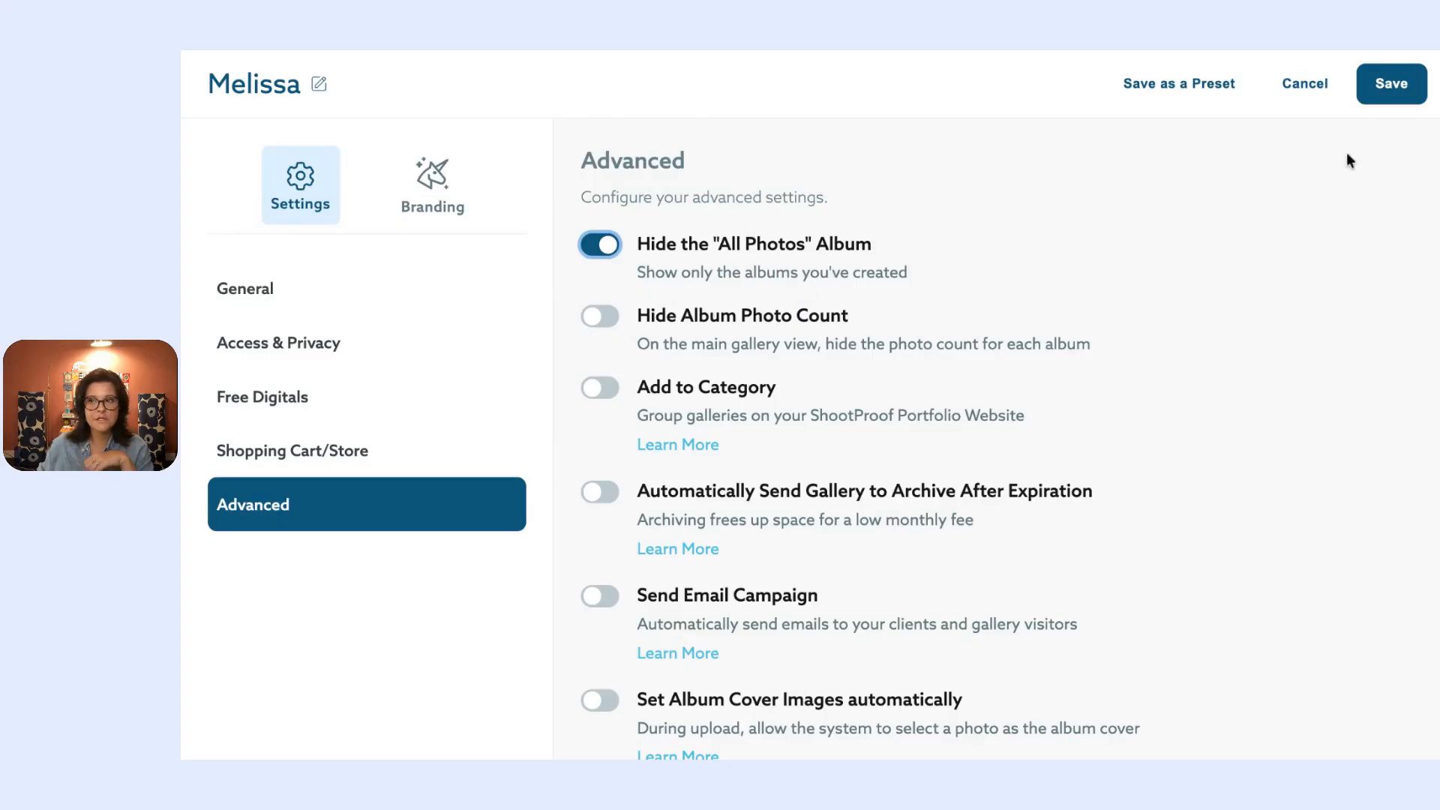
click(1381, 87)
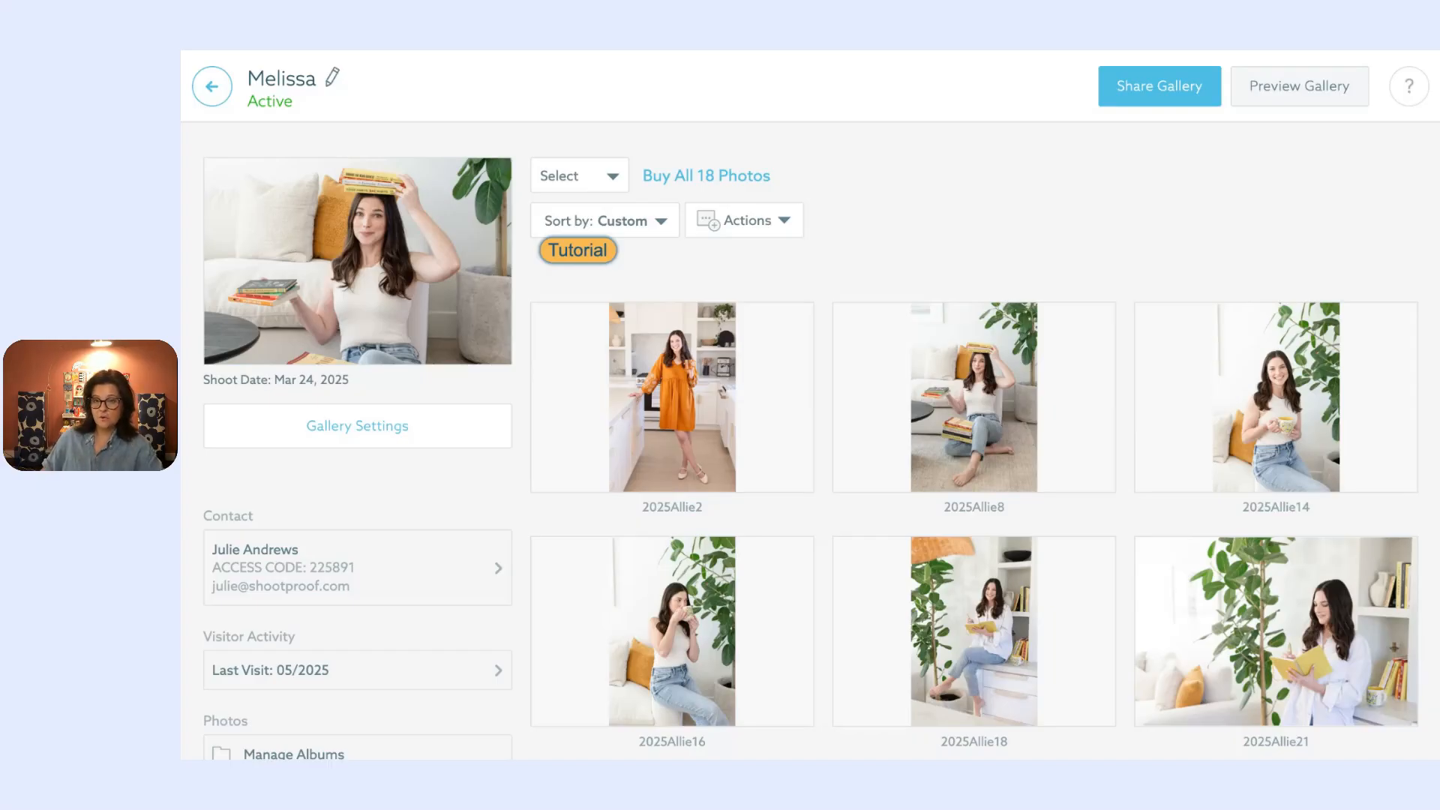
Step: Start a free digital rule for a specific album, then discard it and cancel Gallery Settings
key(Right)
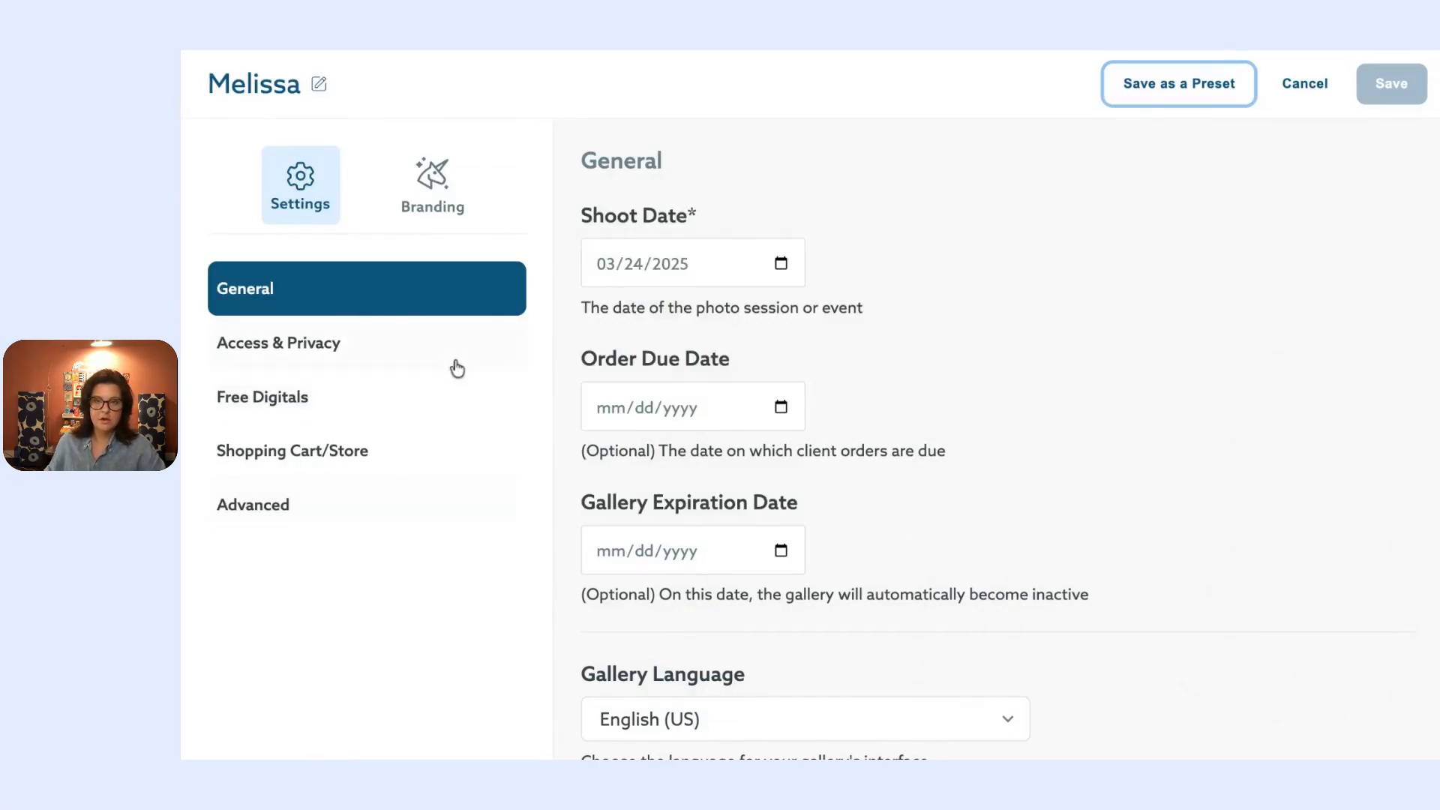
click(334, 410)
click(934, 472)
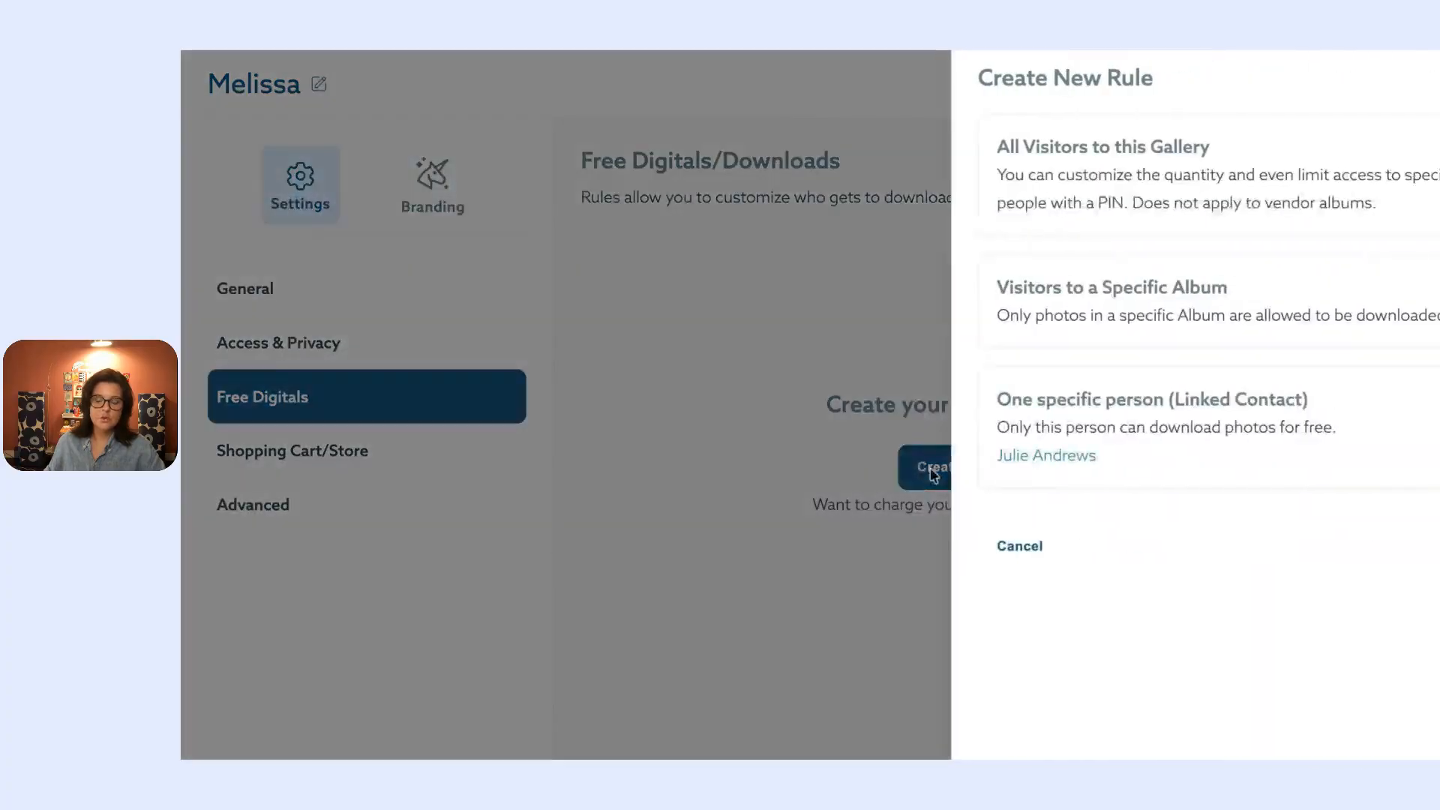
click(1117, 303)
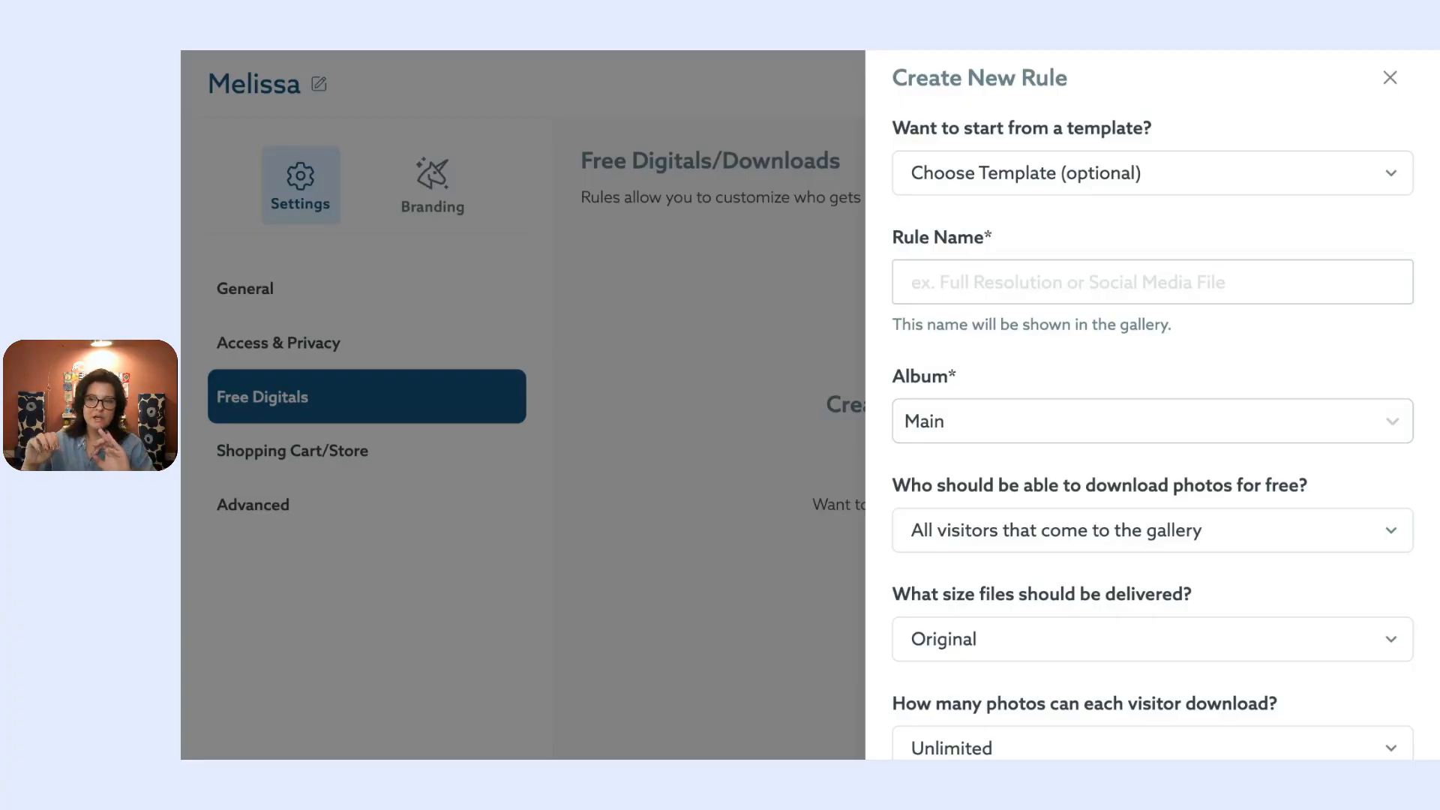
click(1389, 79)
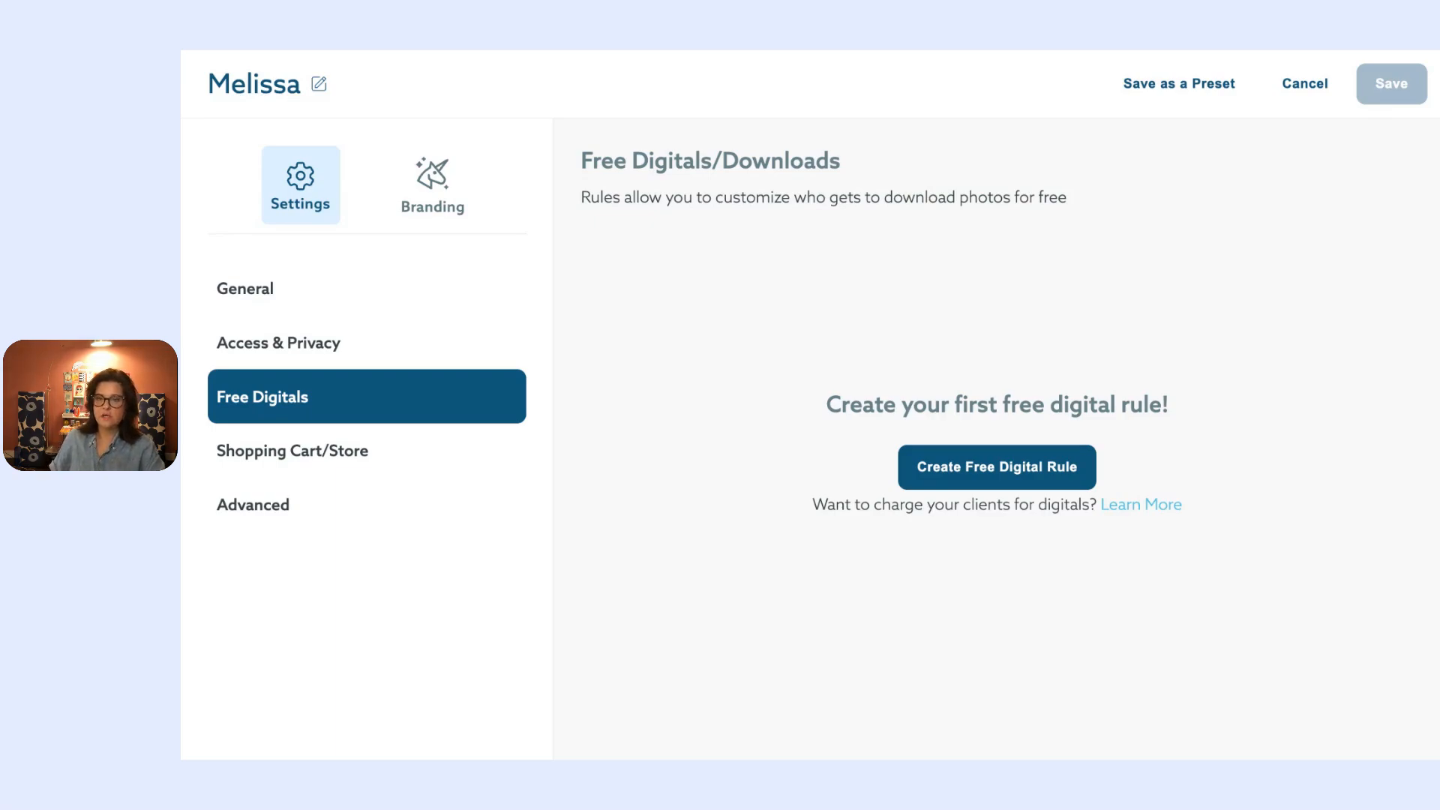
click(1308, 85)
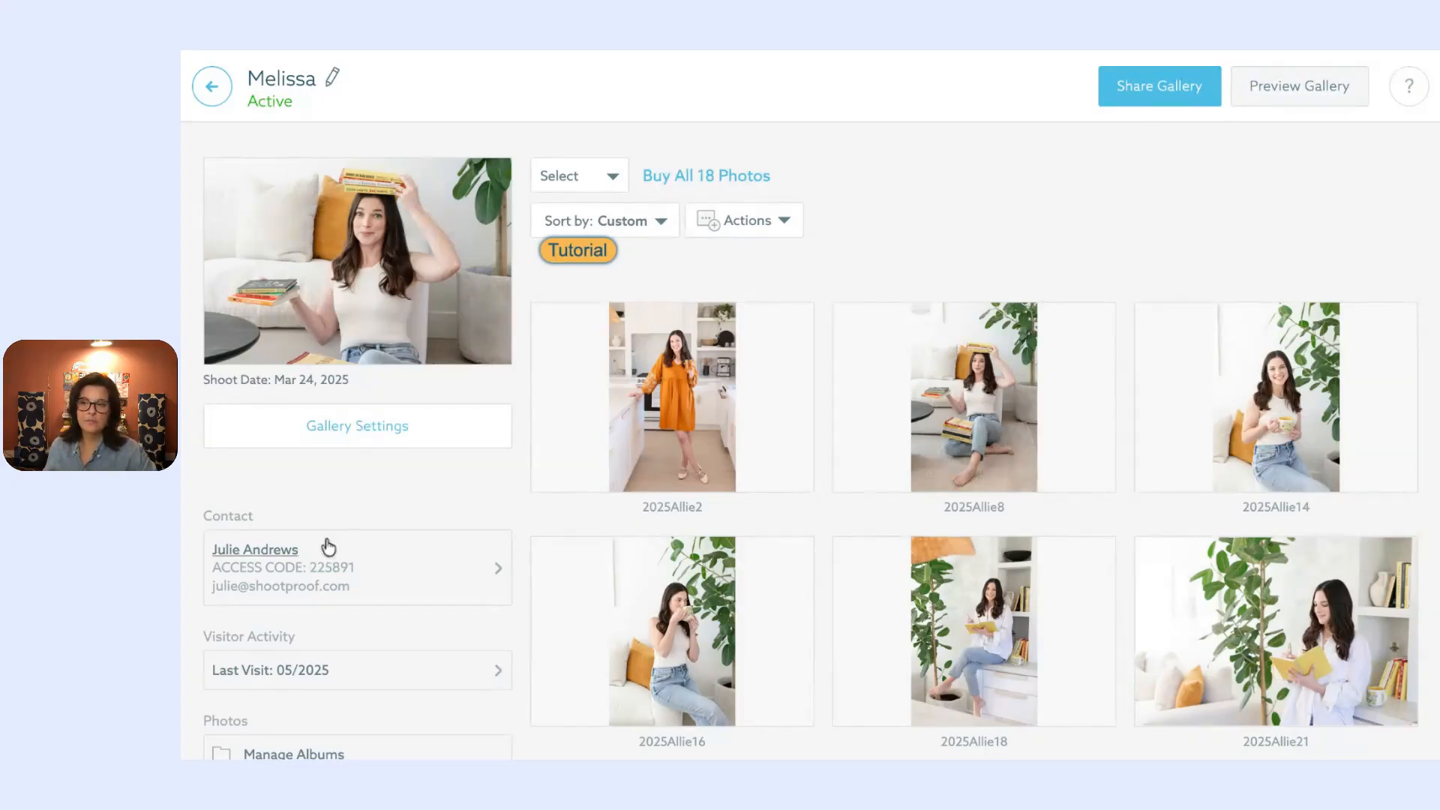
Step: Generate random passwords for both the Main and Secondary albums using Select All
scroll(388, 446, down, 2)
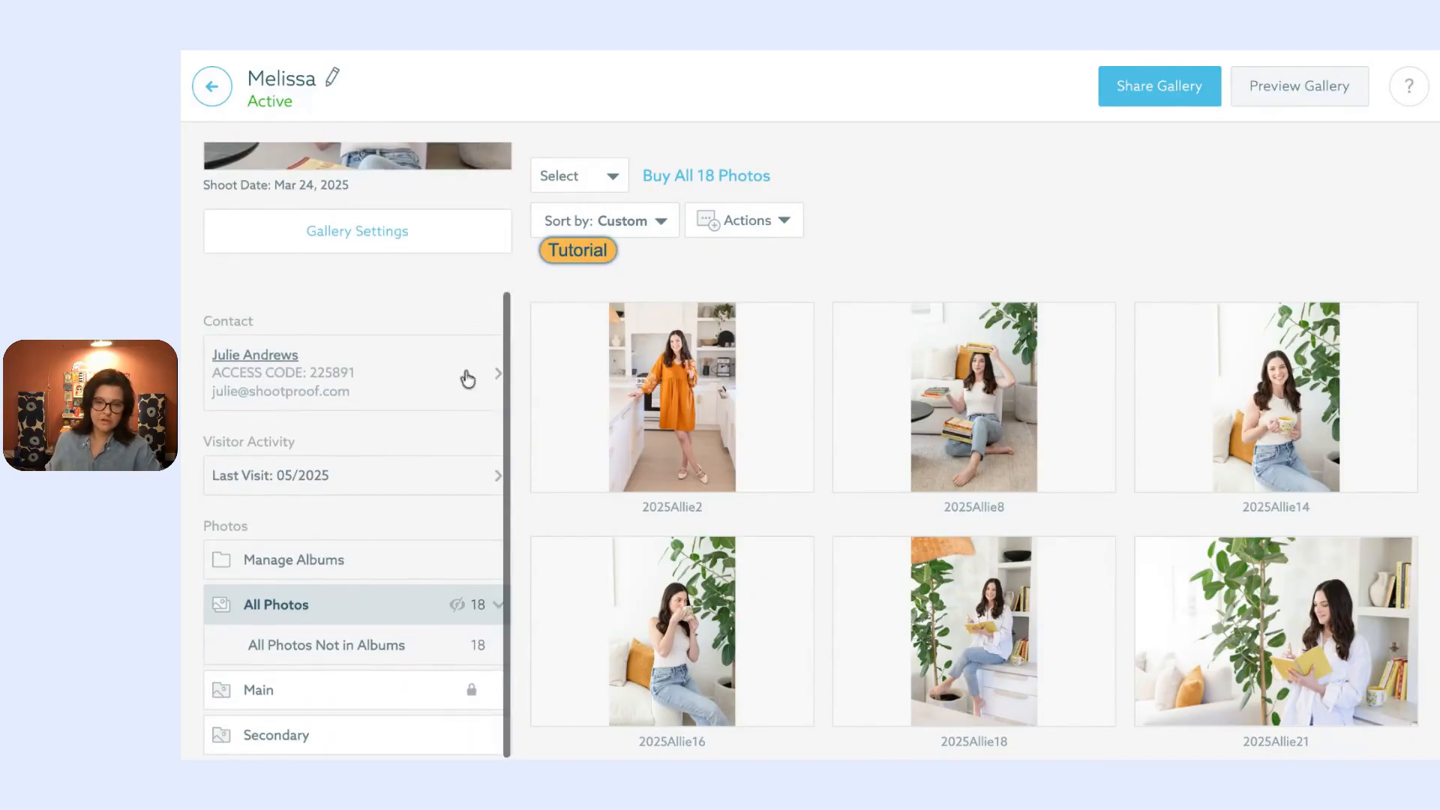
click(408, 554)
click(783, 221)
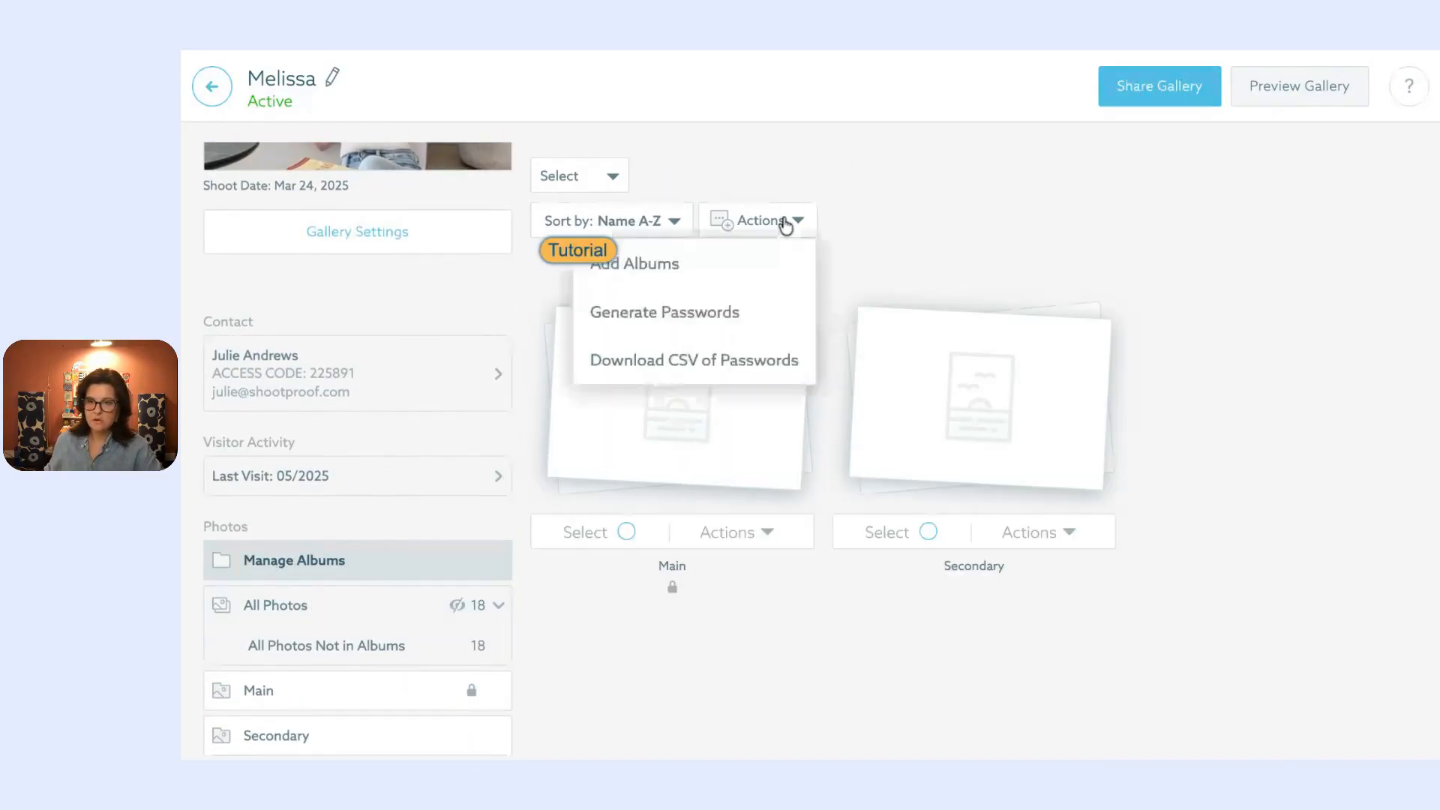
click(806, 221)
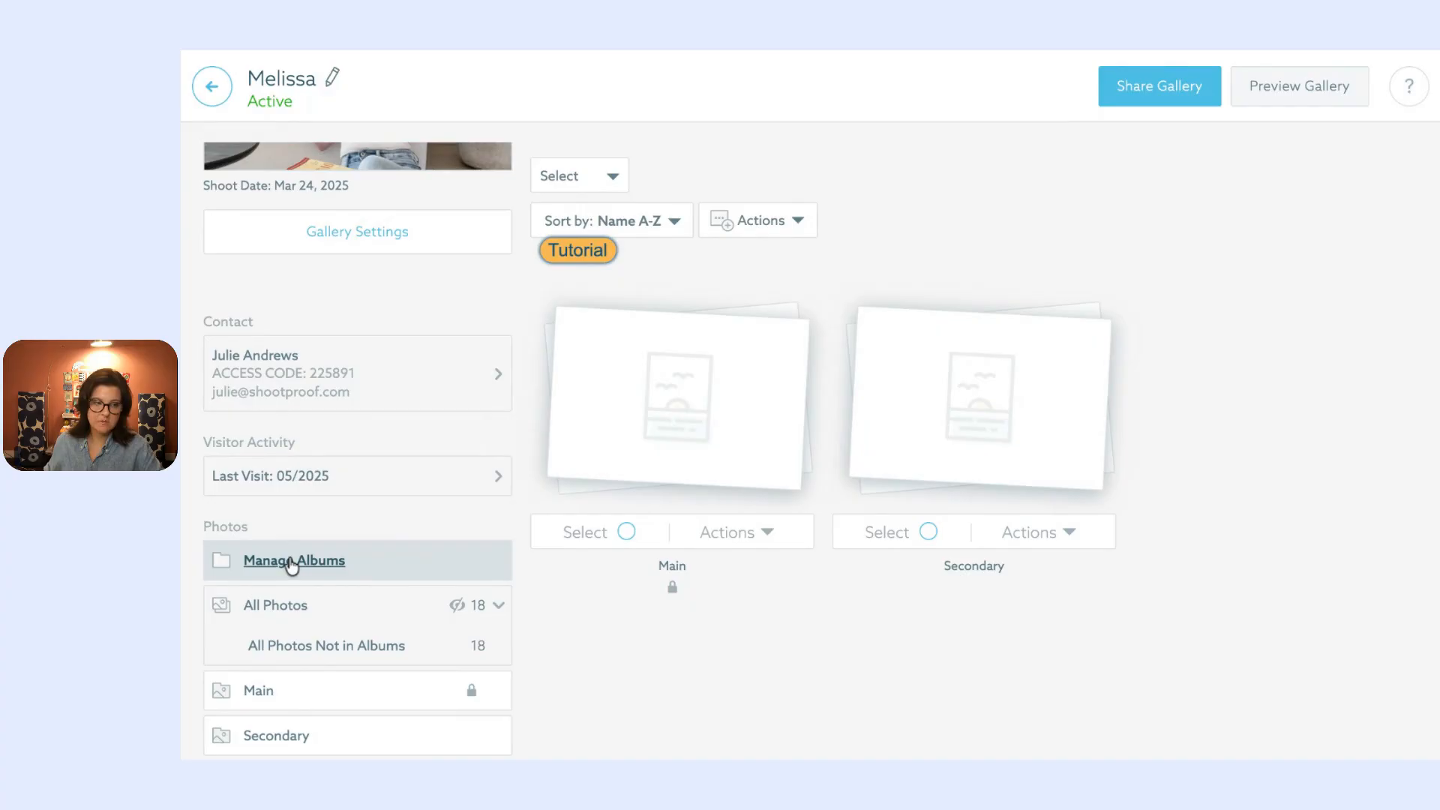
click(791, 232)
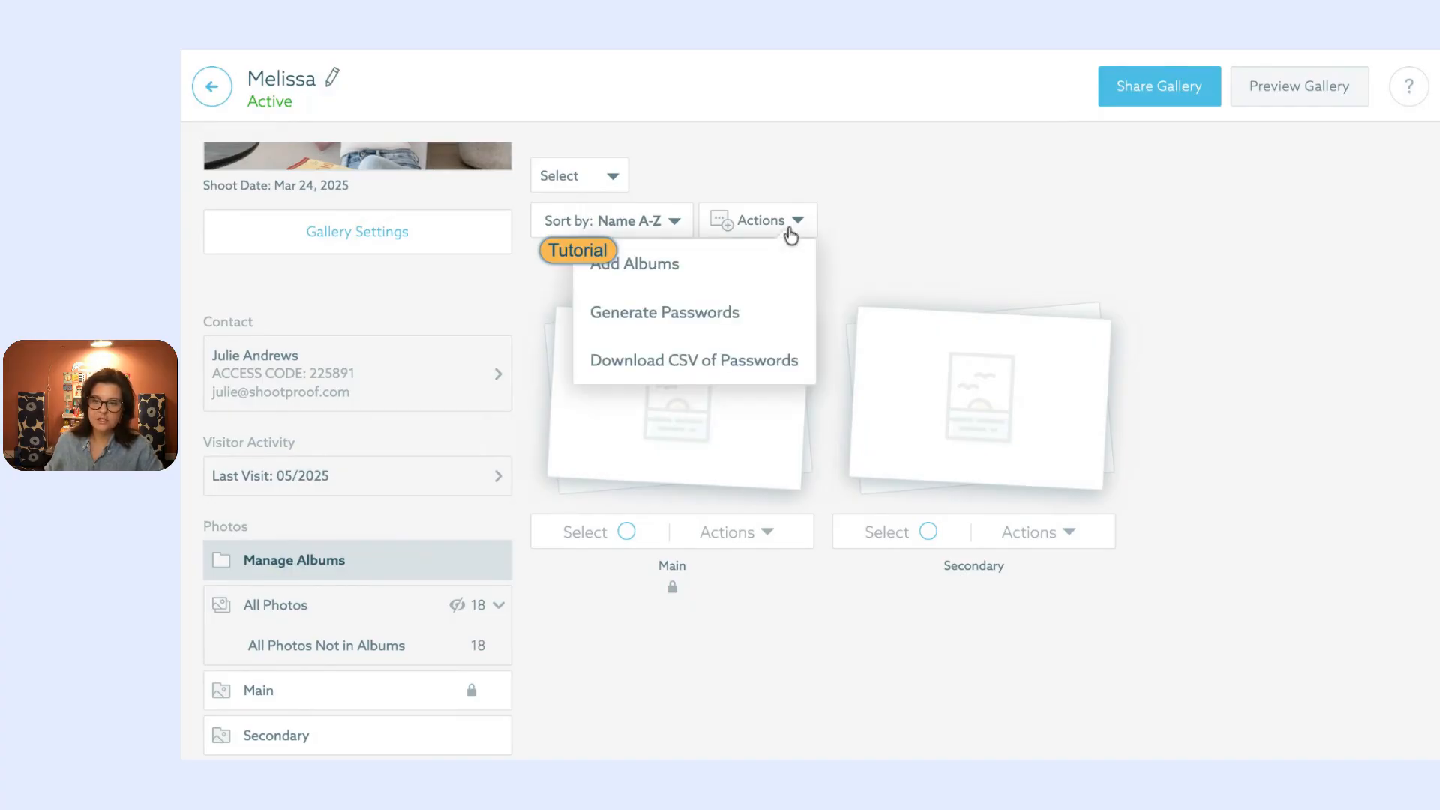
click(789, 315)
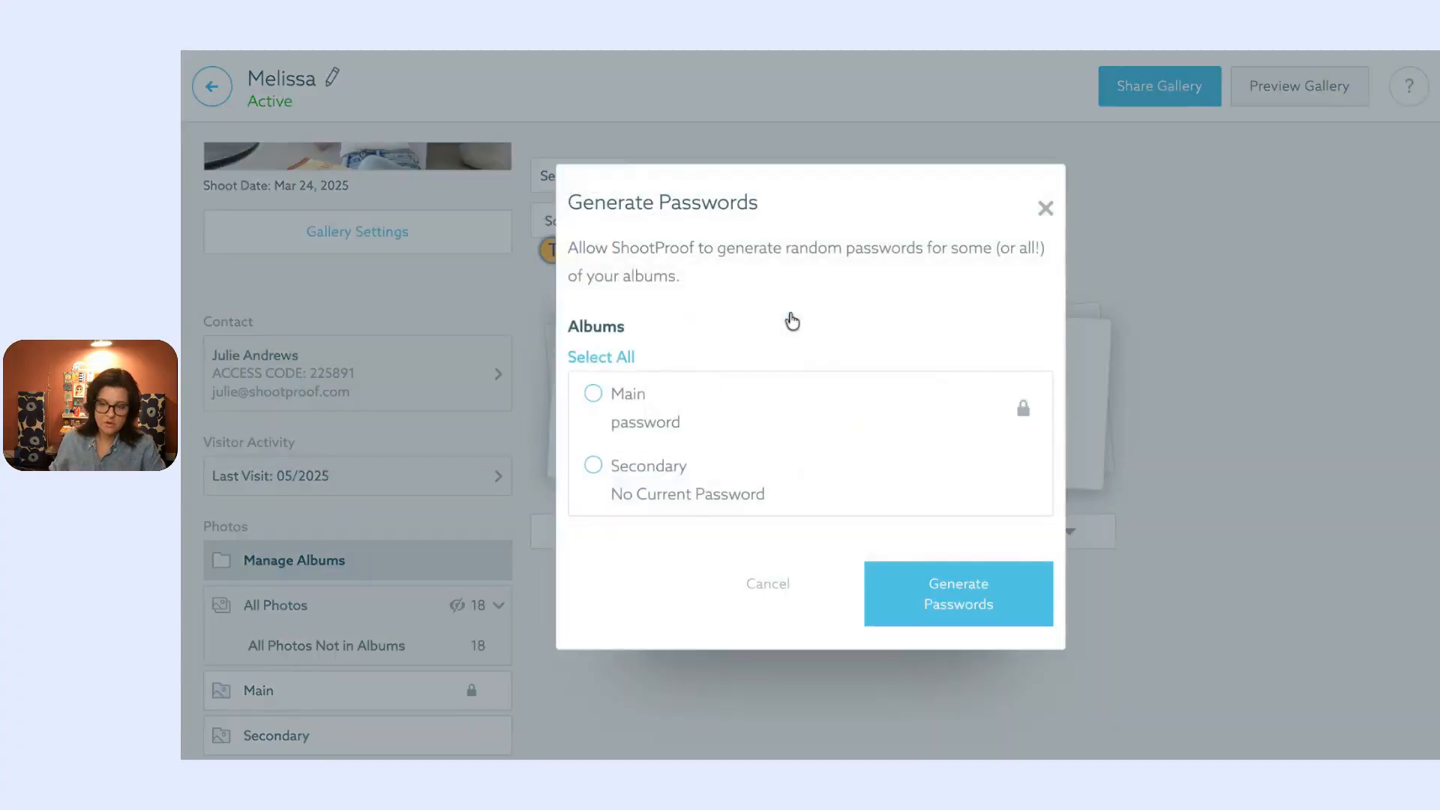
click(599, 396)
click(604, 467)
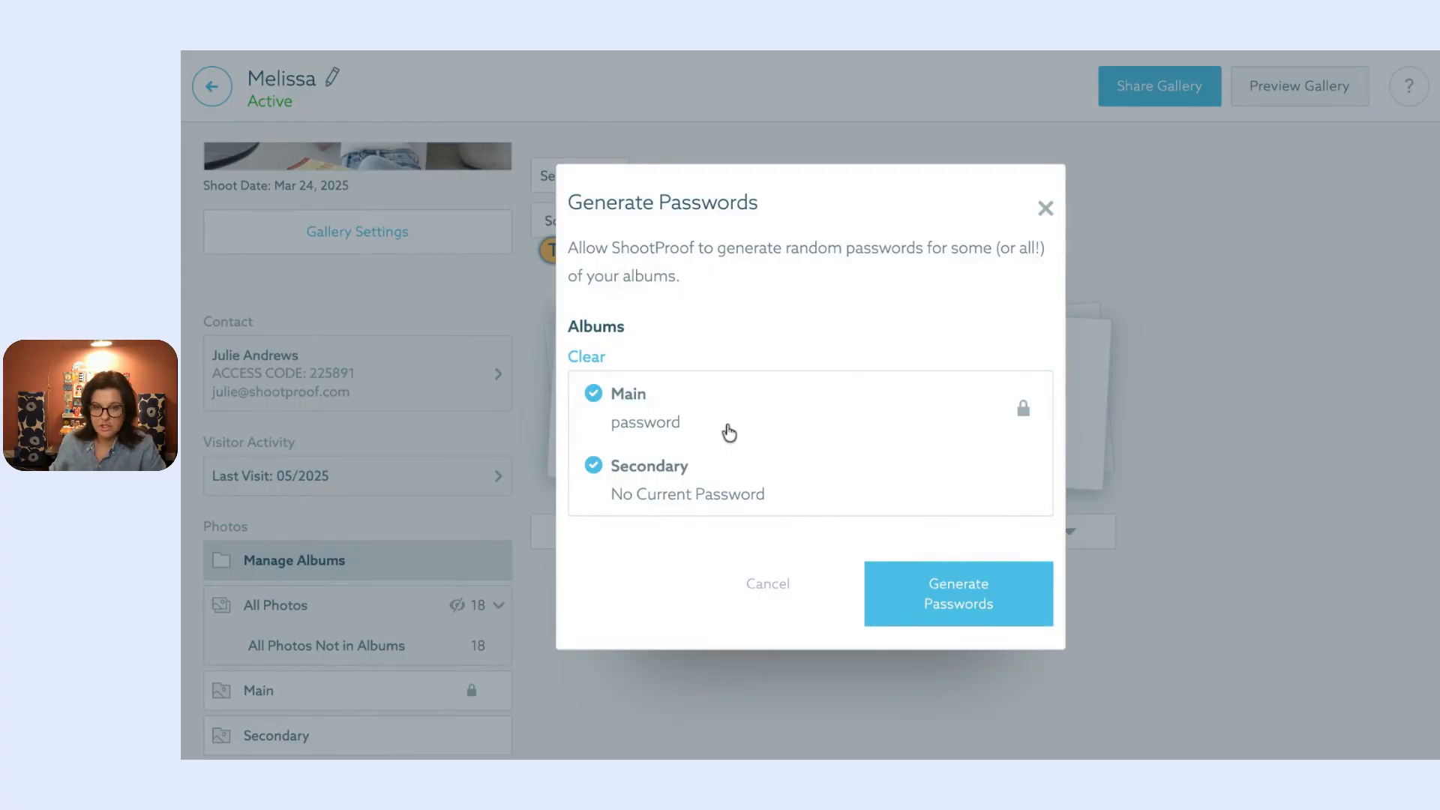
click(924, 597)
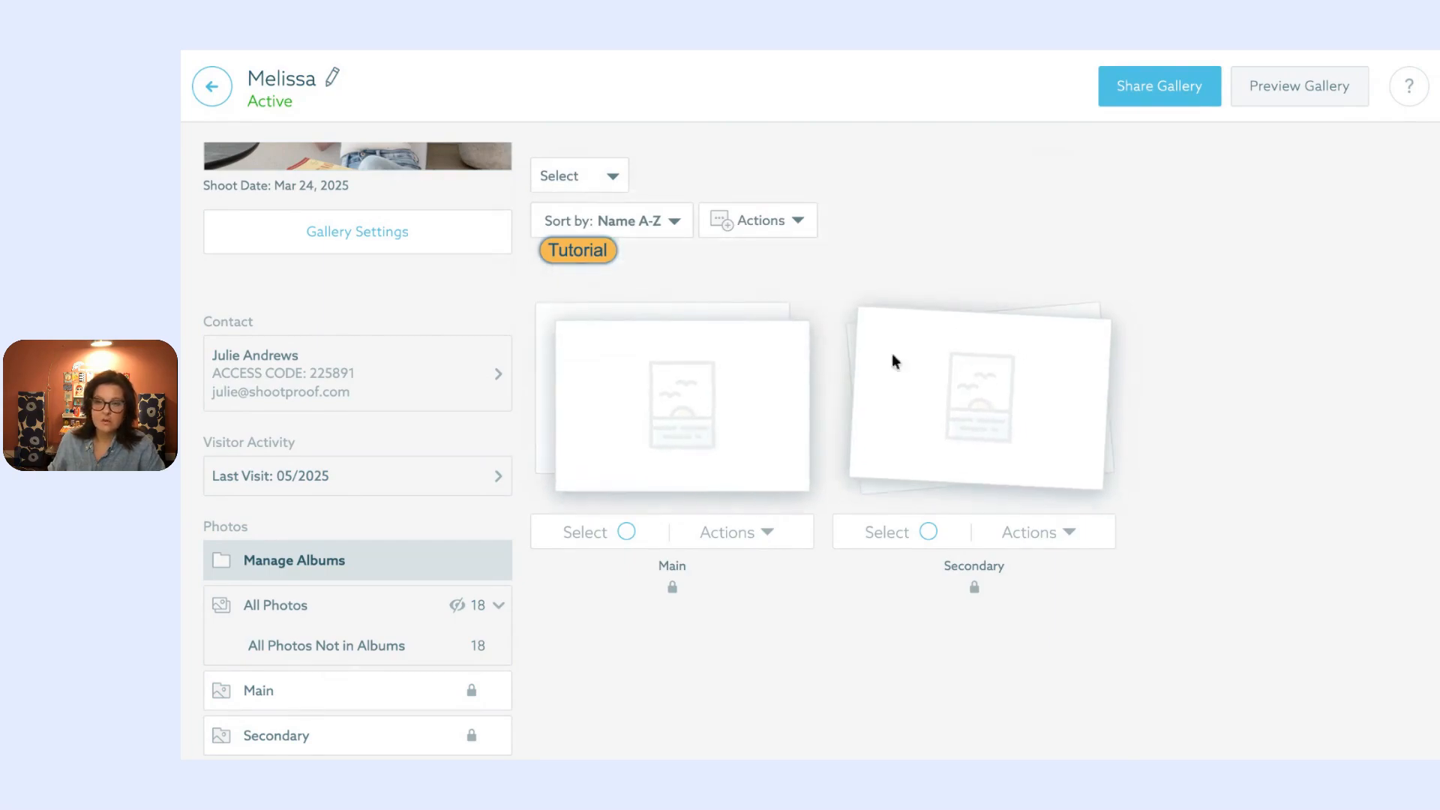
Step: Check the Main album's generated password and the CSV password export, then advance to Resource Library
click(764, 534)
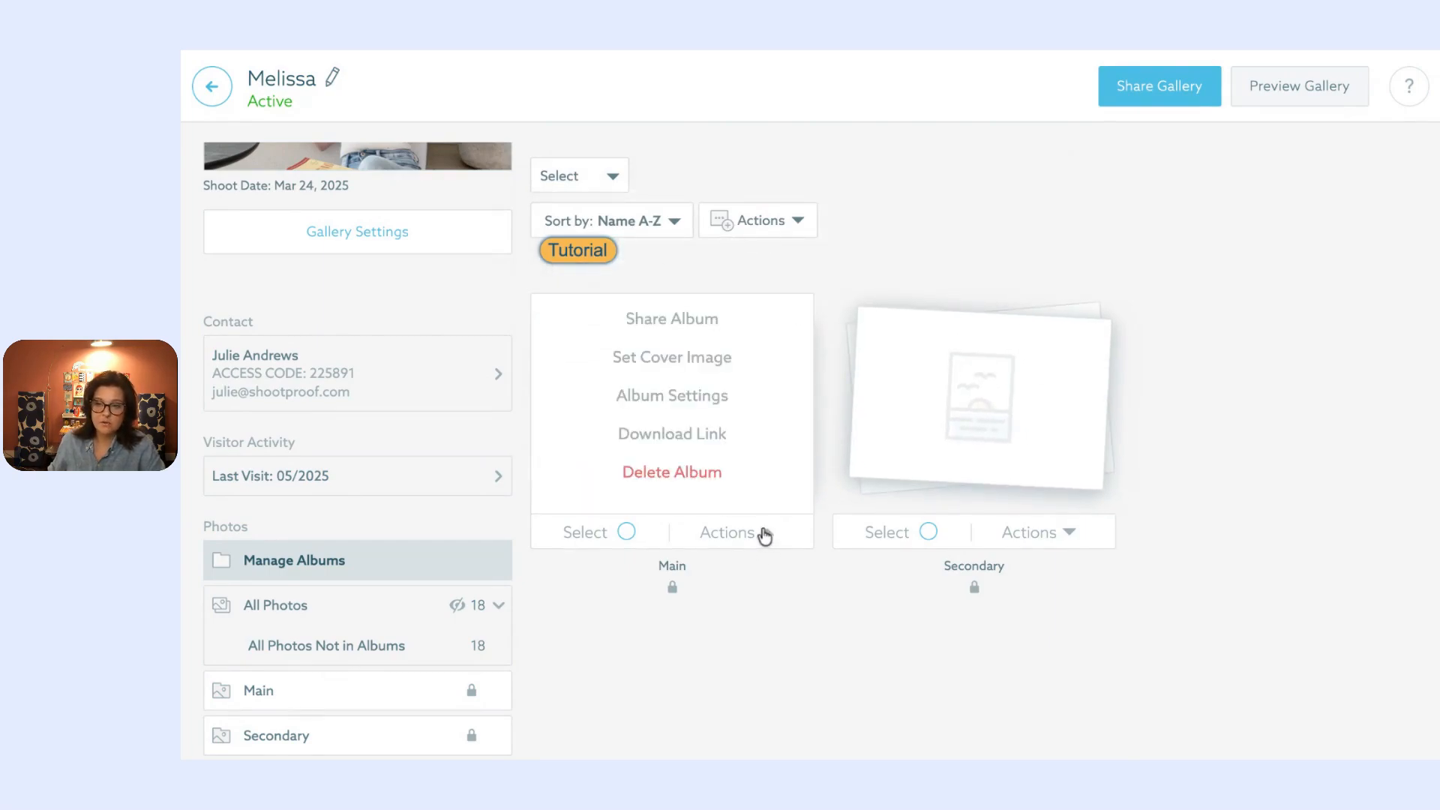
click(736, 398)
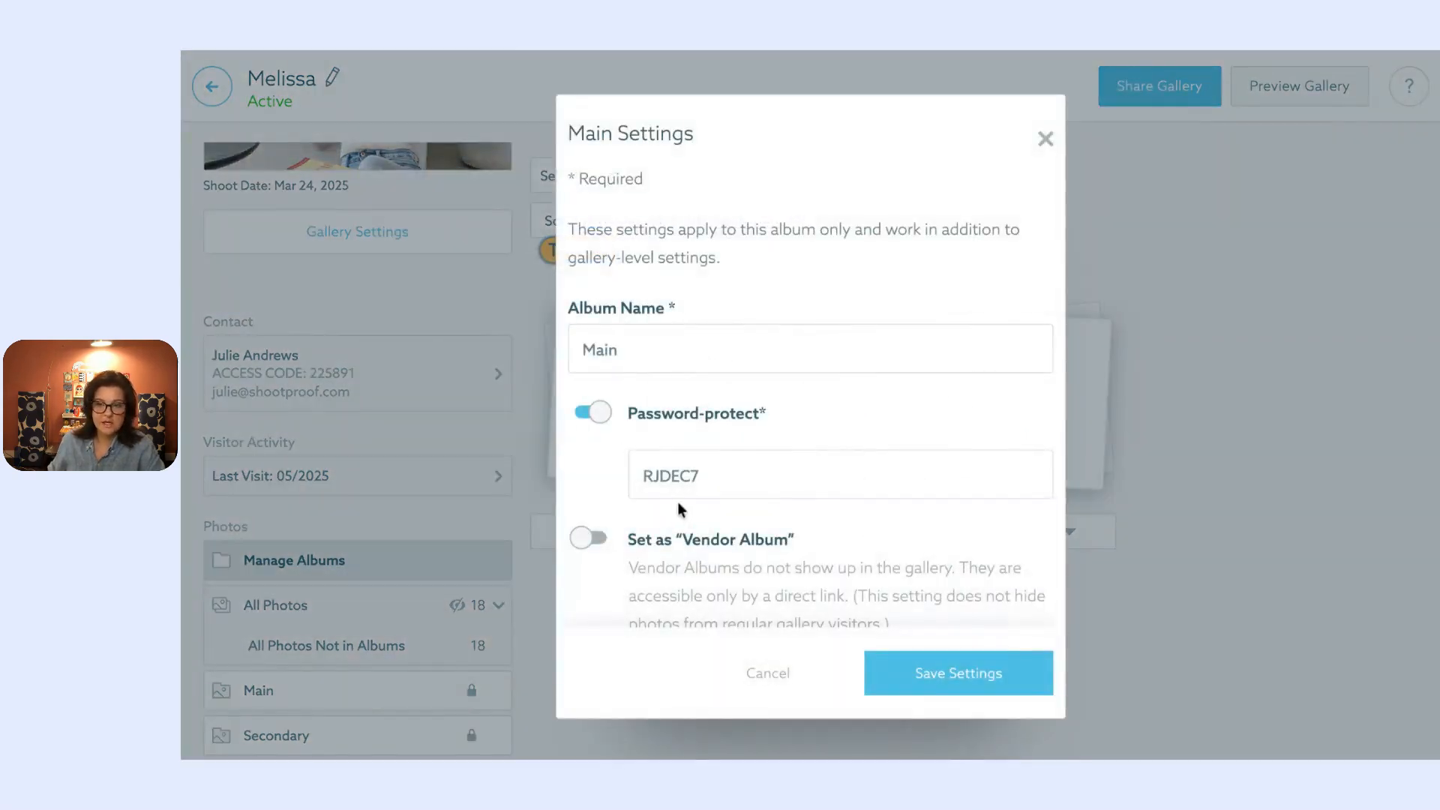
click(1064, 181)
click(744, 232)
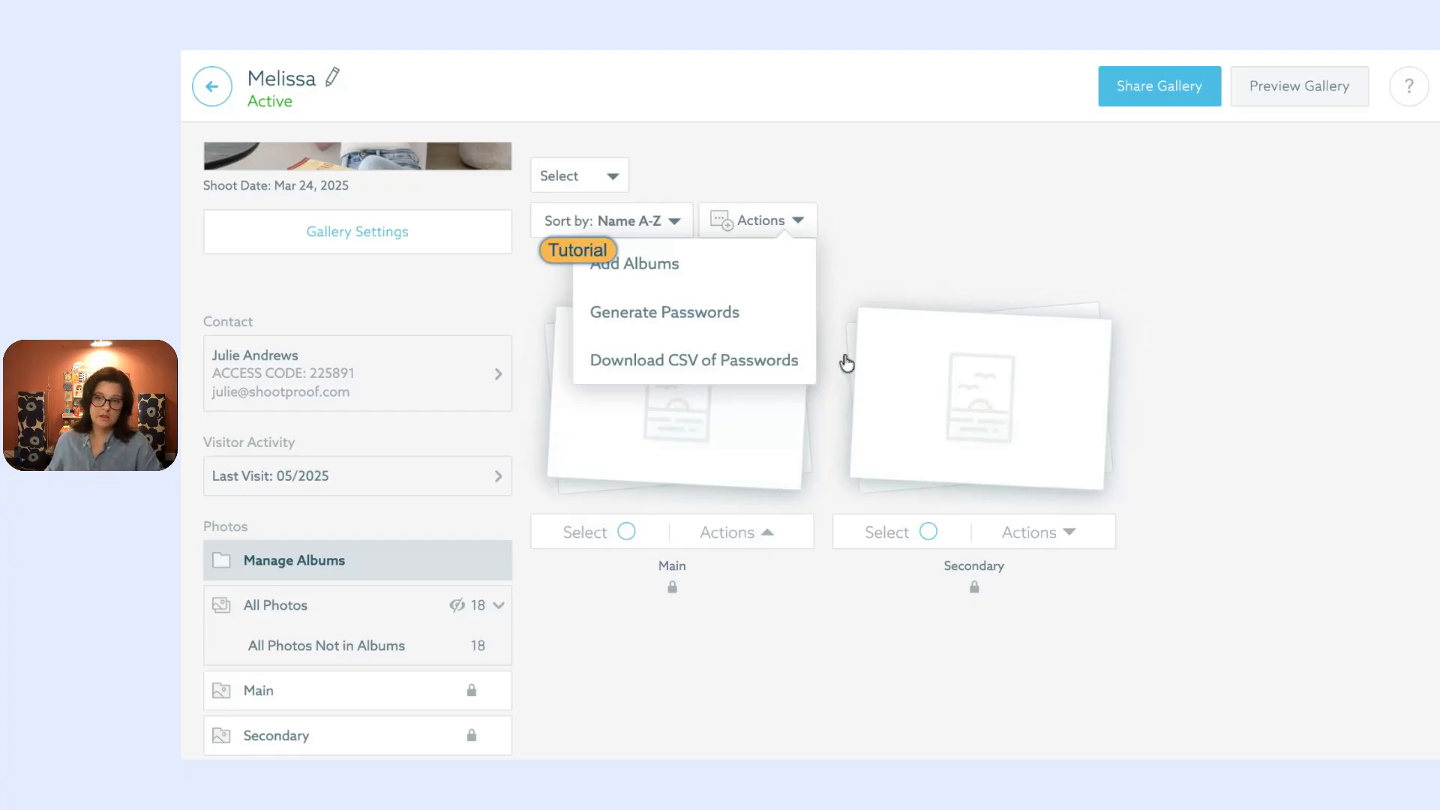
click(997, 195)
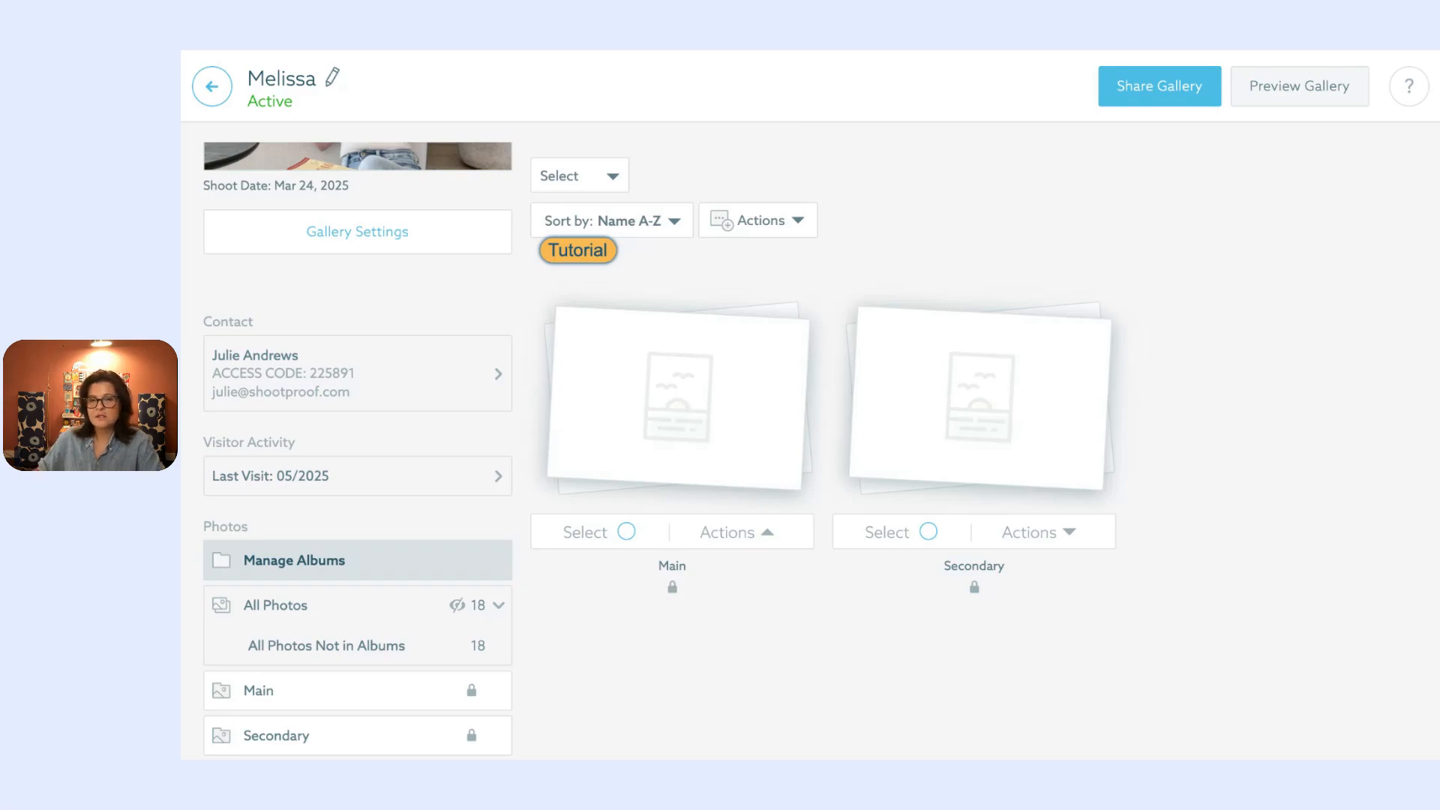
scroll(357, 450, up, 3)
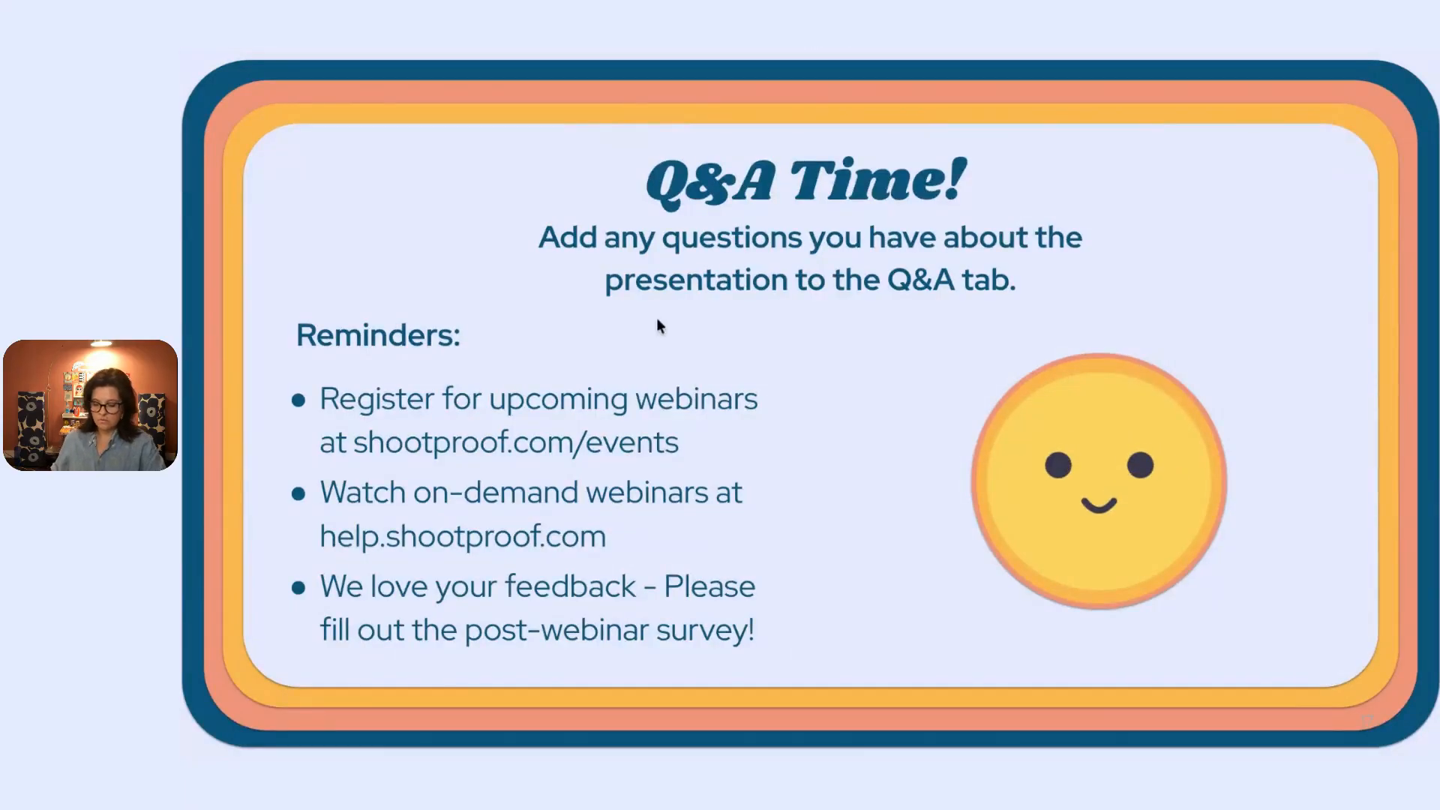
key(Right)
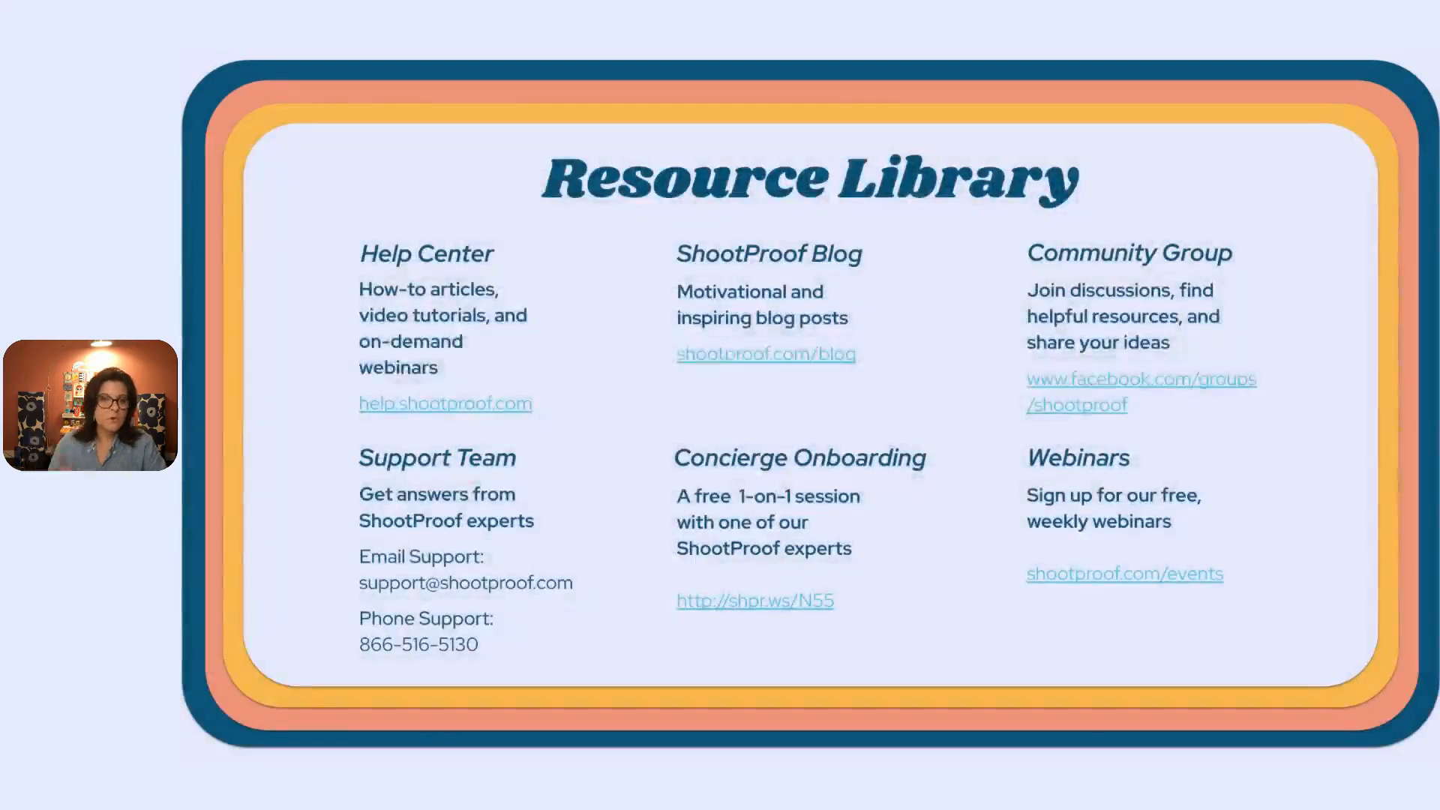